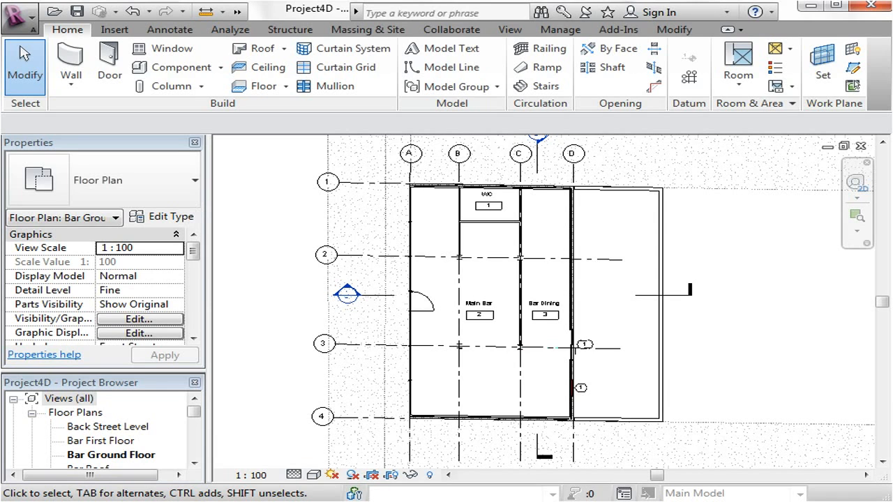
pyautogui.moveTo(718, 370)
pyautogui.mouseDown(button='middle')
pyautogui.moveTo(732, 361)
pyautogui.moveTo(716, 363)
pyautogui.mouseUp(button='middle')
pyautogui.scroll(1, 577, 305)
pyautogui.moveTo(577, 306); pyautogui.dragTo(596, 325, button='middle')
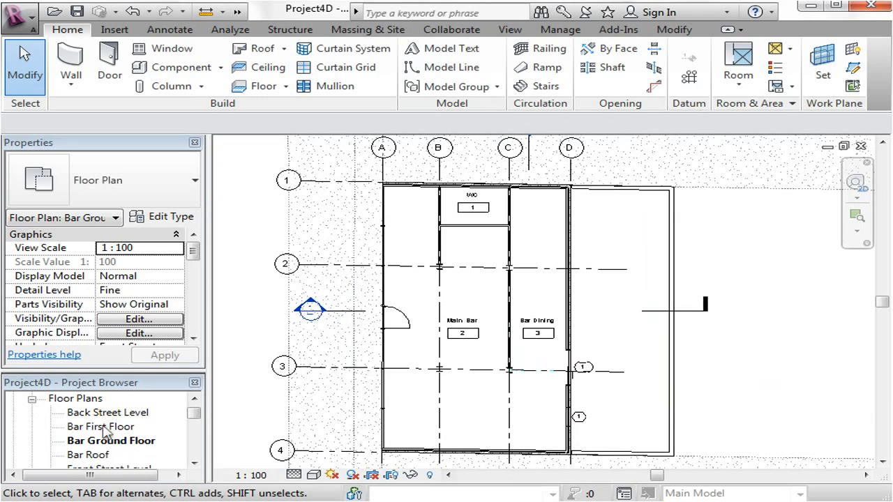
pyautogui.moveTo(196, 416)
pyautogui.mouseDown()
pyautogui.moveTo(198, 437)
pyautogui.moveTo(195, 408)
pyautogui.mouseUp()
pyautogui.click(143, 460)
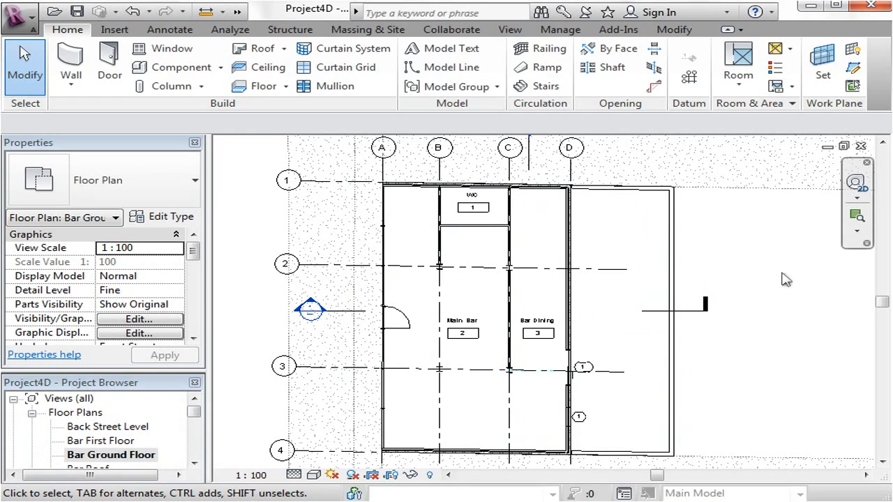
pyautogui.scroll(1, 771, 352)
pyautogui.moveTo(705, 363); pyautogui.dragTo(691, 349, button='middle')
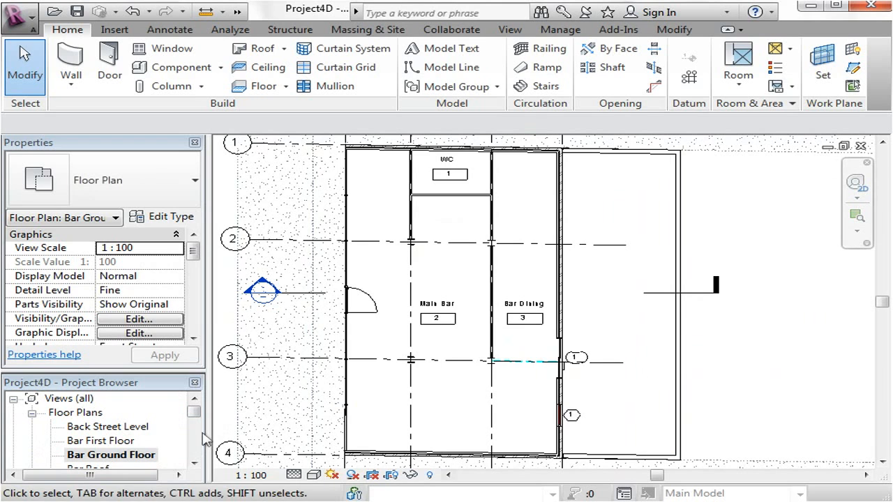
# Open the Bar First Floor plan and set its underlay to None
pyautogui.click(129, 440)
pyautogui.doubleClick(130, 442)
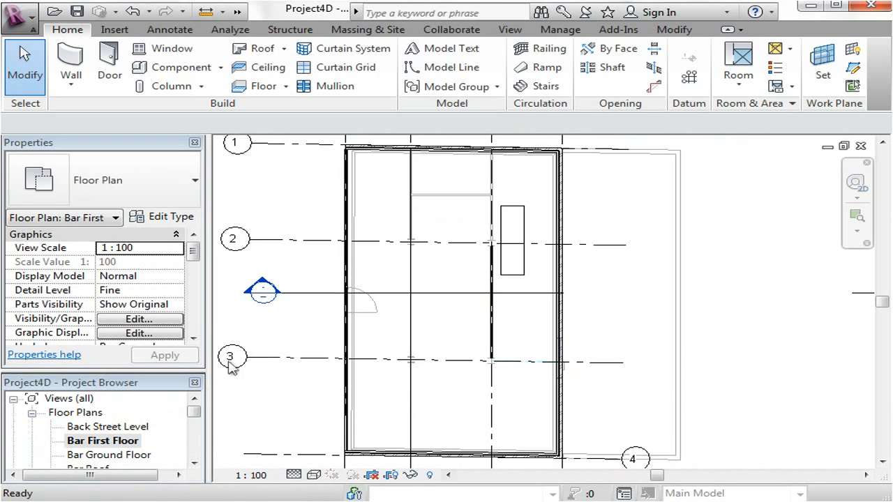
pyautogui.moveTo(466, 342); pyautogui.dragTo(542, 361, button='middle')
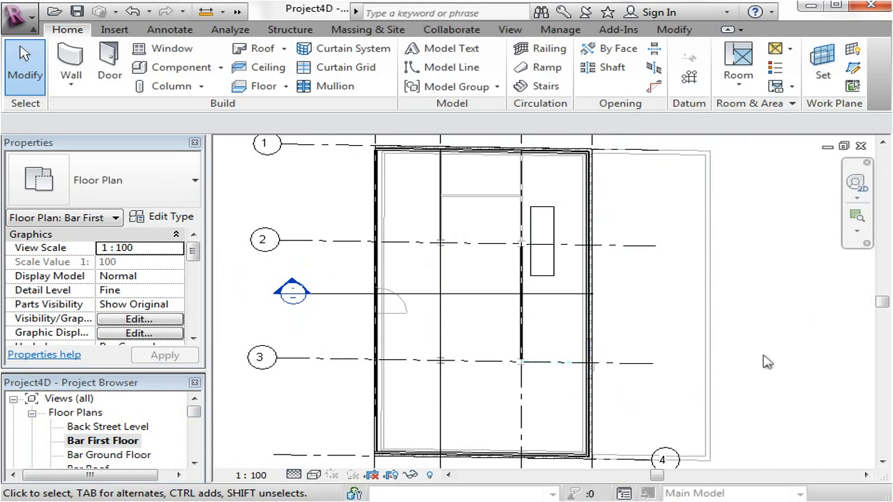
pyautogui.moveTo(193, 255); pyautogui.dragTo(195, 272)
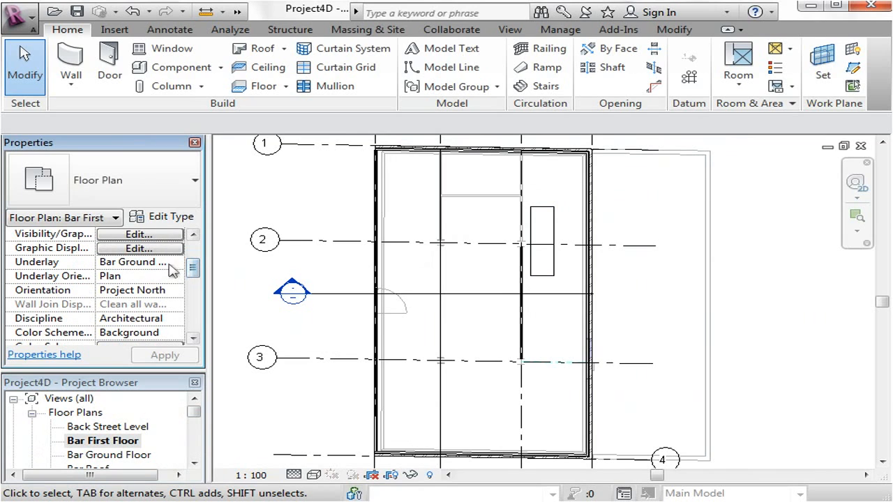
pyautogui.click(169, 267)
pyautogui.click(176, 263)
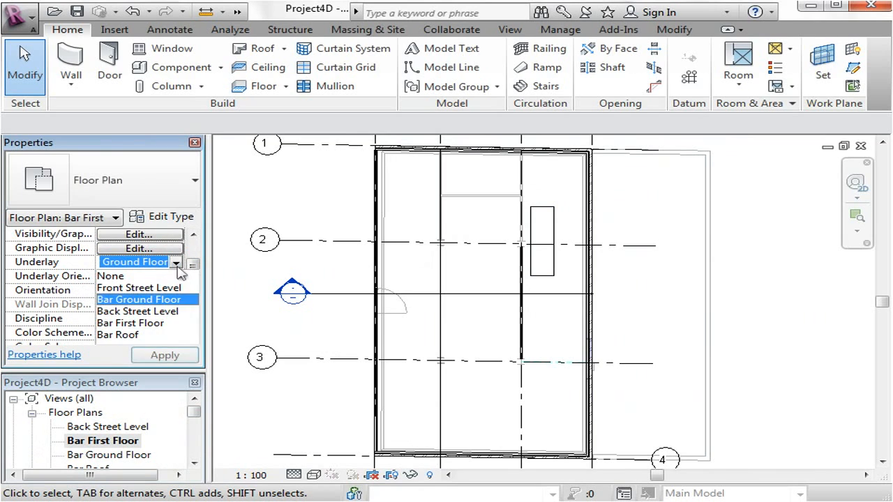
pyautogui.click(126, 277)
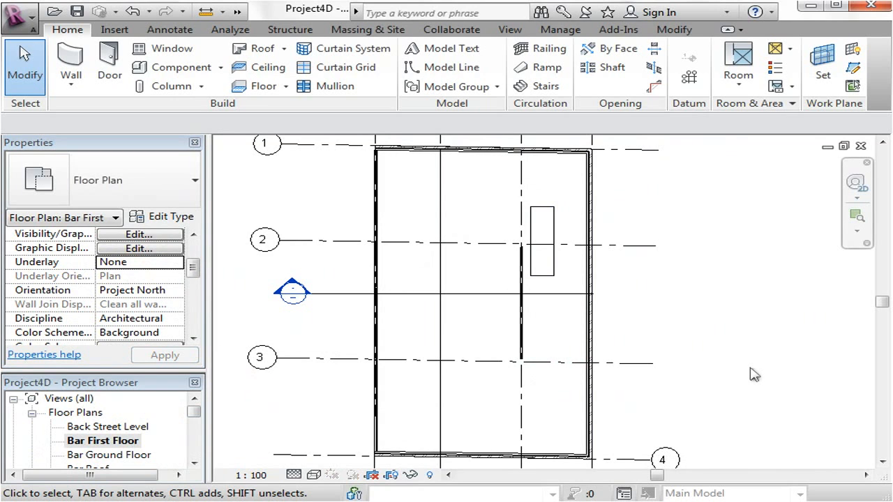
# Open the West elevation and bring the building and its level markers into close view
pyautogui.scroll(-1, 295, 384)
pyautogui.moveTo(295, 385); pyautogui.dragTo(344, 384, button='middle')
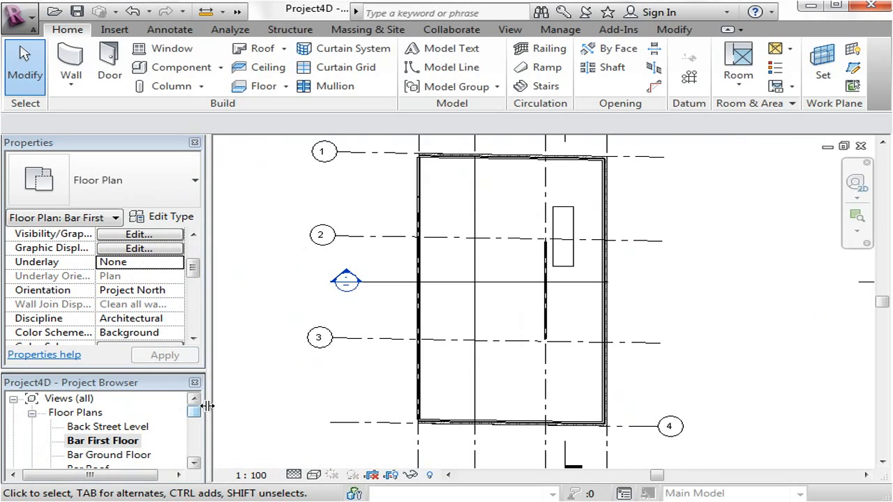
pyautogui.moveTo(194, 412); pyautogui.dragTo(199, 441)
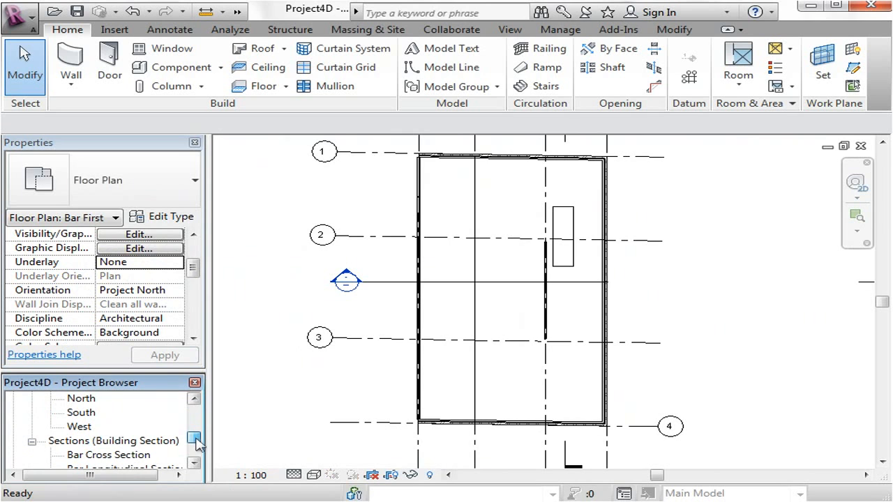
pyautogui.doubleClick(80, 426)
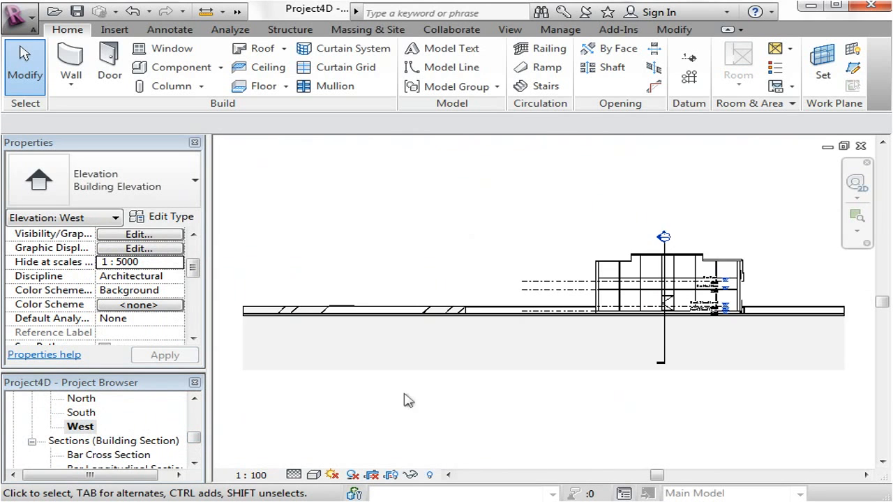
pyautogui.scroll(3, 592, 370)
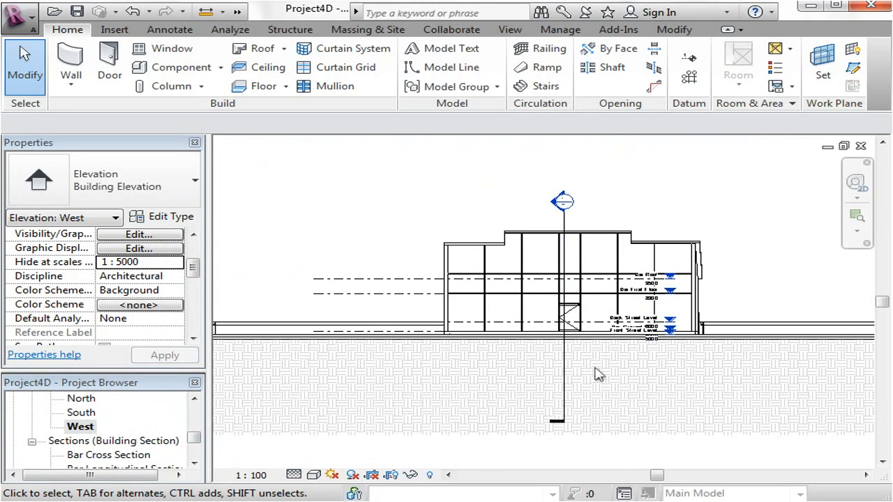
pyautogui.scroll(1, 608, 369)
pyautogui.moveTo(621, 378); pyautogui.dragTo(612, 390, button='middle')
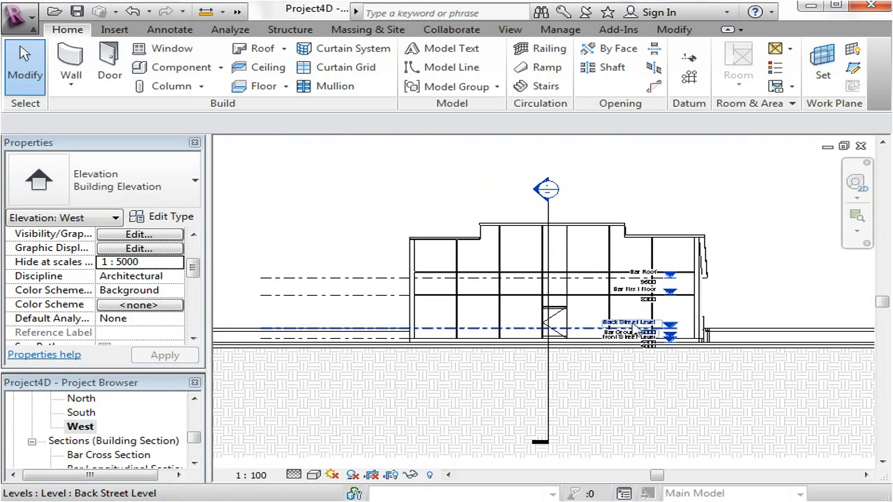
pyautogui.scroll(2, 642, 318)
pyautogui.scroll(1, 752, 243)
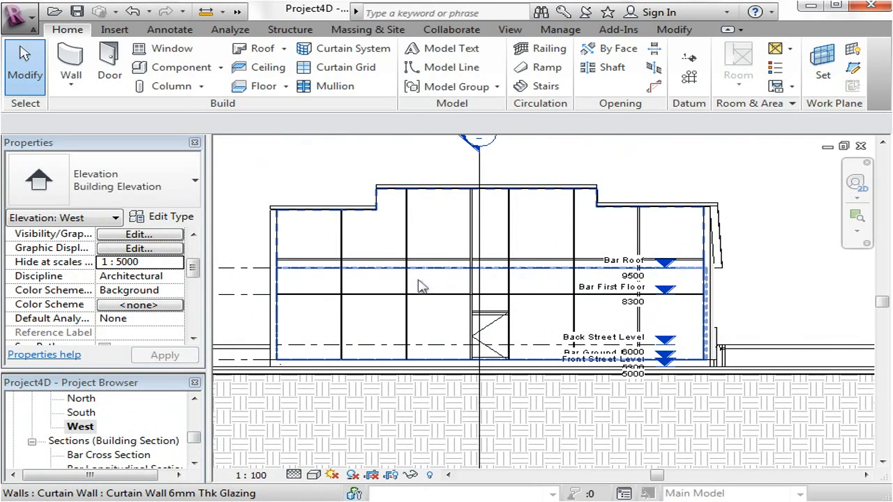
# Extend the aligned level lines in the West elevation so their heads sit clear of the building's side
pyautogui.click(236, 270)
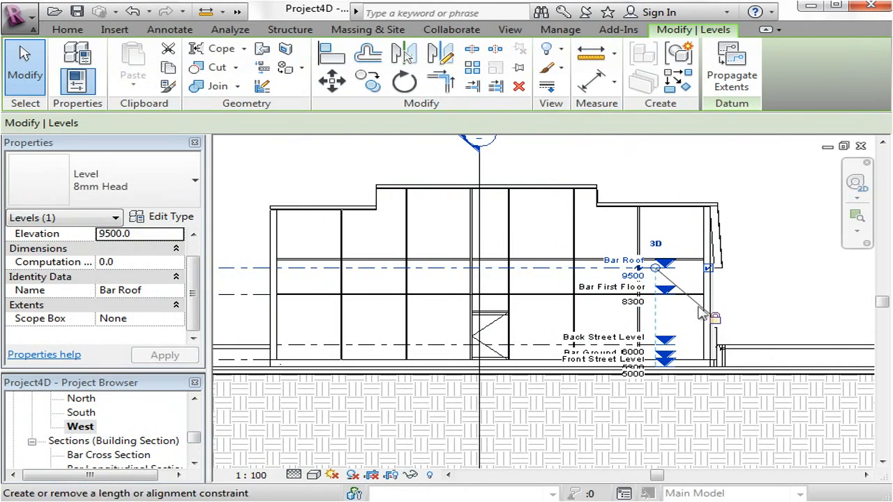
pyautogui.moveTo(656, 272); pyautogui.dragTo(844, 267)
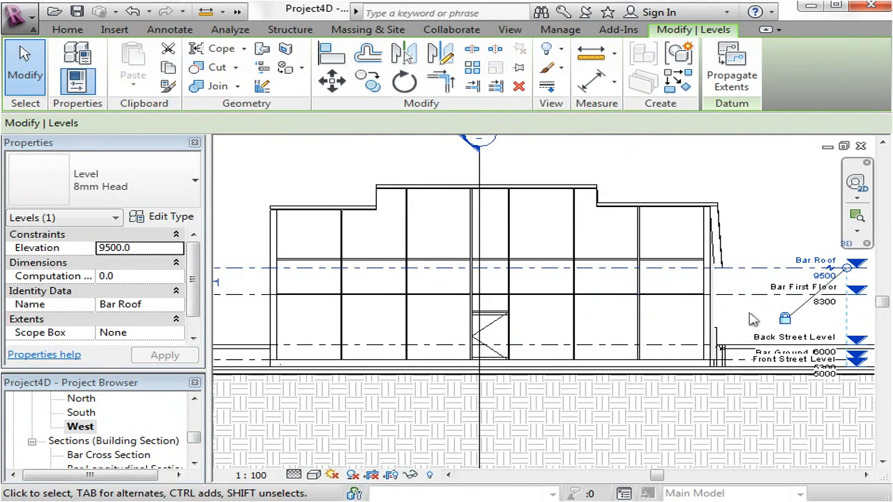
pyautogui.scroll(-1, 721, 312)
pyautogui.moveTo(785, 246); pyautogui.dragTo(761, 267, button='middle')
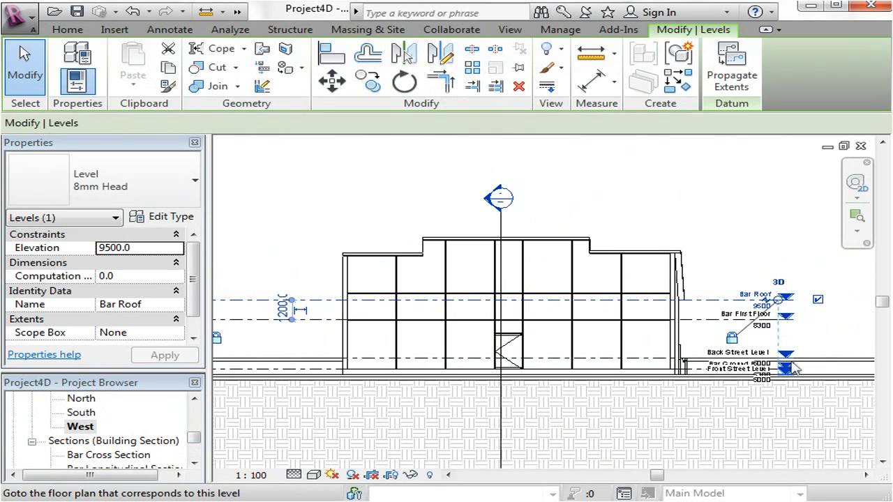
pyautogui.scroll(1, 792, 365)
pyautogui.click(709, 186)
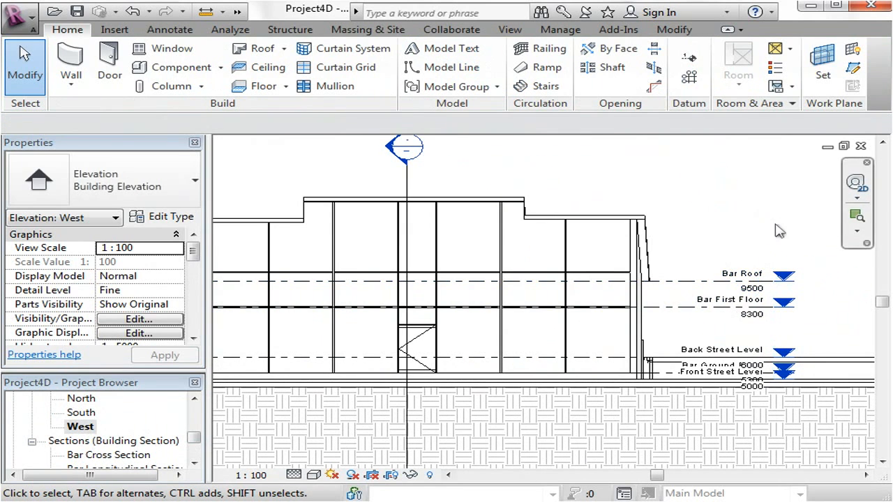
pyautogui.scroll(-1, 801, 235)
pyautogui.scroll(1, 590, 173)
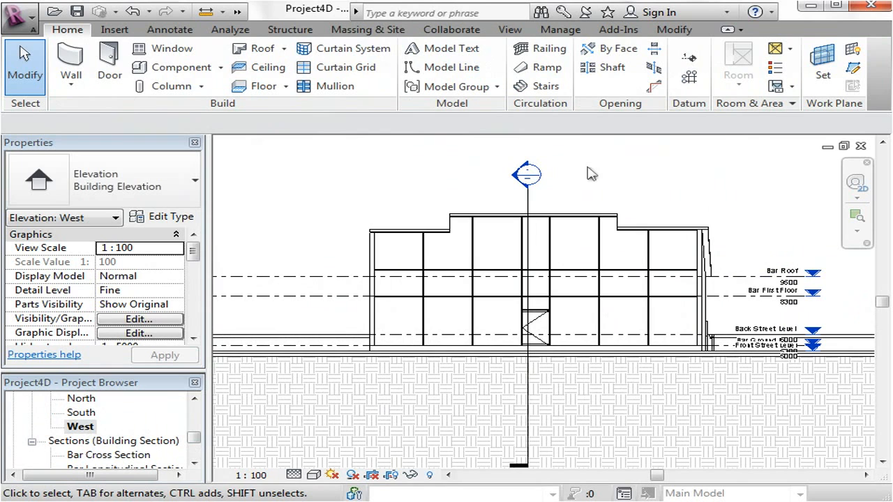
# Break the section line across the building, leaving short stubs above the roof and below ground, and bring the tail end closer
pyautogui.click(529, 213)
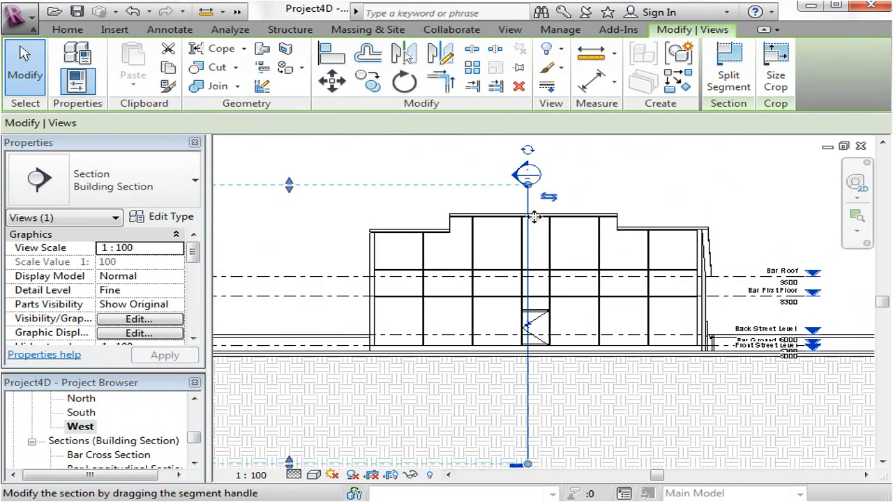
pyautogui.click(530, 322)
pyautogui.moveTo(528, 277); pyautogui.dragTo(528, 206)
pyautogui.moveTo(528, 465); pyautogui.dragTo(529, 395)
pyautogui.moveTo(528, 304); pyautogui.dragTo(528, 368)
pyautogui.click(581, 383)
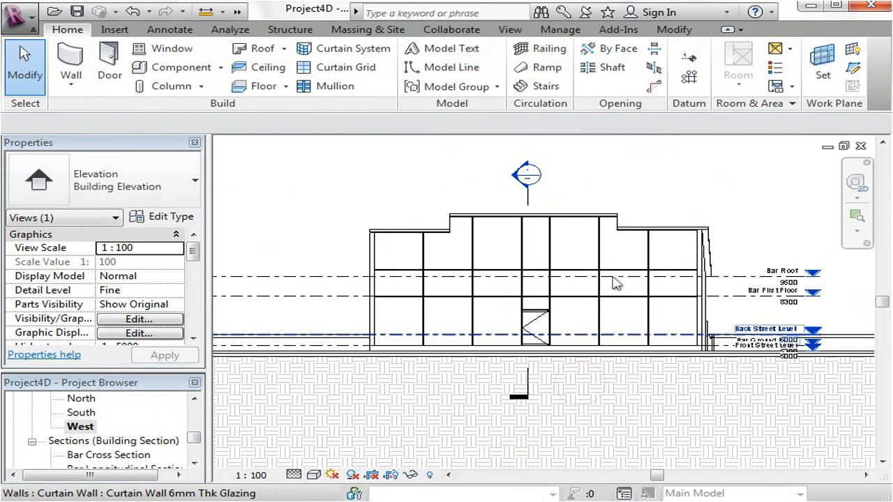
pyautogui.scroll(1, 456, 170)
pyautogui.moveTo(458, 170); pyautogui.dragTo(425, 192, button='middle')
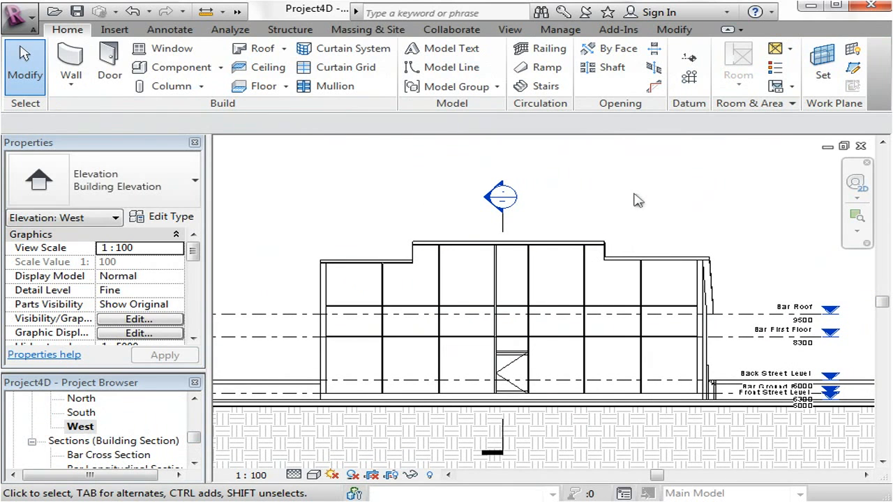
# Turn off the Sections annotation category in the West elevation's visibility/graphic overrides and apply the change
pyautogui.press('v')
pyautogui.press('g')
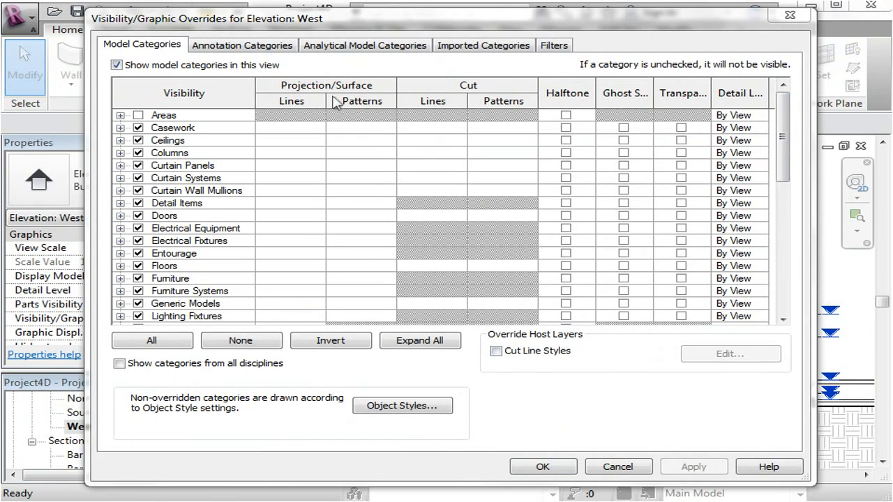
pyautogui.click(207, 46)
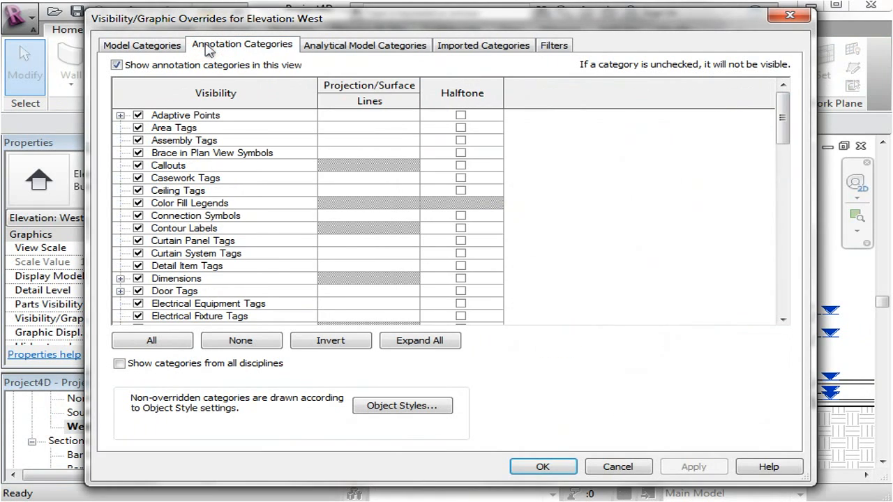
pyautogui.moveTo(781, 119); pyautogui.dragTo(782, 329)
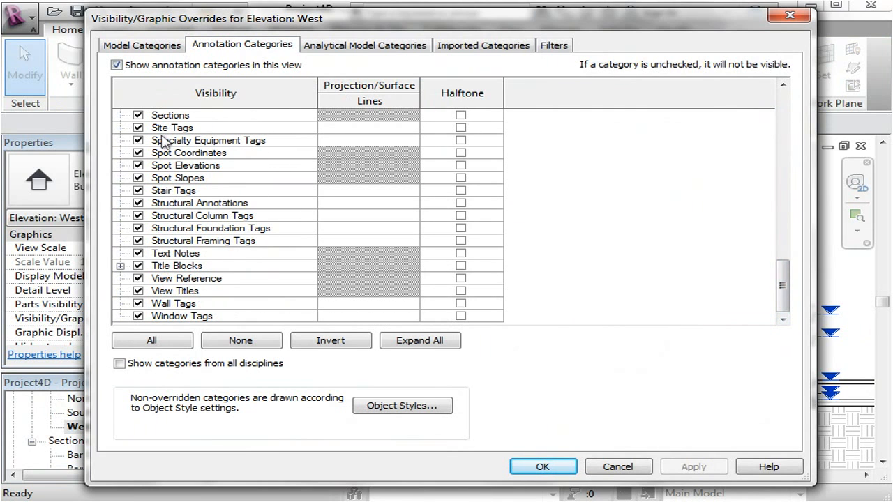
pyautogui.click(138, 117)
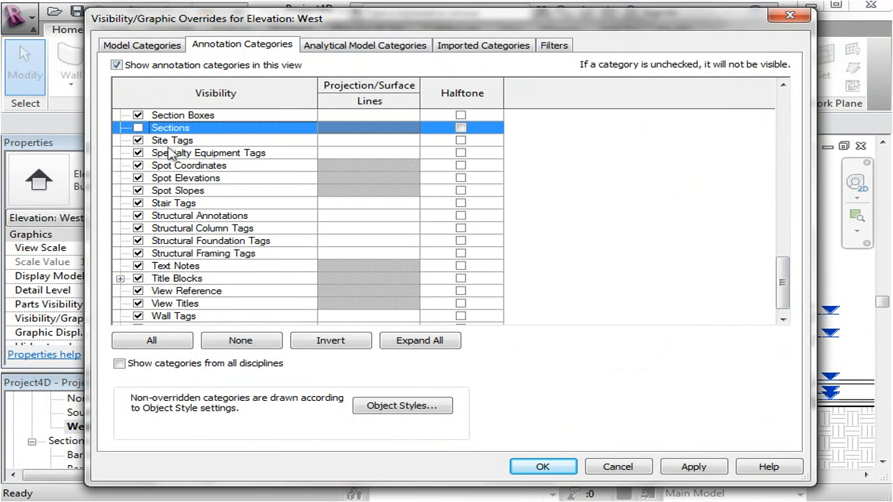
pyautogui.click(693, 466)
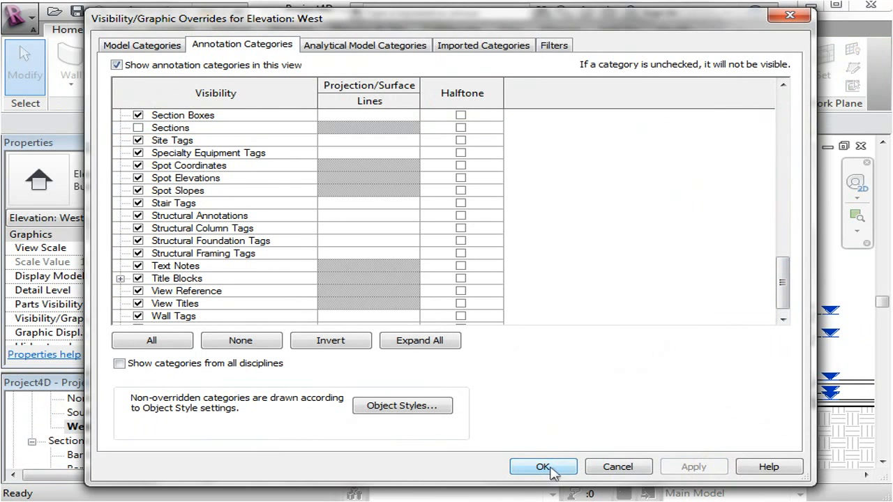
pyautogui.click(542, 466)
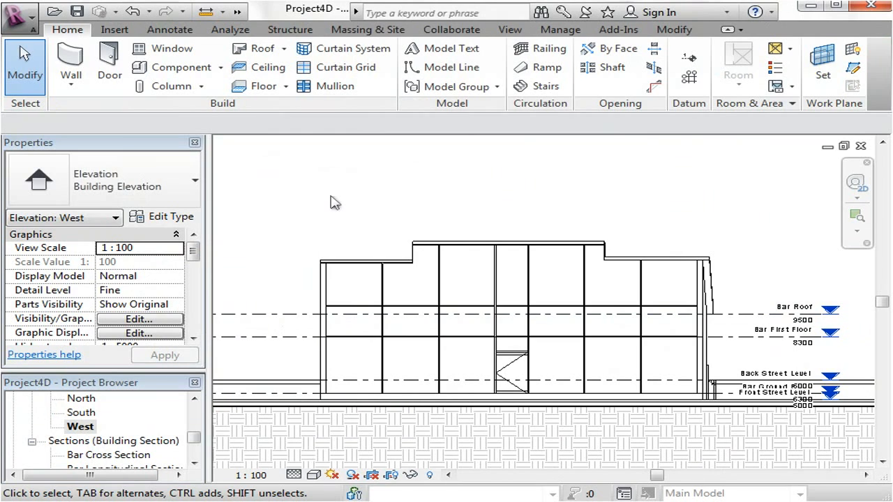
# Expand the project's sheet list and open sheet A101 - Unnamed
pyautogui.scroll(-2, 335, 193)
pyautogui.moveTo(369, 205); pyautogui.dragTo(402, 198, button='middle')
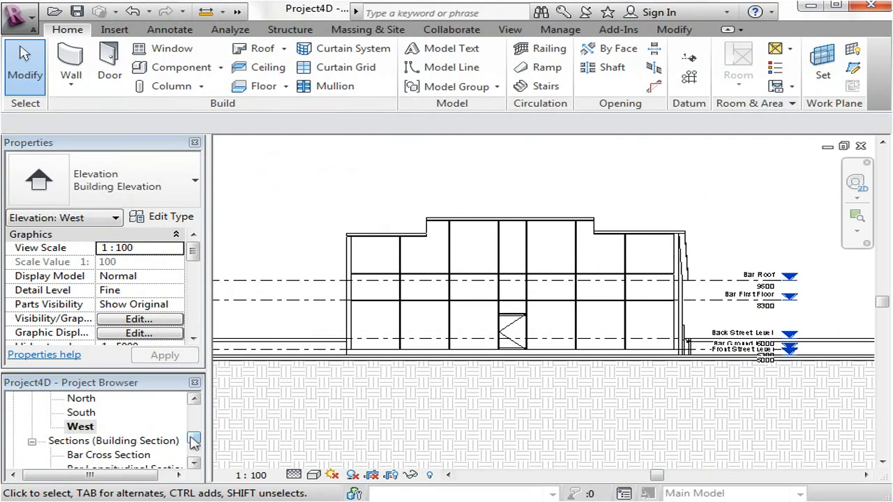
pyautogui.moveTo(194, 438); pyautogui.dragTo(196, 454)
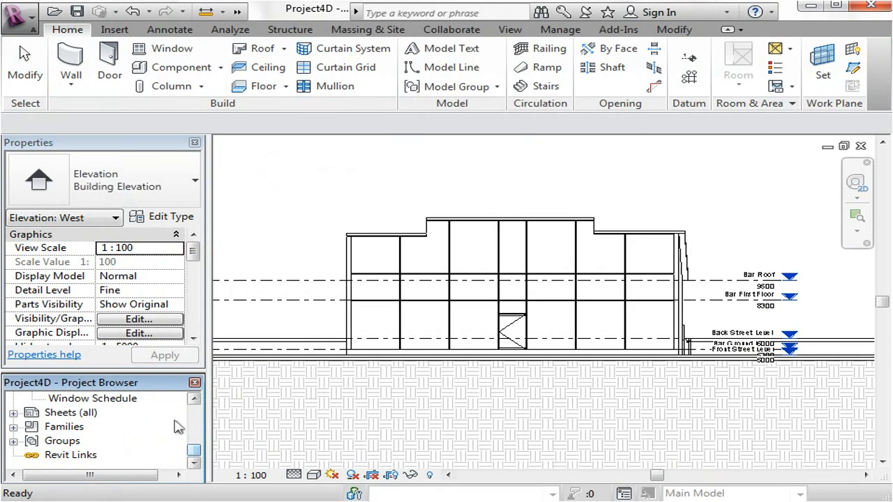
pyautogui.click(13, 414)
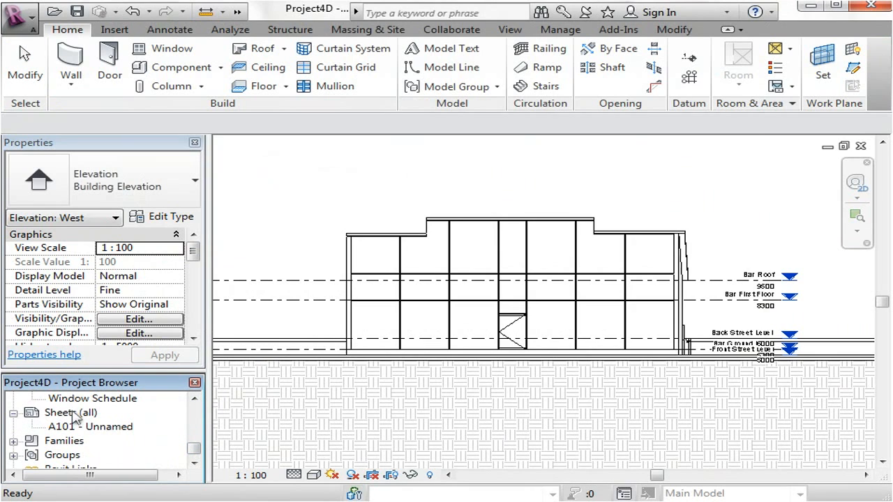
pyautogui.click(73, 412)
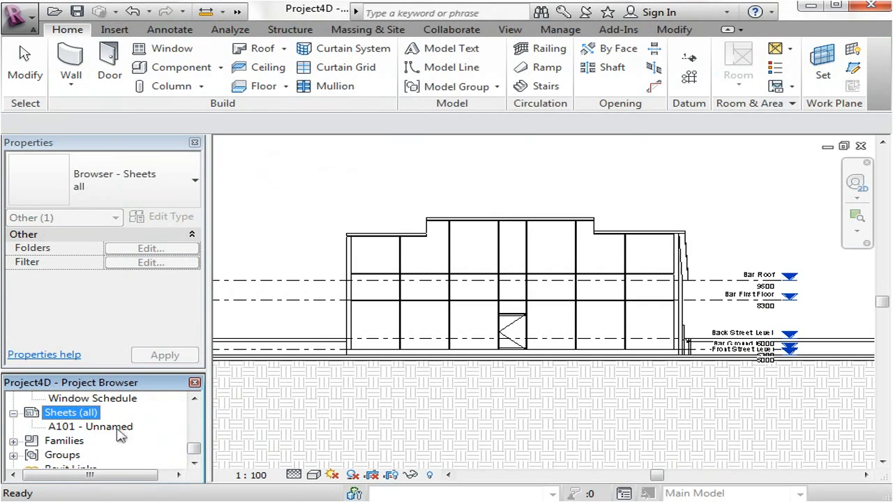
pyautogui.doubleClick(119, 432)
# Examine the project and sheet information fields in the title block of sheet A101
pyautogui.moveTo(690, 407); pyautogui.dragTo(674, 419, button='middle')
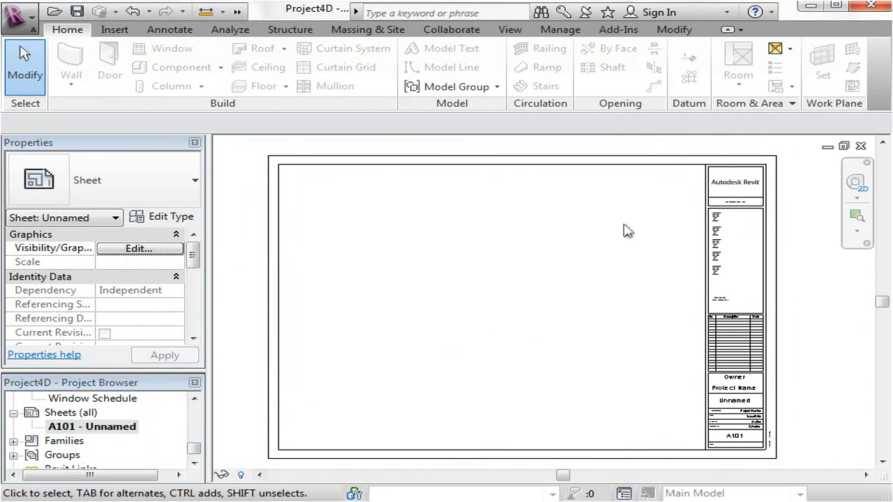
pyautogui.scroll(2, 823, 440)
pyautogui.moveTo(823, 440); pyautogui.dragTo(806, 419, button='middle')
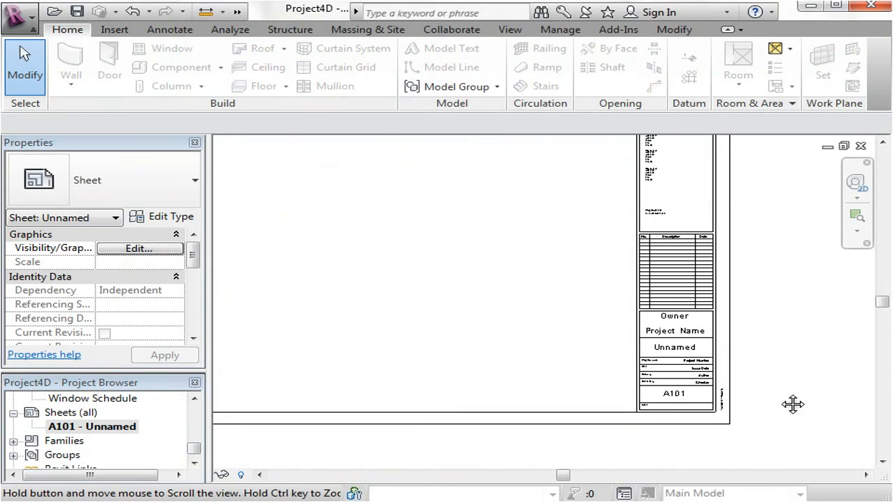
pyautogui.scroll(3, 746, 369)
pyautogui.moveTo(544, 384); pyautogui.dragTo(526, 348, button='middle')
pyautogui.scroll(1, 626, 346)
pyautogui.scroll(1, 630, 349)
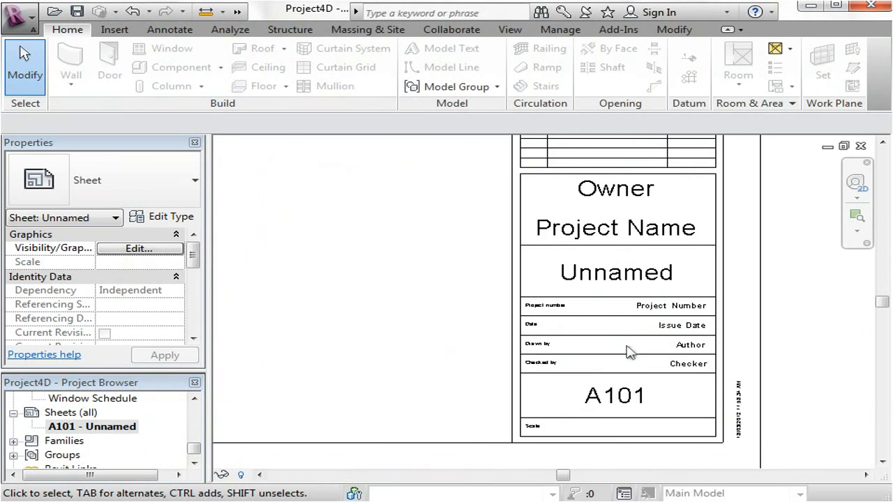
# Delete sheet A101 - Unnamed from the project
pyautogui.scroll(2, 634, 395)
pyautogui.moveTo(676, 374); pyautogui.dragTo(681, 407, button='middle')
pyautogui.scroll(-1, 678, 378)
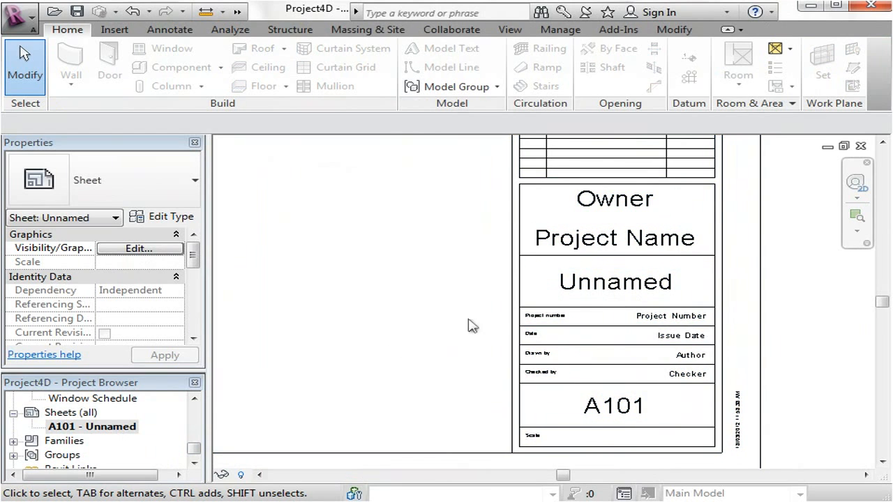
pyautogui.scroll(-1, 460, 314)
pyautogui.moveTo(446, 299); pyautogui.dragTo(596, 330, button='middle')
pyautogui.scroll(-2, 477, 300)
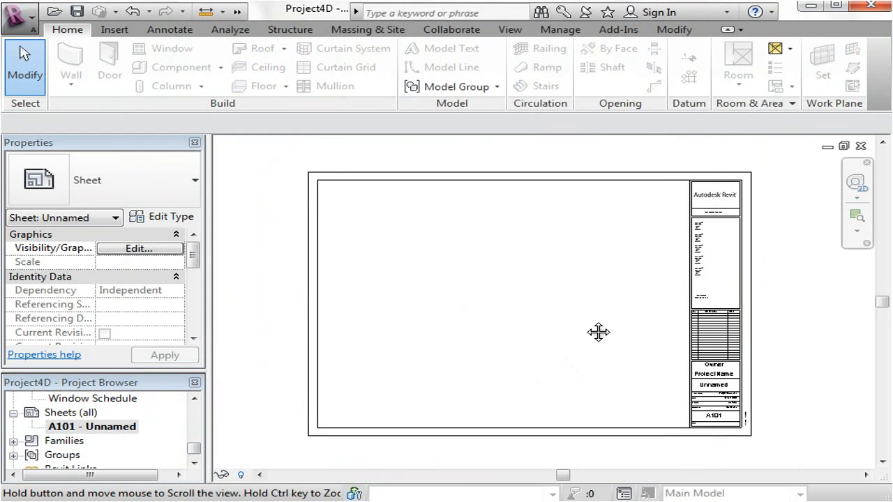
pyautogui.rightClick(65, 425)
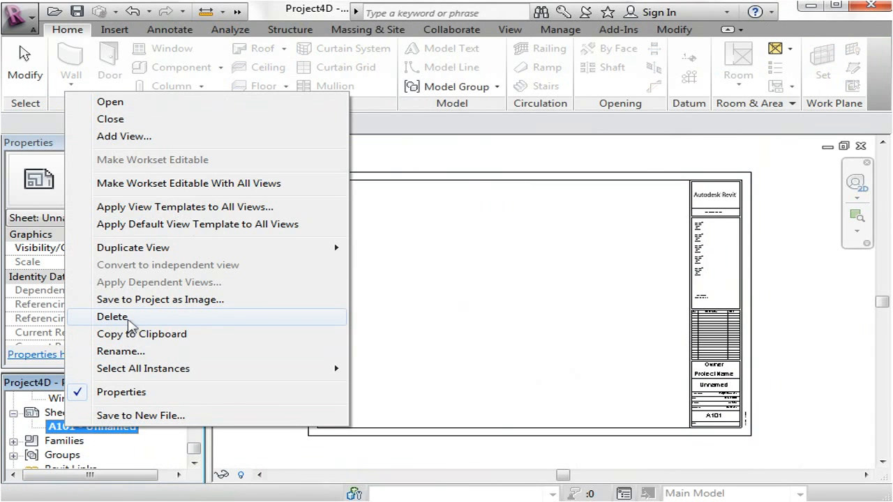
pyautogui.click(129, 325)
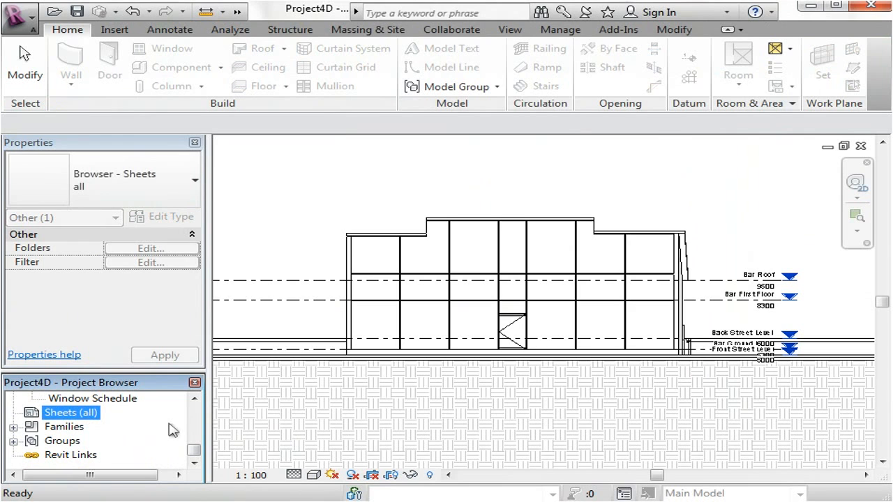
pyautogui.click(641, 165)
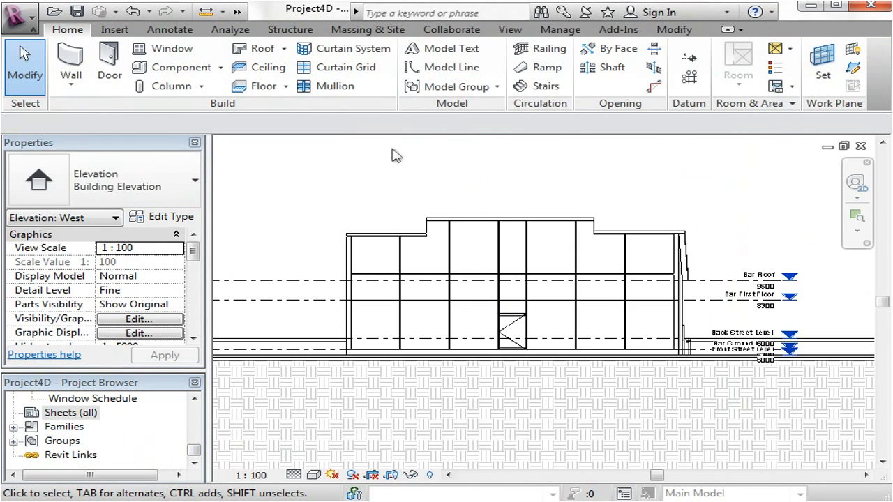
# Start a new sheet and load the A1 metric (AUS) title block family from the Titleblocks library folder
pyautogui.click(511, 30)
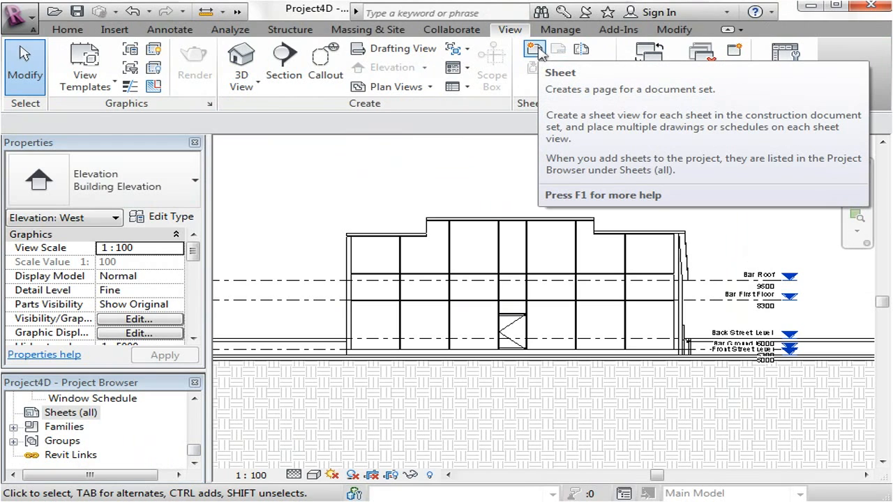
pyautogui.click(540, 54)
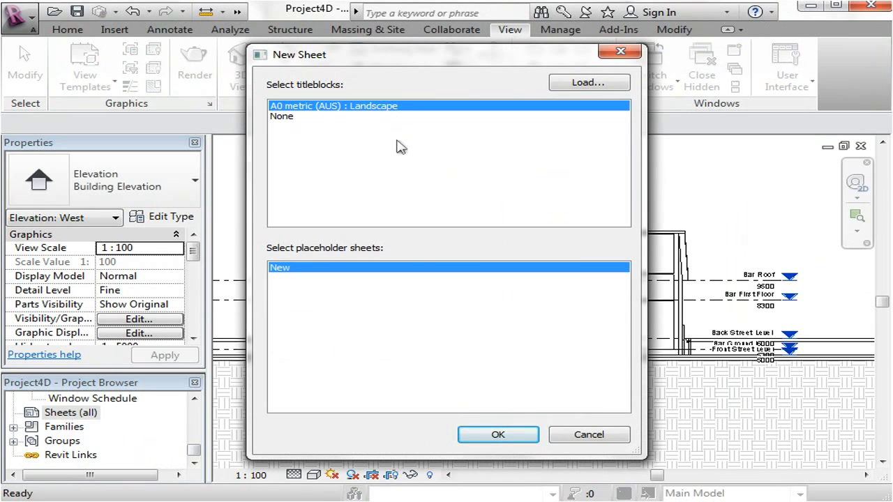
pyautogui.click(591, 82)
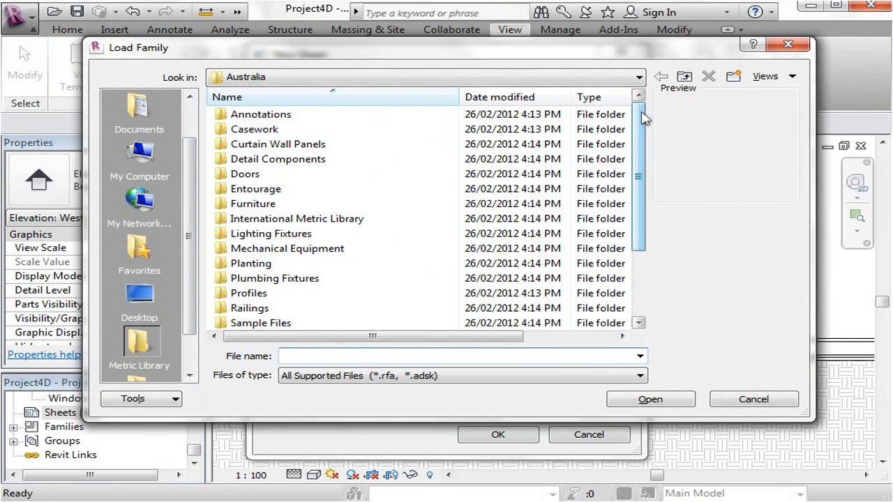
pyautogui.moveTo(643, 119); pyautogui.dragTo(652, 183)
pyautogui.click(279, 297)
pyautogui.doubleClick(278, 297)
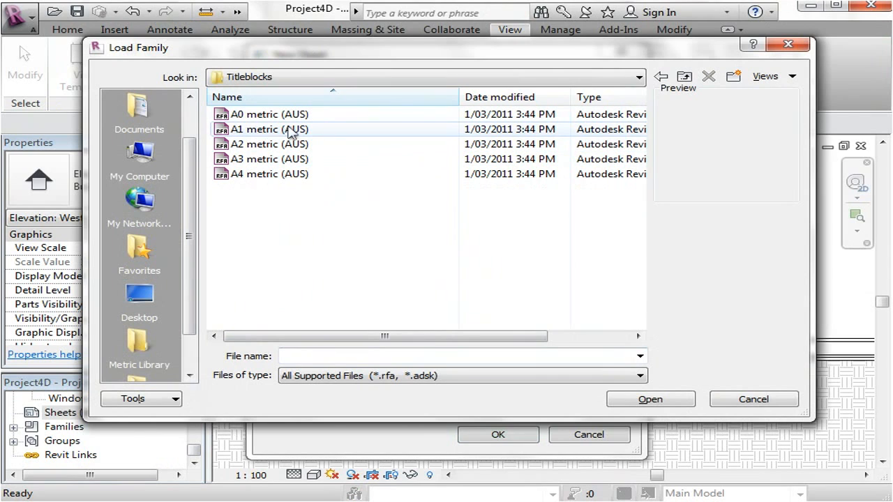
pyautogui.click(248, 130)
pyautogui.click(627, 404)
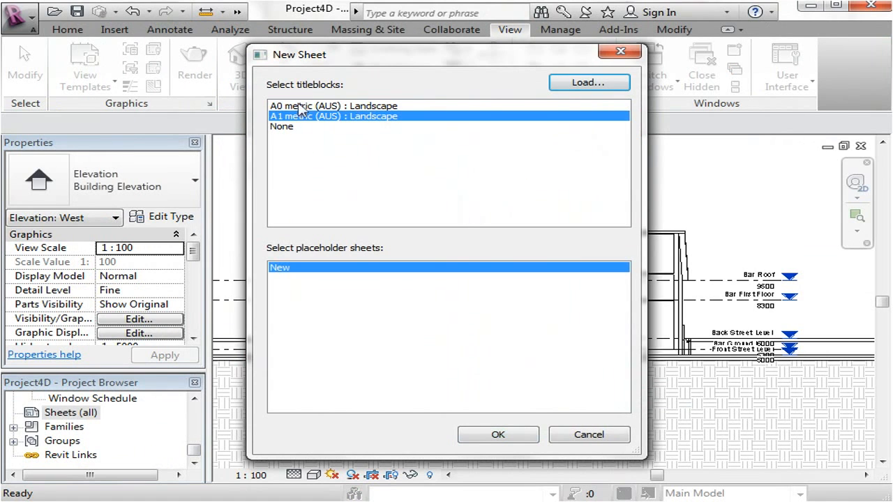
# Create the sheet with the A1 metric (AUS) : Landscape title block and expand the project's sheet list
pyautogui.click(275, 118)
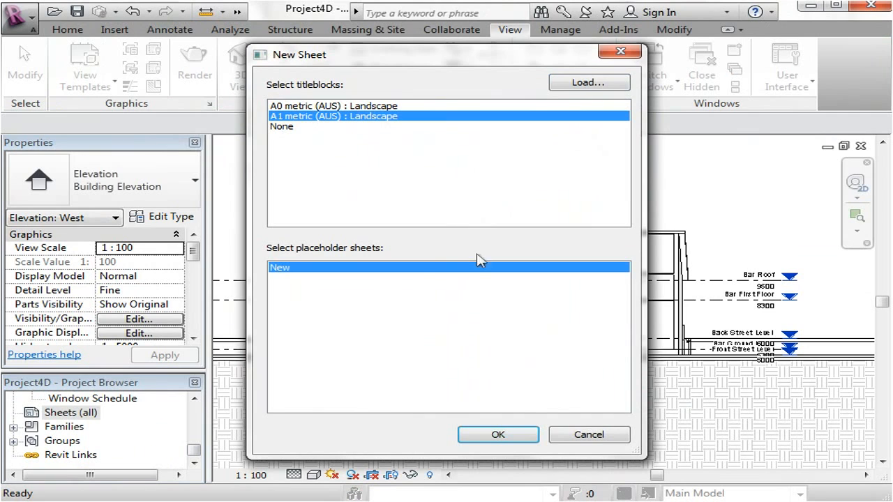
pyautogui.click(527, 435)
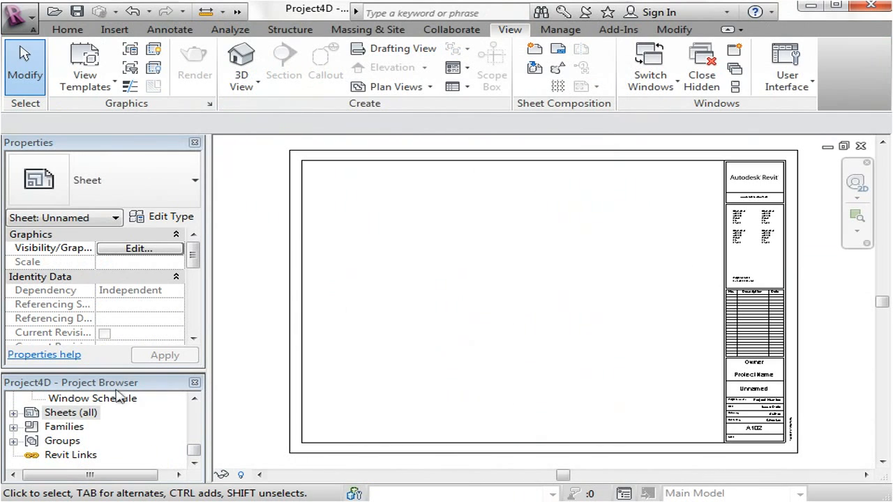
pyautogui.click(14, 413)
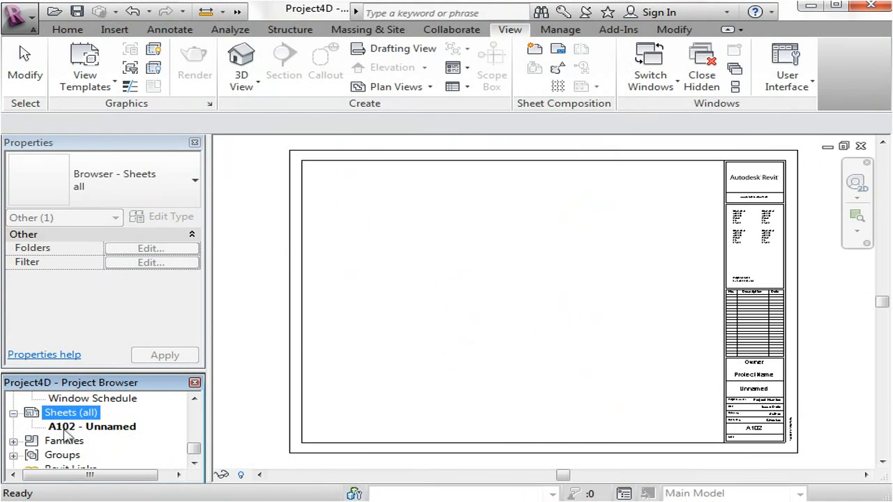
pyautogui.click(498, 355)
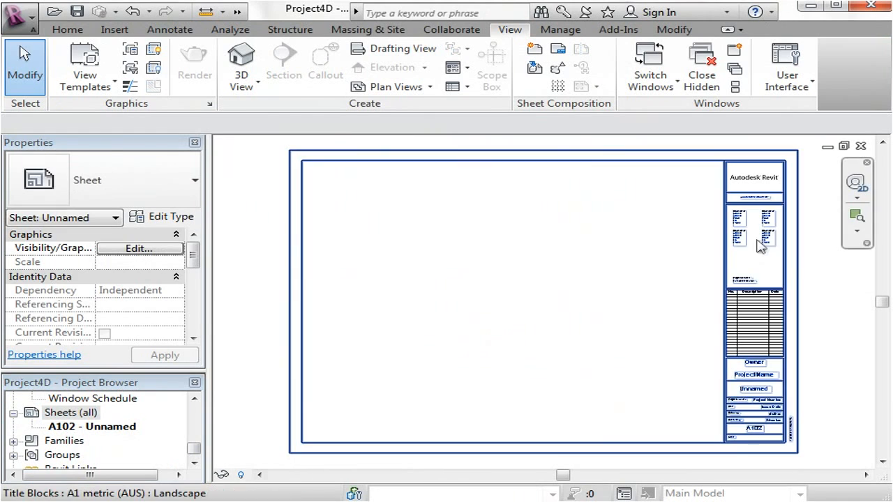
# Examine the new A1 sheet's layout and the project and sheet information fields in its title block
pyautogui.scroll(1, 837, 354)
pyautogui.moveTo(854, 382); pyautogui.dragTo(754, 289, button='middle')
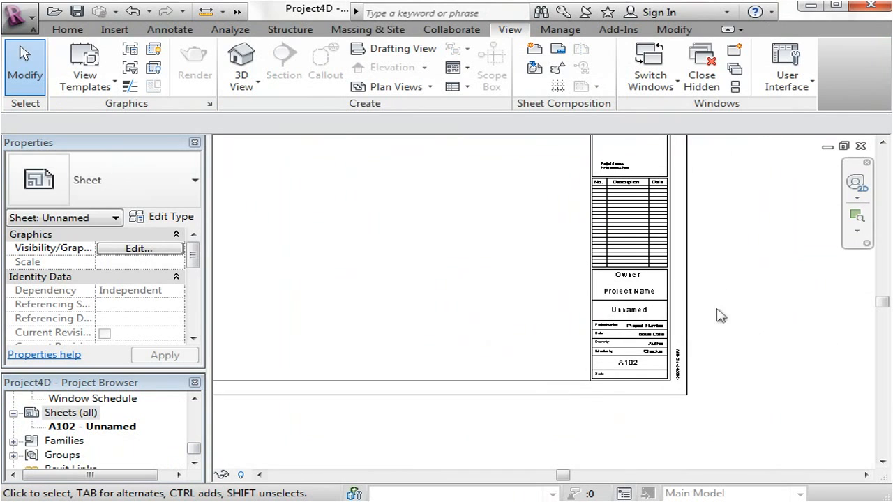
pyautogui.scroll(1, 721, 316)
pyautogui.moveTo(412, 389); pyautogui.dragTo(429, 331, button='middle')
pyautogui.scroll(-1, 412, 388)
pyautogui.scroll(-5, 663, 387)
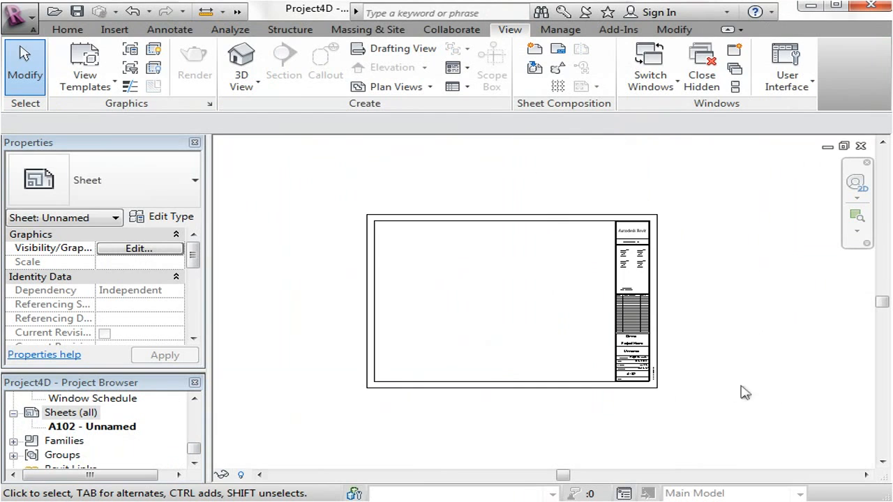
pyautogui.scroll(1, 496, 317)
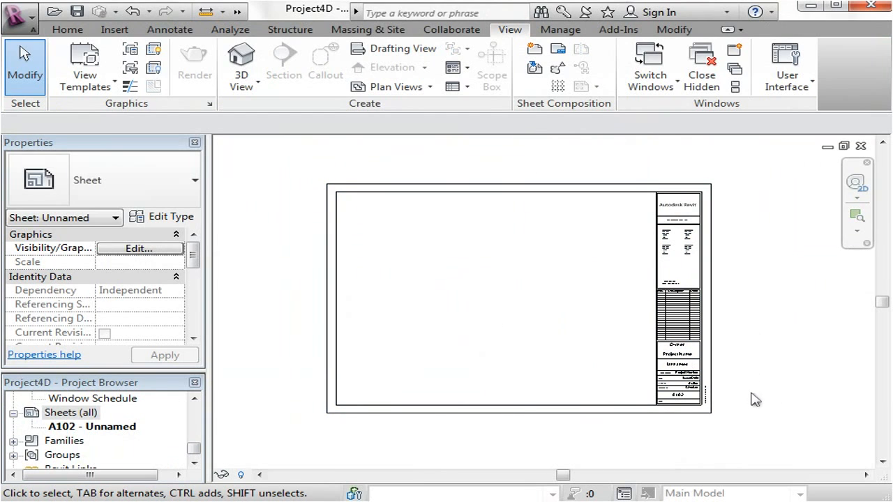
pyautogui.scroll(2, 764, 420)
pyautogui.scroll(3, 682, 423)
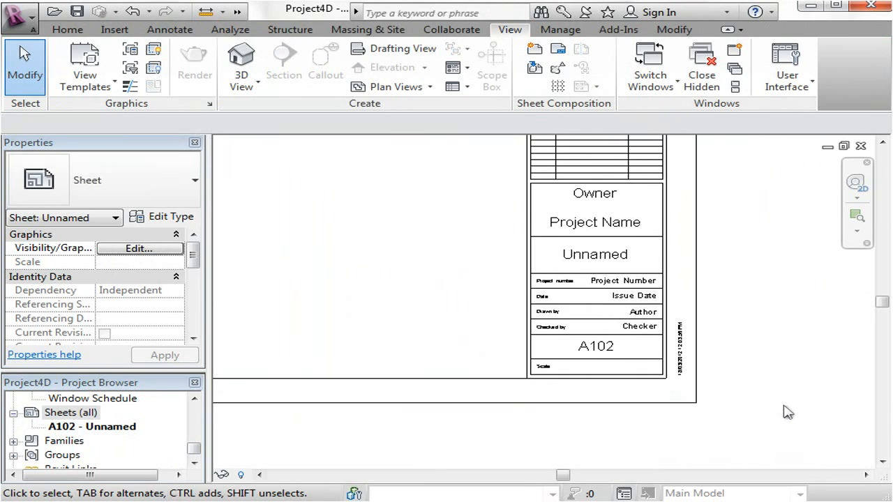
pyautogui.scroll(1, 696, 328)
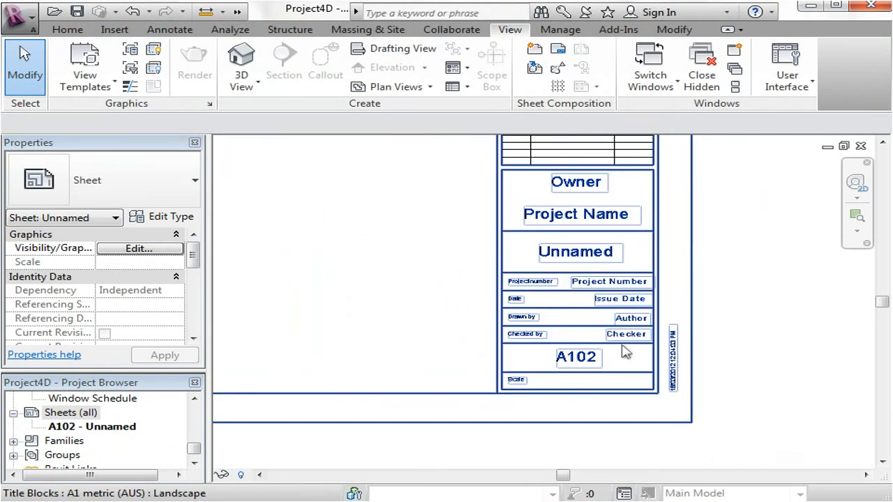
pyautogui.moveTo(625, 362); pyautogui.dragTo(623, 383, button='middle')
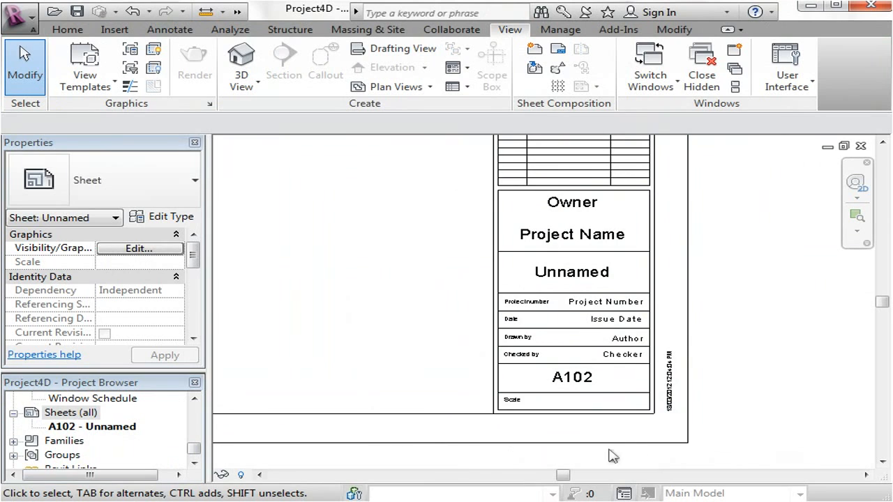
pyautogui.scroll(1, 524, 406)
pyautogui.moveTo(757, 403); pyautogui.dragTo(756, 406, button='middle')
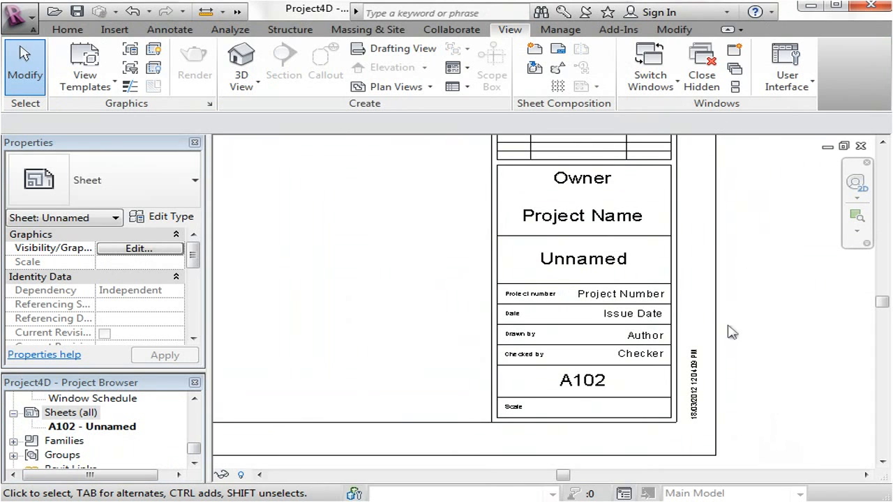
# Replace the Owner text in the title block with the owner's full name and identification number
pyautogui.click(592, 185)
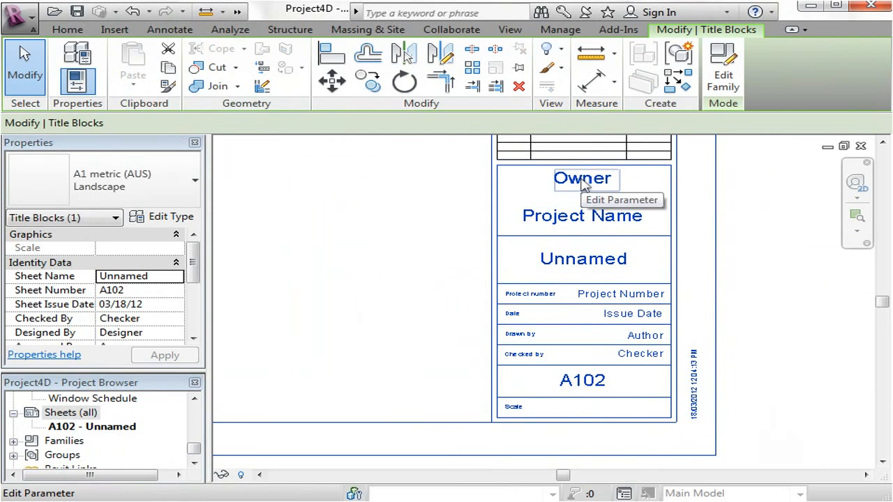
pyautogui.click(589, 183)
pyautogui.write('Tam Nguyen')
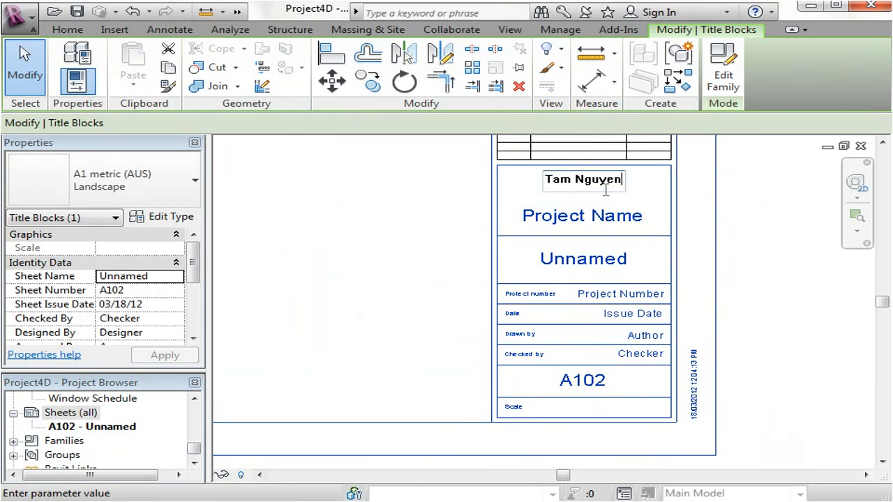
pyautogui.write('1')
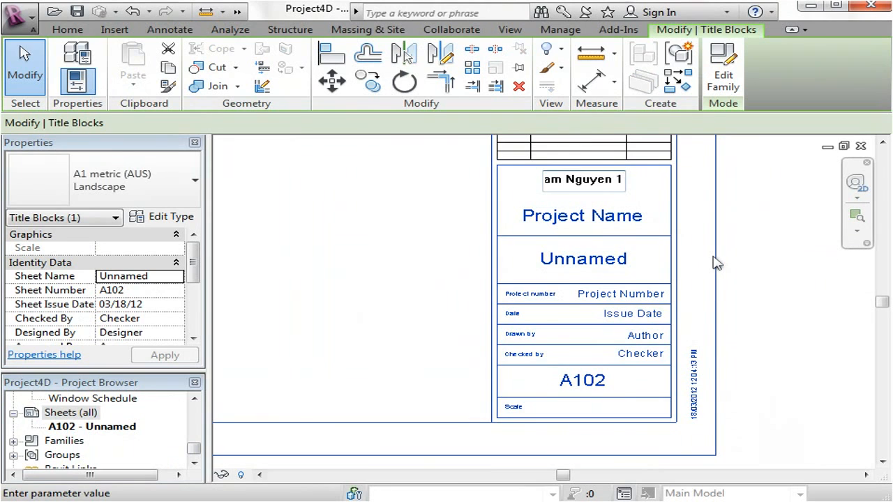
pyautogui.write('234567')
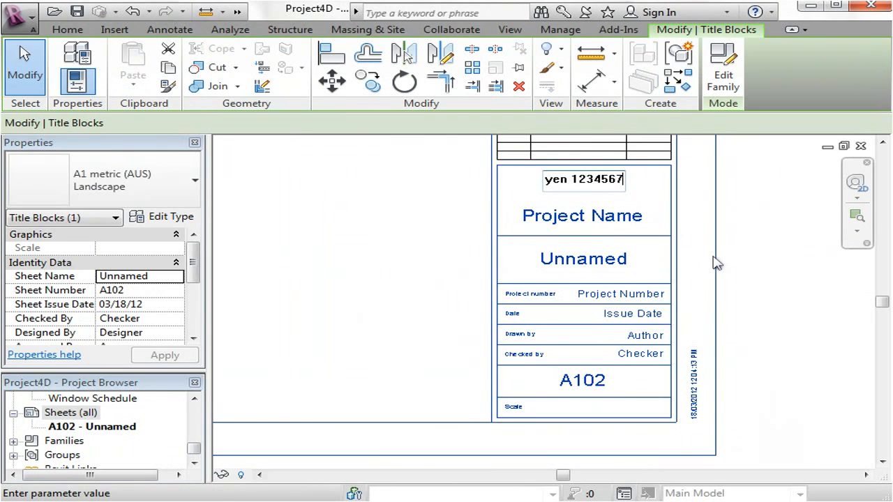
pyautogui.click(765, 270)
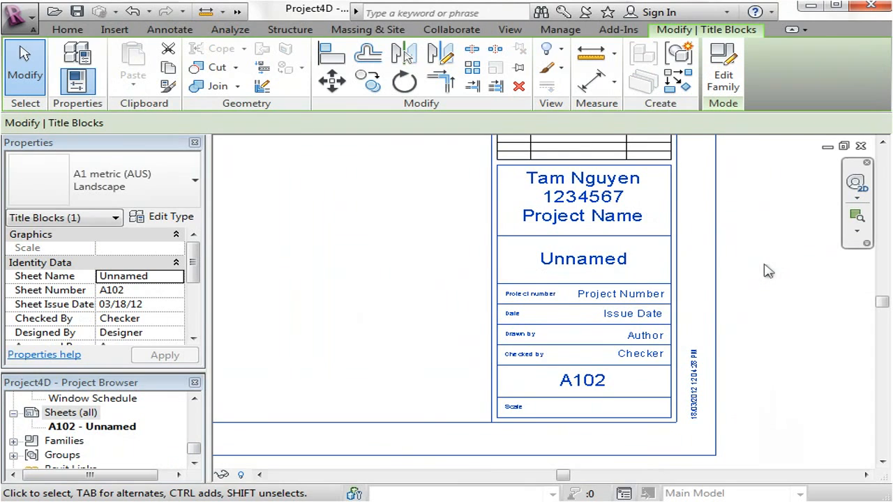
# Set the project name in the title block to BENV2425 BIM
pyautogui.click(583, 215)
pyautogui.write('BENV2425 BIM')
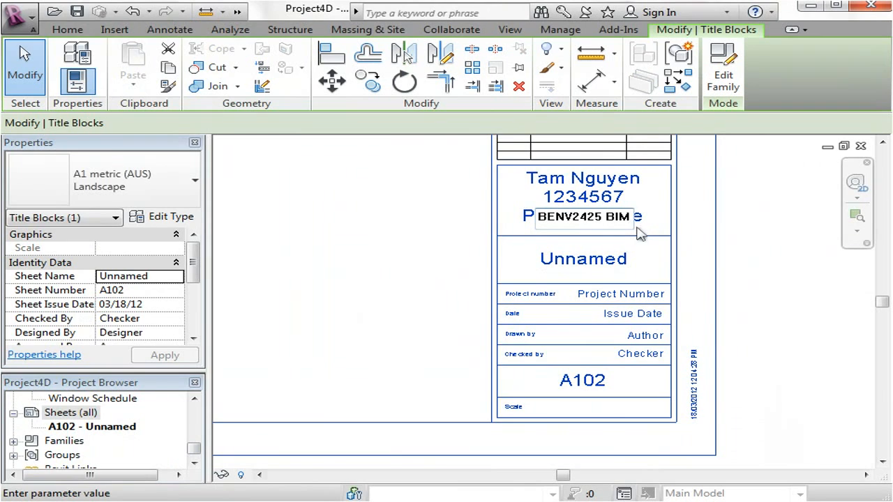
pyautogui.click(769, 244)
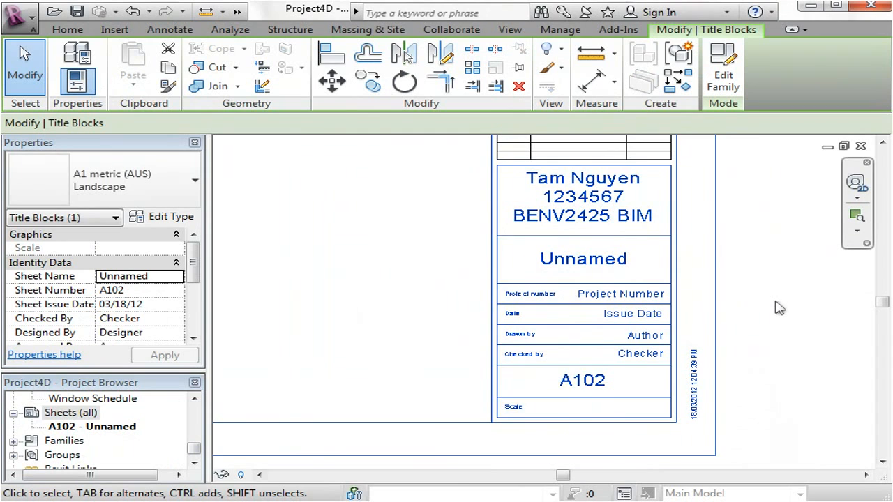
# Rename the sheet in its title block as Bar Ground Floor Plan and deselect the title block
pyautogui.click(584, 263)
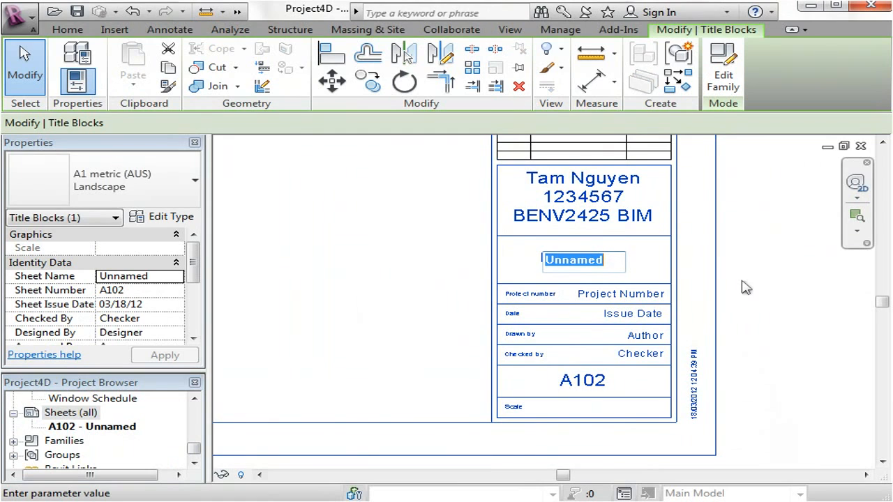
pyautogui.write('Bar G')
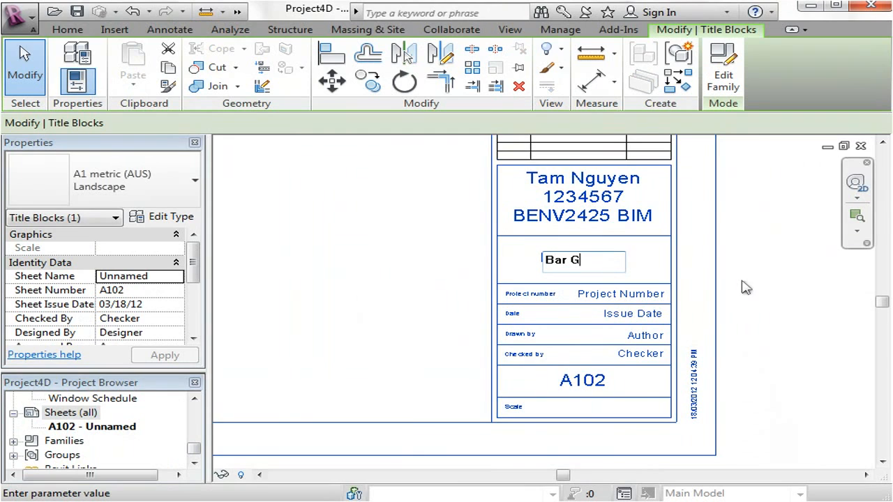
pyautogui.write('round F')
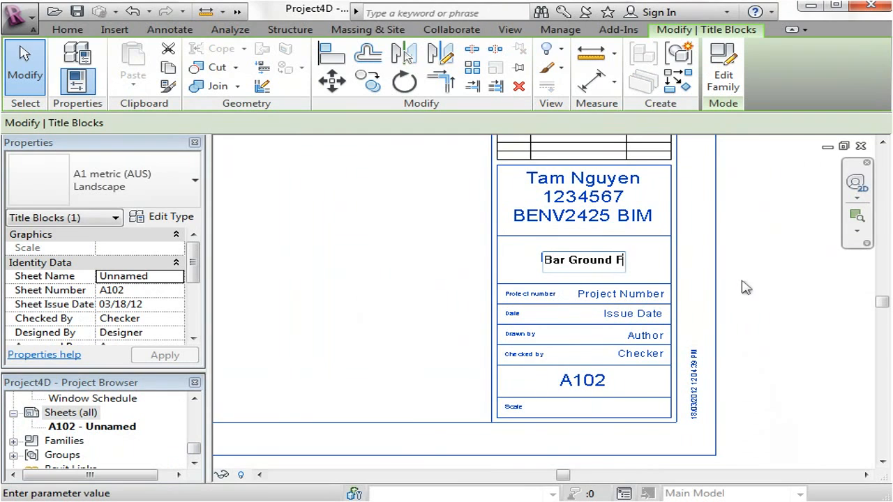
pyautogui.write('loor Plan')
pyautogui.press('Return')
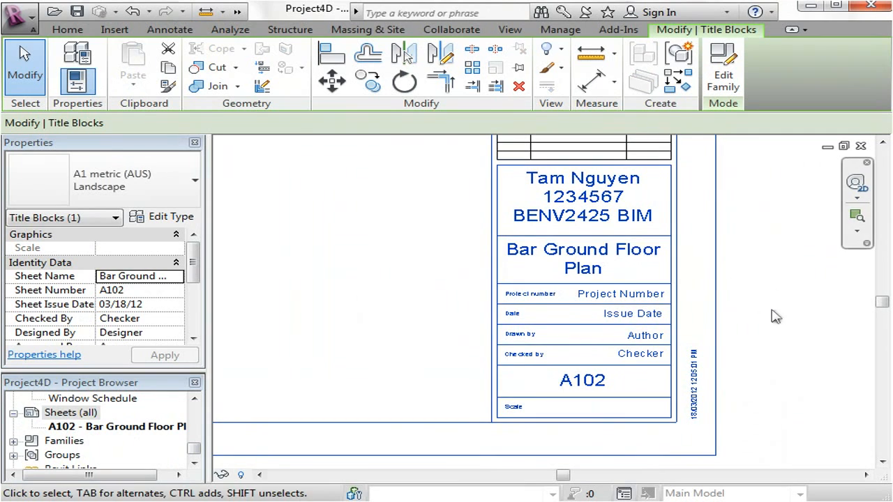
pyautogui.click(812, 327)
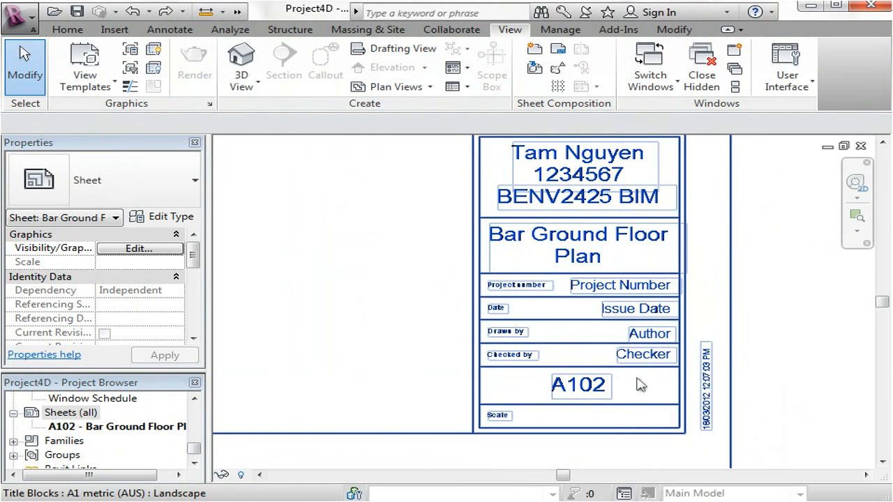
# Set the title block's project number to BENV2425 and its issue date to 18/03/12
pyautogui.scroll(2, 638, 392)
pyautogui.moveTo(638, 392); pyautogui.dragTo(637, 349, button='middle')
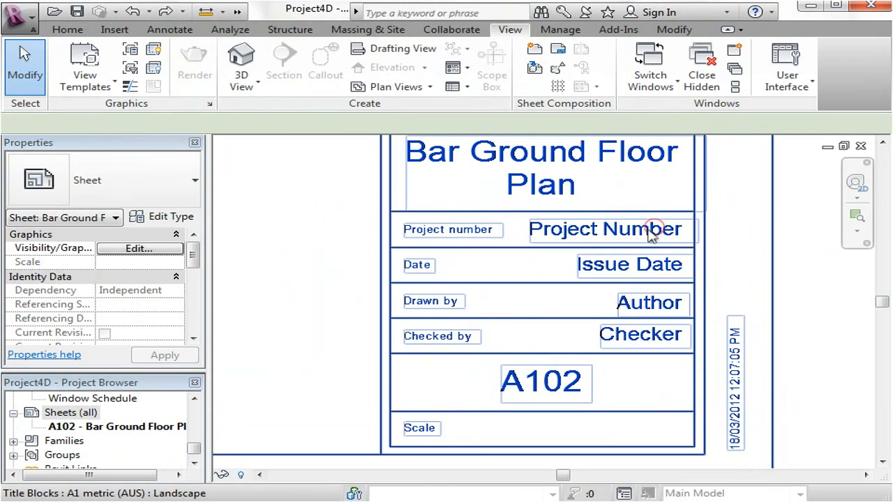
pyautogui.click(645, 235)
pyautogui.click(633, 239)
pyautogui.write('BENV2425')
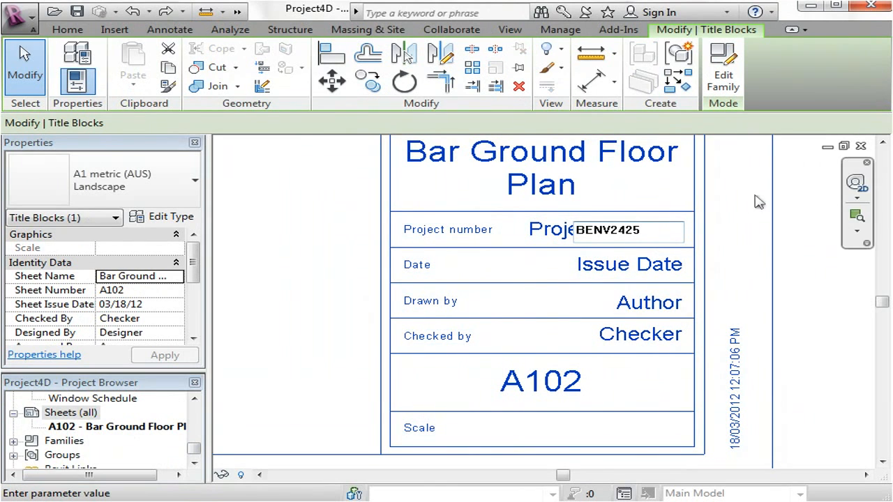
pyautogui.click(652, 268)
pyautogui.click(654, 271)
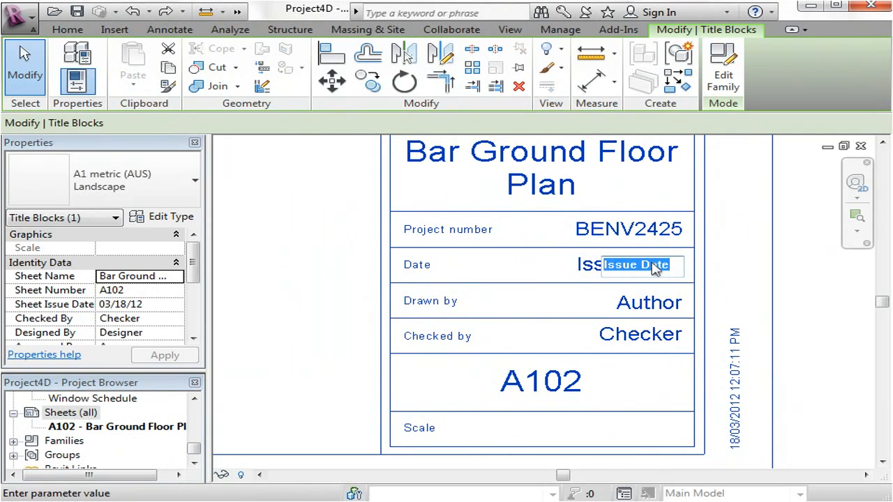
pyautogui.write('18/03/12')
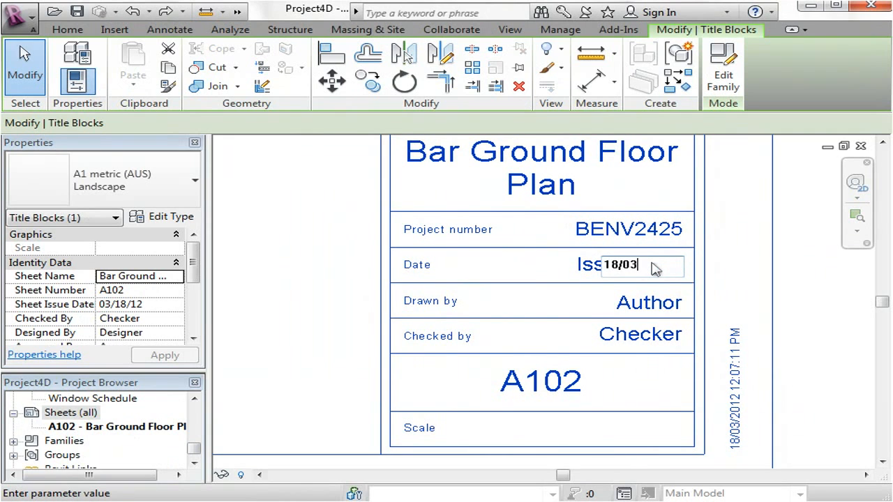
# Enter the author's initials in the title block's Drawn by field and a dash in its Checked by field
pyautogui.click(663, 306)
pyautogui.click(669, 311)
pyautogui.write('TN')
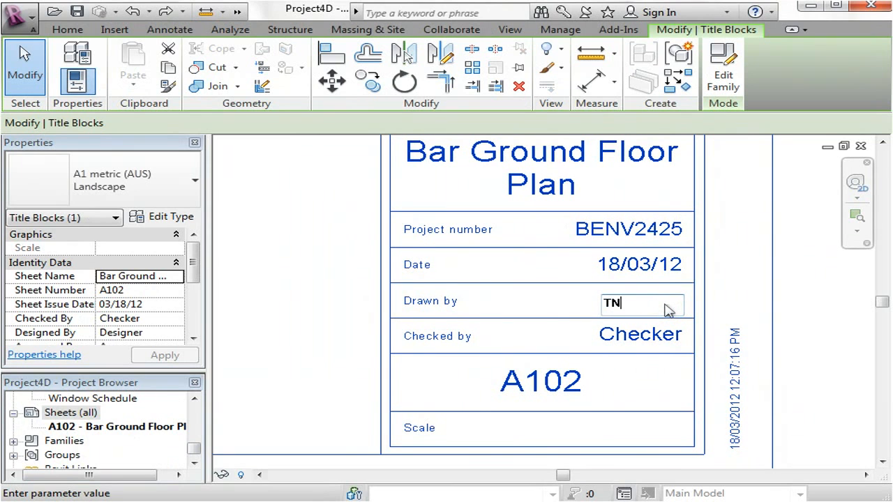
pyautogui.click(659, 340)
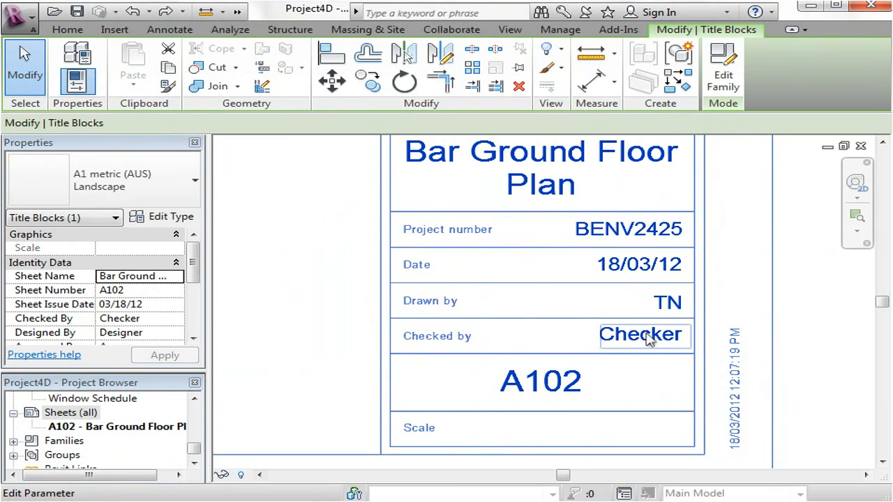
pyautogui.click(648, 339)
pyautogui.write('-')
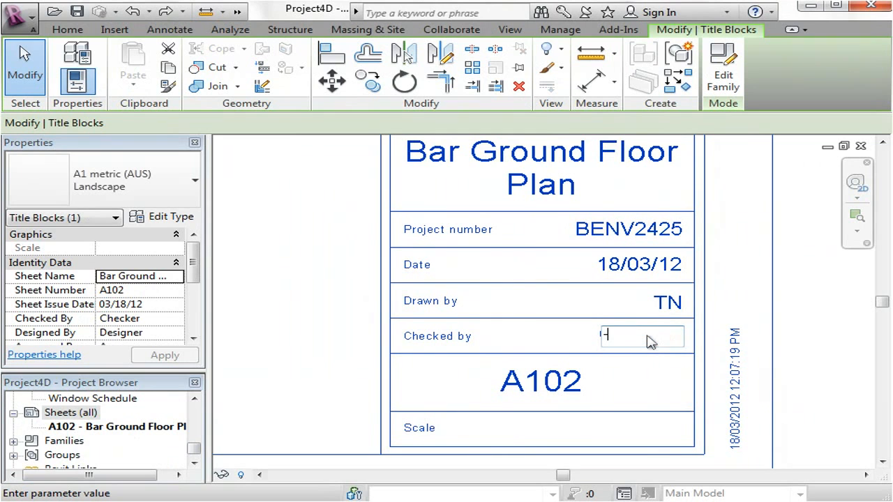
pyautogui.click(335, 345)
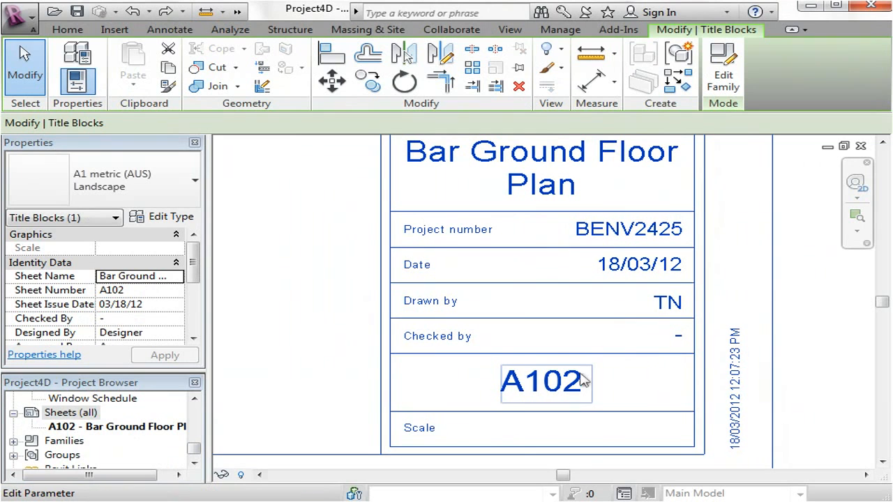
pyautogui.scroll(-1, 564, 389)
pyautogui.moveTo(626, 412); pyautogui.dragTo(639, 385, button='middle')
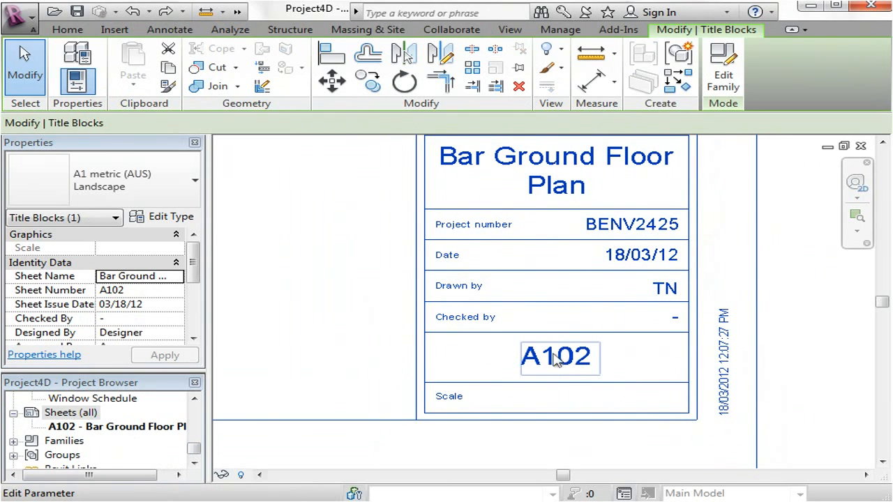
pyautogui.moveTo(578, 363); pyautogui.dragTo(570, 382, button='middle')
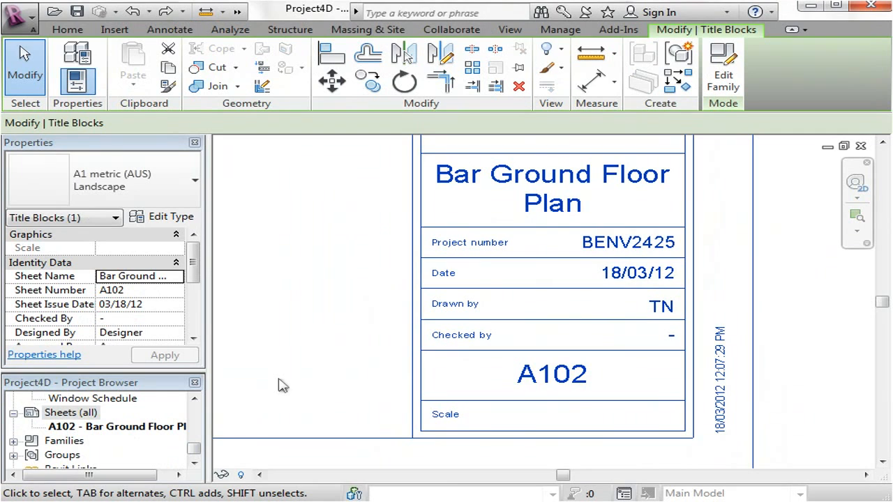
pyautogui.click(553, 381)
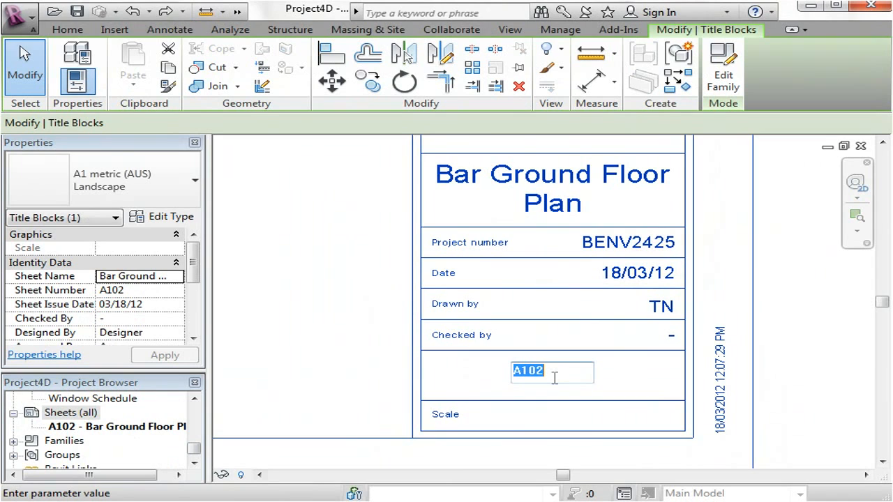
pyautogui.click(515, 371)
pyautogui.click(370, 362)
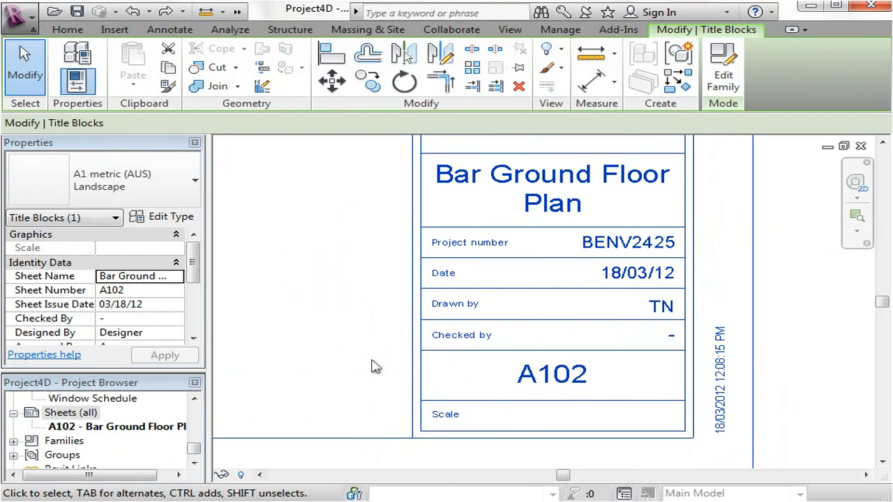
pyautogui.press('Escape')
# Change the sheet number in the title block to A-BENV2425-01
pyautogui.click(548, 382)
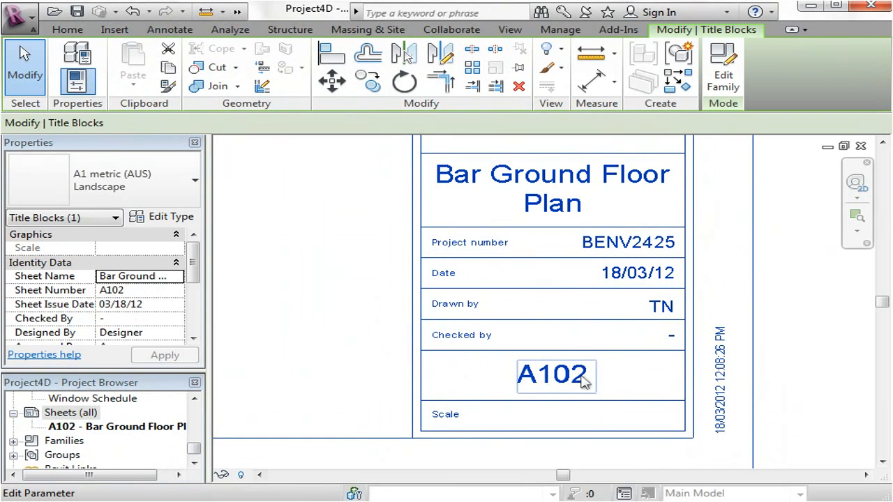
pyautogui.click(582, 380)
pyautogui.write('A-')
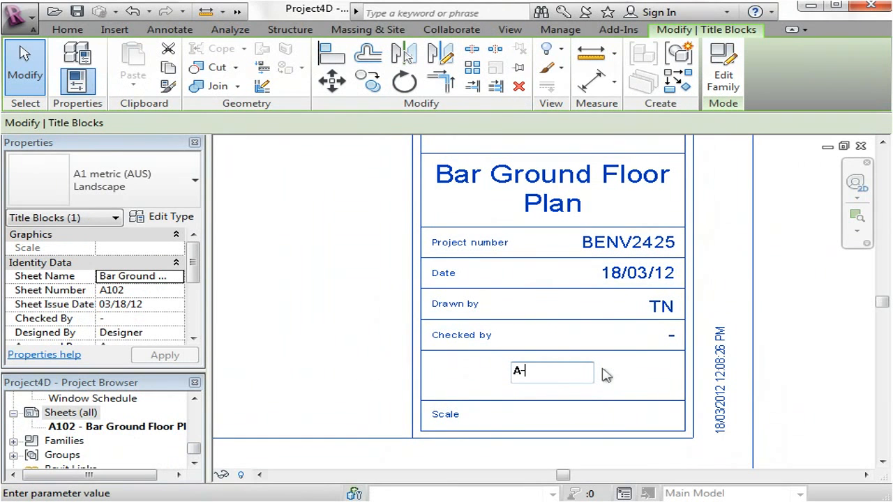
pyautogui.write('BENV2425')
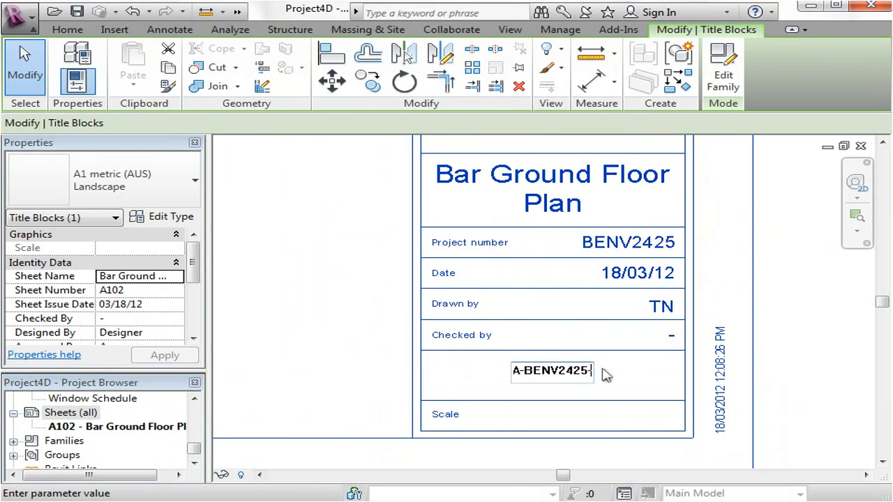
pyautogui.write('-01')
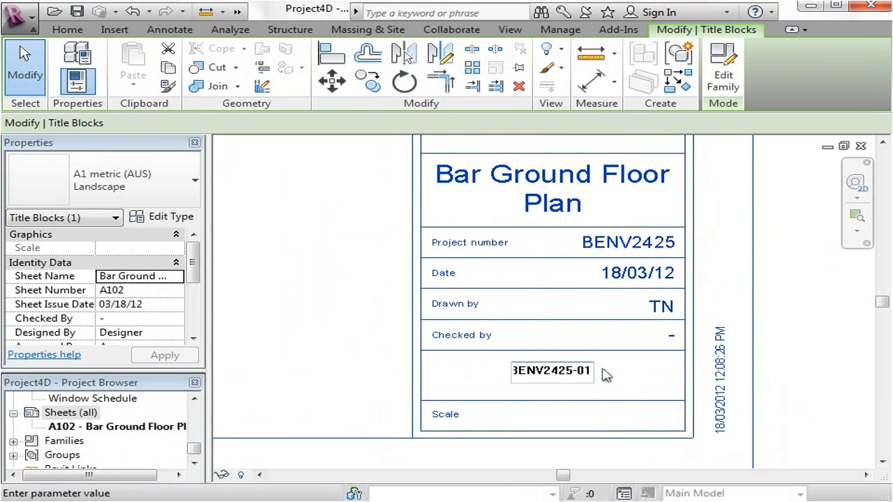
pyautogui.click(361, 380)
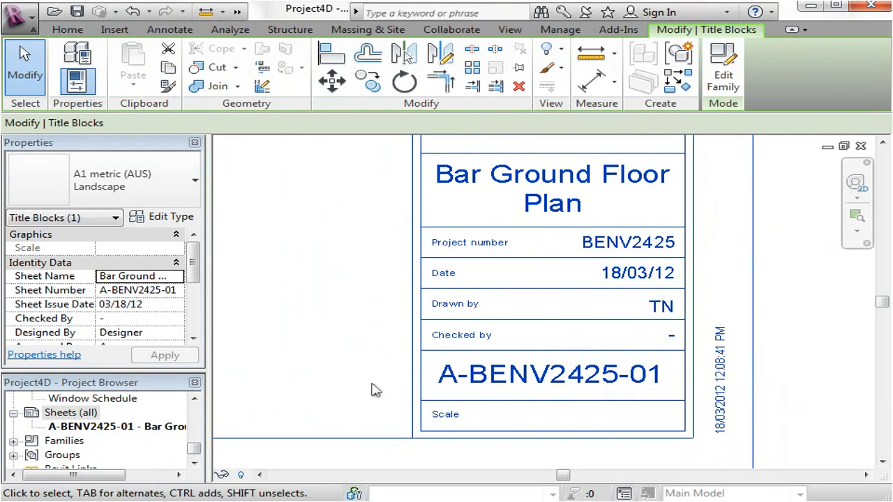
# Shorten the sheet number in the title block to A-2425-01 by removing the BENV prefix
pyautogui.click(514, 373)
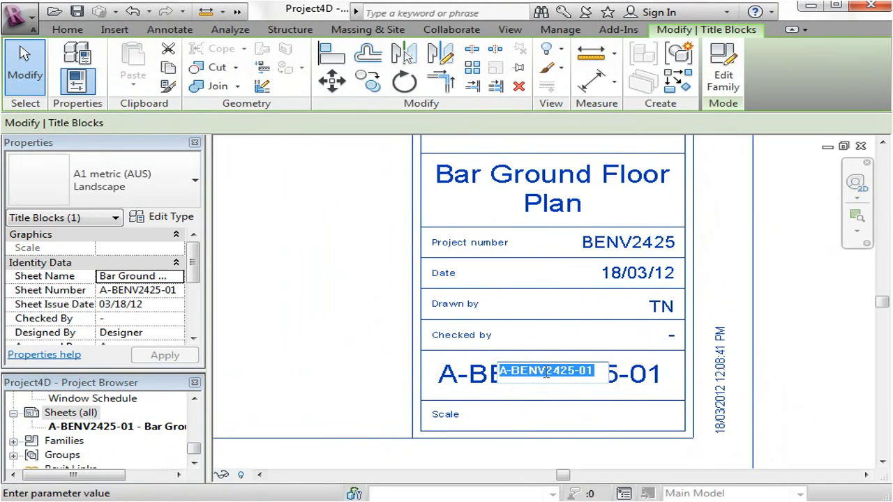
pyautogui.click(546, 373)
pyautogui.press('BackSpace')
pyautogui.press('BackSpace')
pyautogui.press('BackSpace')
pyautogui.press('BackSpace')
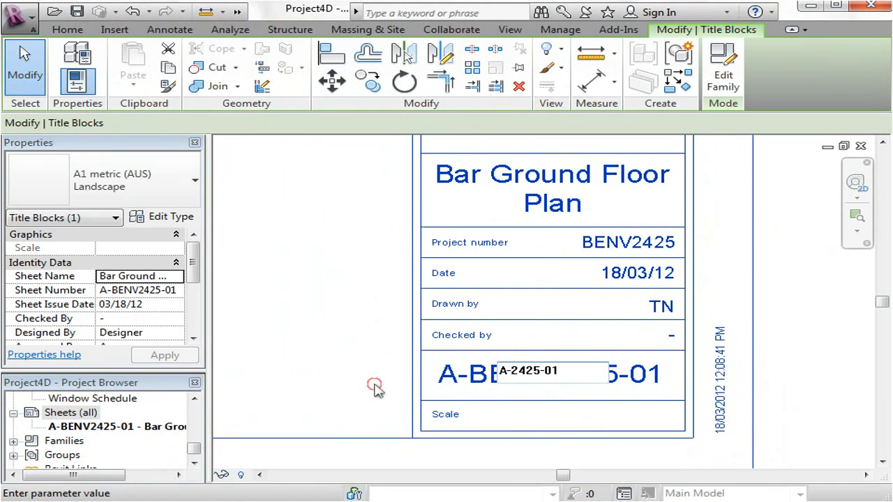
pyautogui.click(374, 390)
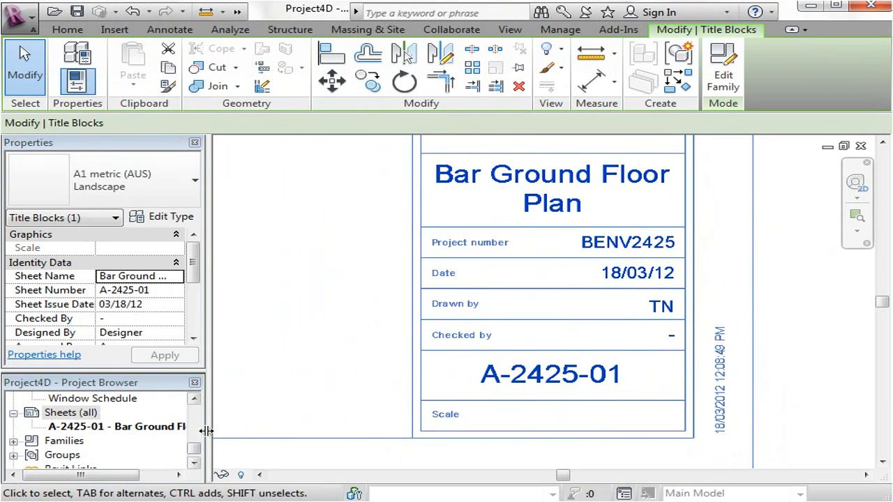
# Widen the Project Browser and check the full number and name of the sheet's entry
pyautogui.moveTo(208, 428); pyautogui.dragTo(237, 428)
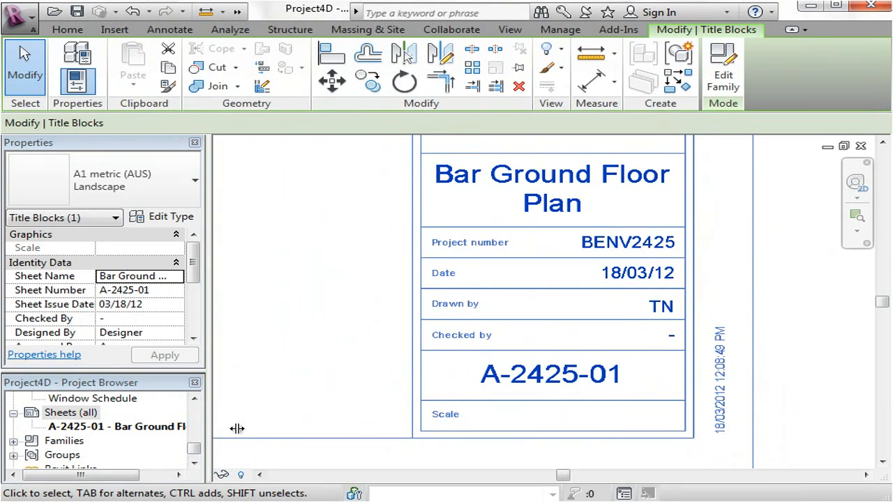
pyautogui.click(60, 429)
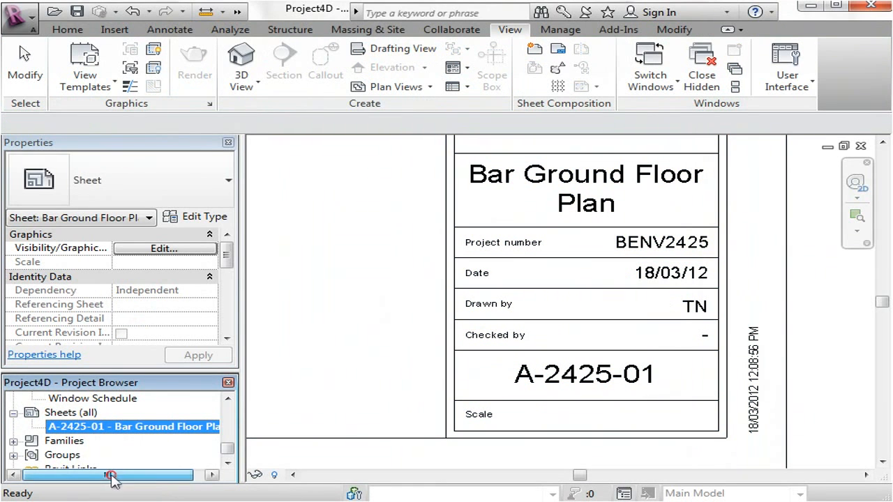
pyautogui.moveTo(112, 476); pyautogui.dragTo(163, 475)
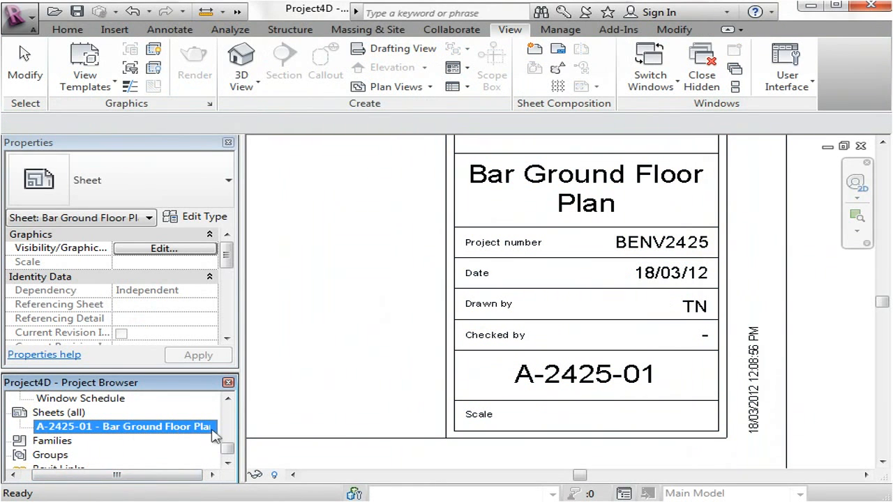
pyautogui.moveTo(184, 478); pyautogui.dragTo(128, 478)
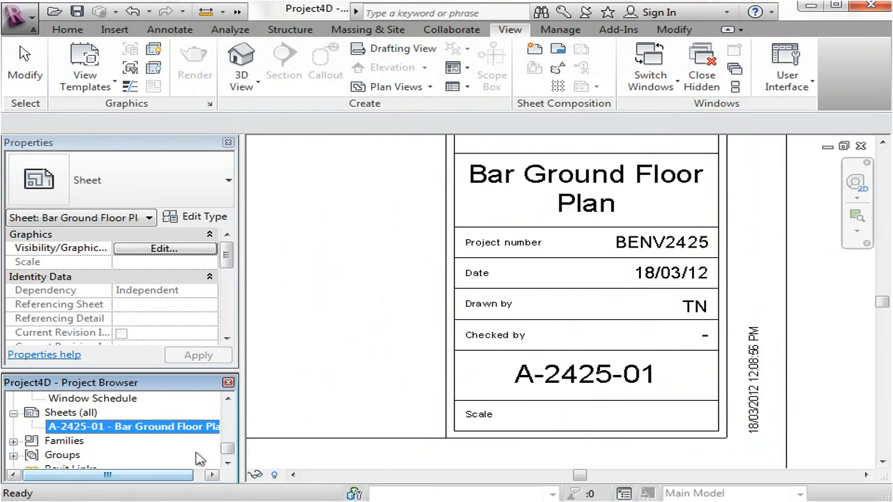
pyautogui.click(316, 404)
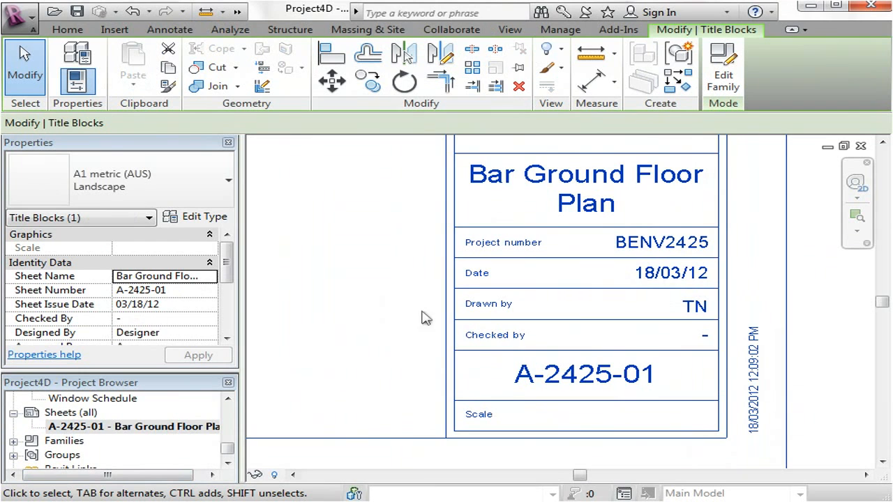
# Examine the filled-in title block fields up close and their place in the overall A1 sheet layout
pyautogui.scroll(-3, 397, 307)
pyautogui.scroll(-4, 433, 316)
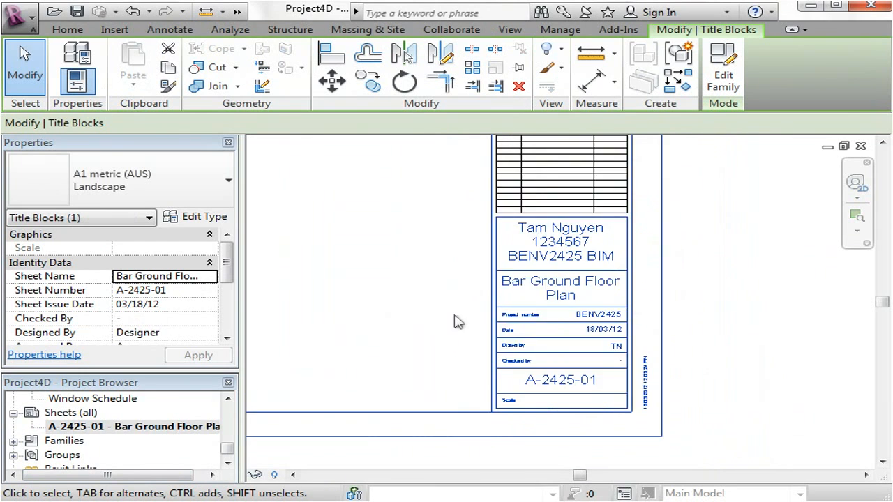
pyautogui.scroll(-2, 417, 315)
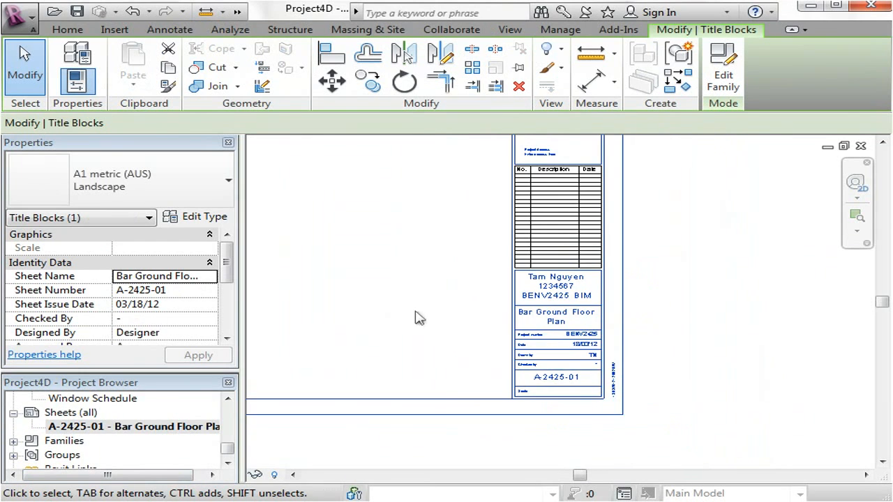
pyautogui.scroll(1, 501, 340)
pyautogui.moveTo(501, 340); pyautogui.dragTo(414, 305, button='middle')
pyautogui.scroll(1, 439, 324)
pyautogui.scroll(2, 446, 334)
pyautogui.moveTo(455, 343); pyautogui.dragTo(412, 323, button='middle')
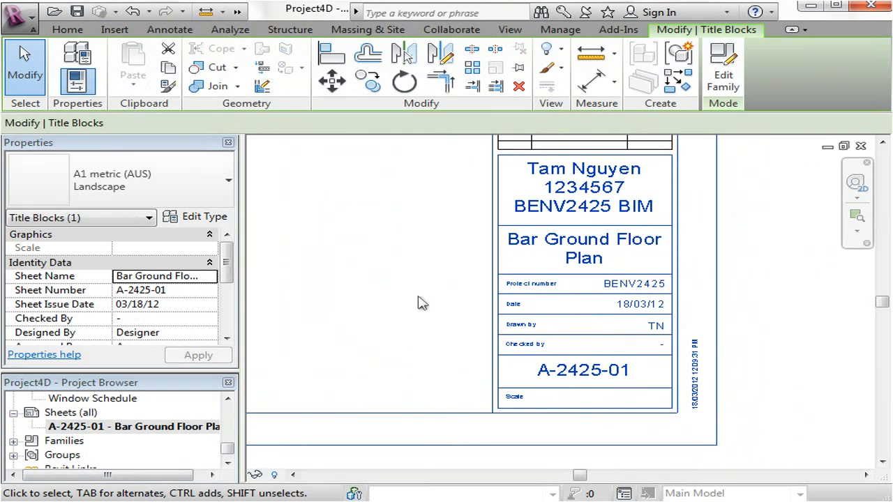
pyautogui.moveTo(435, 295); pyautogui.dragTo(420, 311, button='middle')
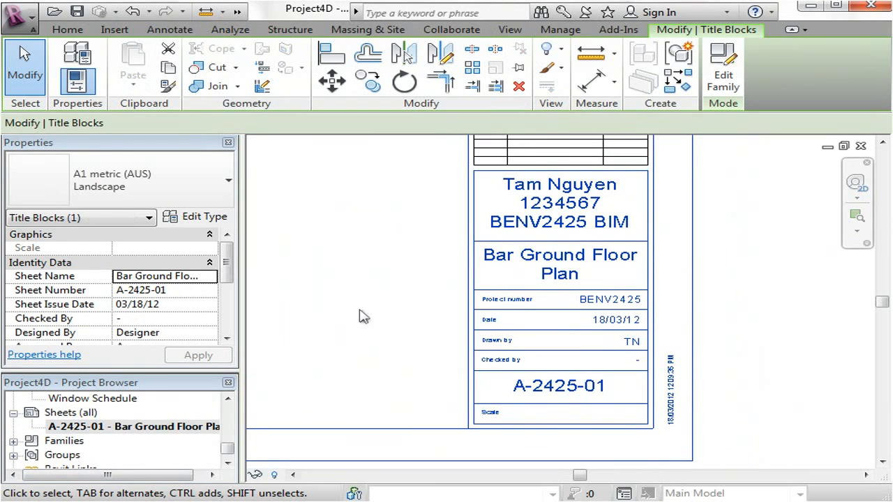
pyautogui.moveTo(362, 313); pyautogui.dragTo(463, 318, button='middle')
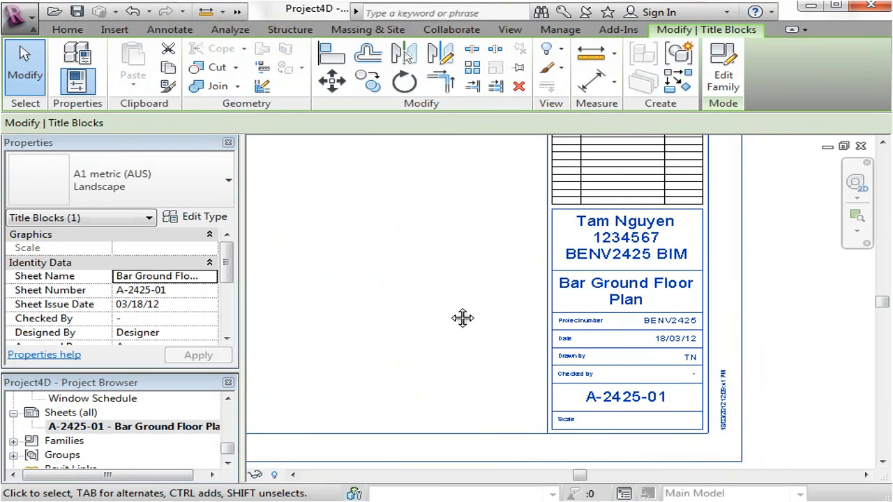
pyautogui.scroll(-2, 442, 279)
pyautogui.moveTo(442, 279); pyautogui.dragTo(512, 306, button='middle')
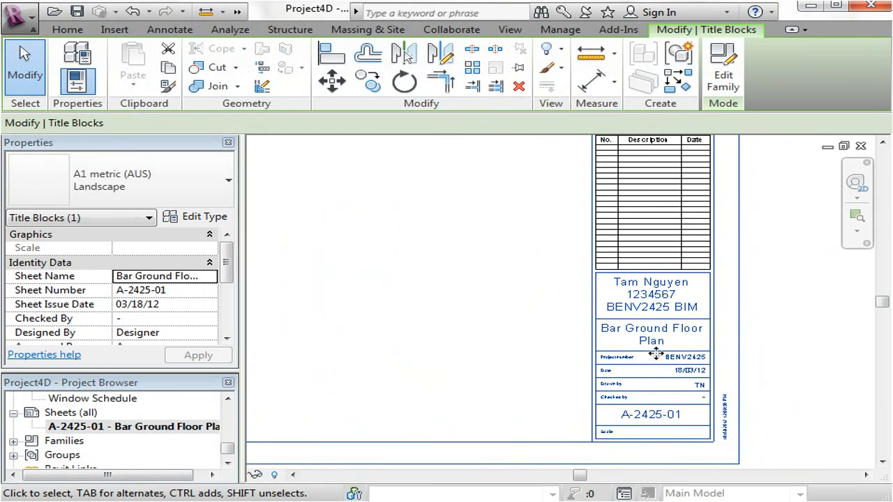
pyautogui.scroll(-1, 433, 305)
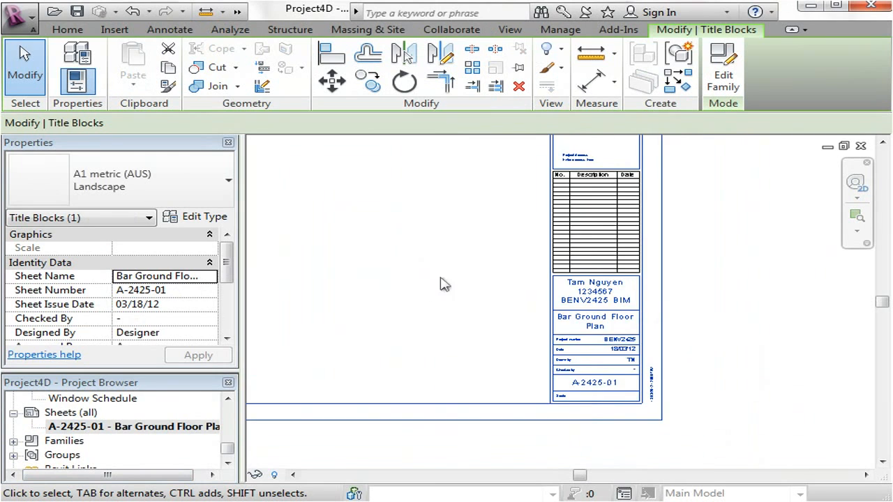
pyautogui.scroll(-3, 468, 300)
pyautogui.moveTo(481, 298); pyautogui.dragTo(524, 315, button='middle')
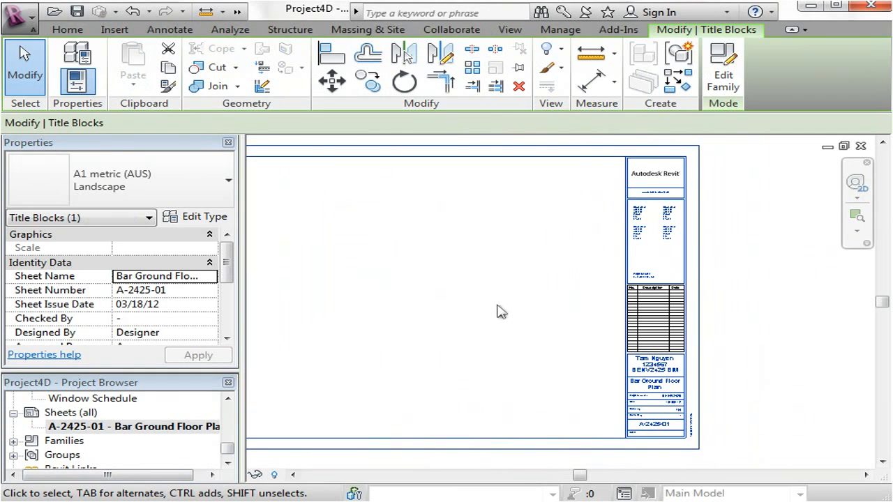
# Duplicate the A1 metric (AUS) Landscape title block type as "BENV2425 Lanscape A1"
pyautogui.click(755, 302)
pyautogui.click(689, 263)
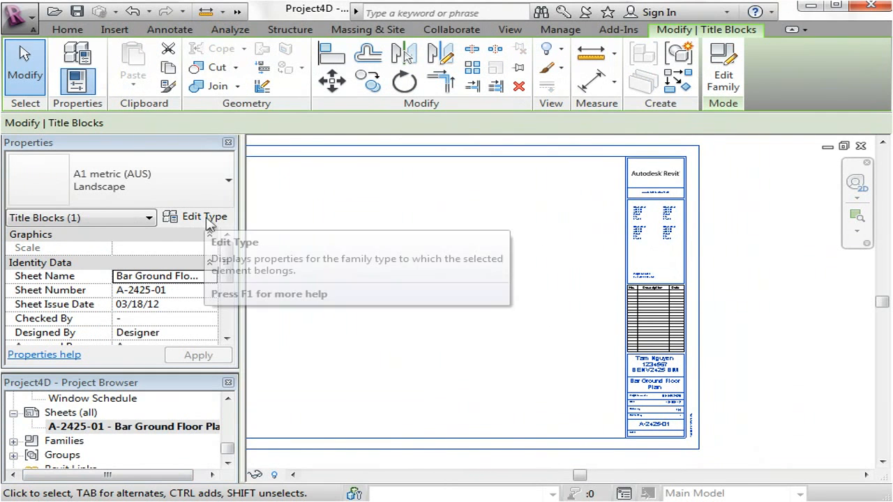
pyautogui.click(205, 216)
pyautogui.moveTo(708, 46); pyautogui.dragTo(479, 37)
pyautogui.click(576, 85)
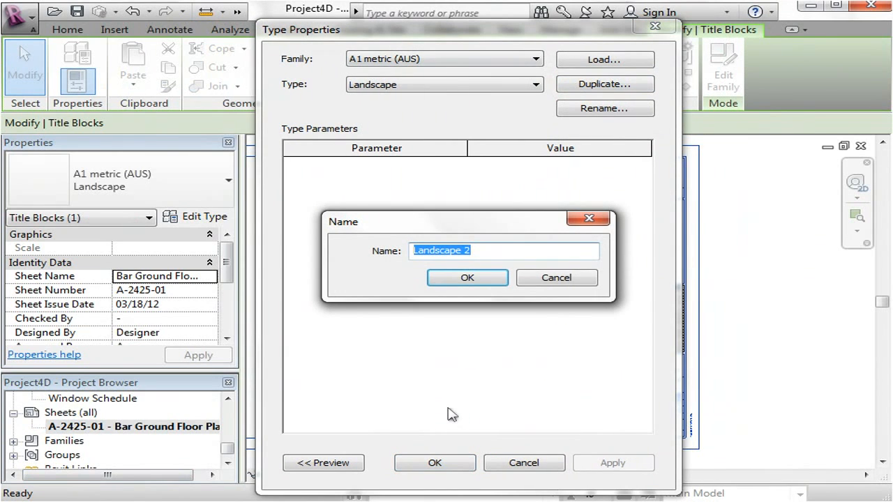
pyautogui.write('BENV2425')
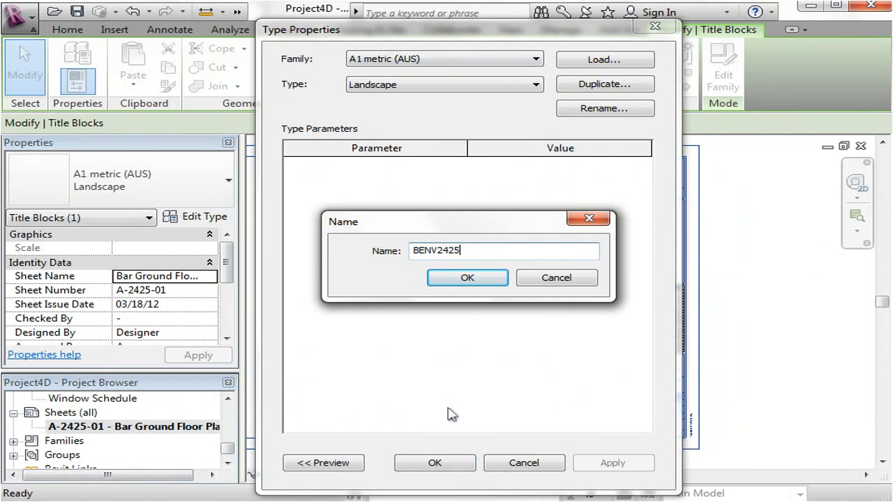
pyautogui.write(' Lanscape A1')
pyautogui.click(468, 279)
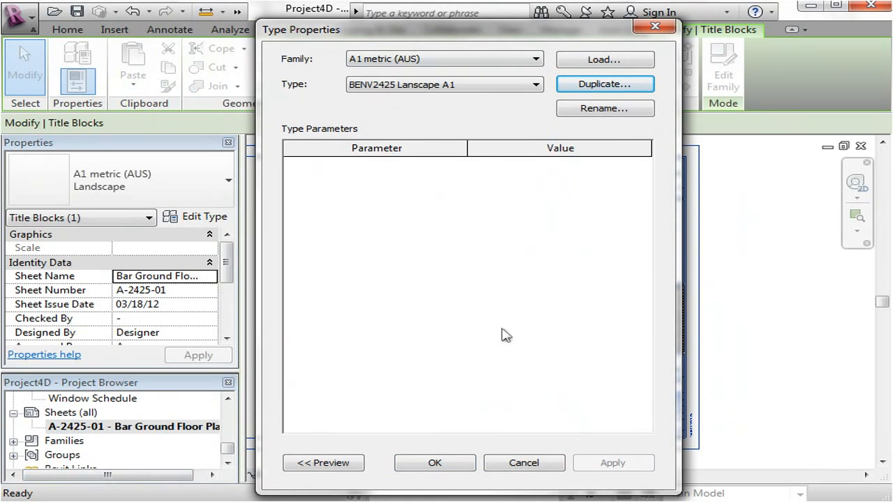
pyautogui.click(464, 469)
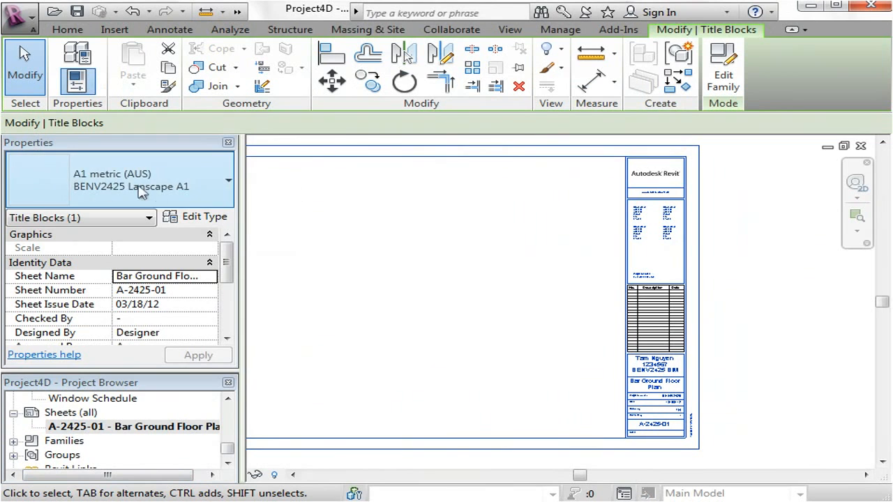
# Open the family of the sheet's title block for editing
pyautogui.click(434, 183)
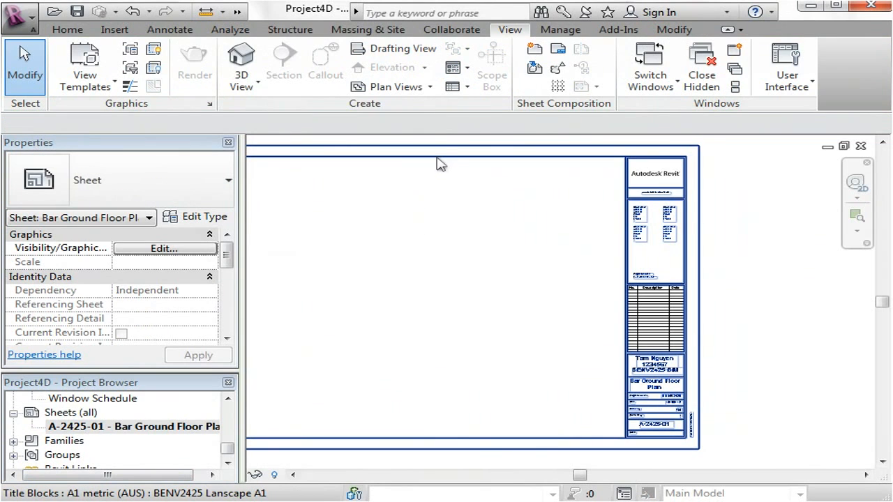
pyautogui.click(438, 158)
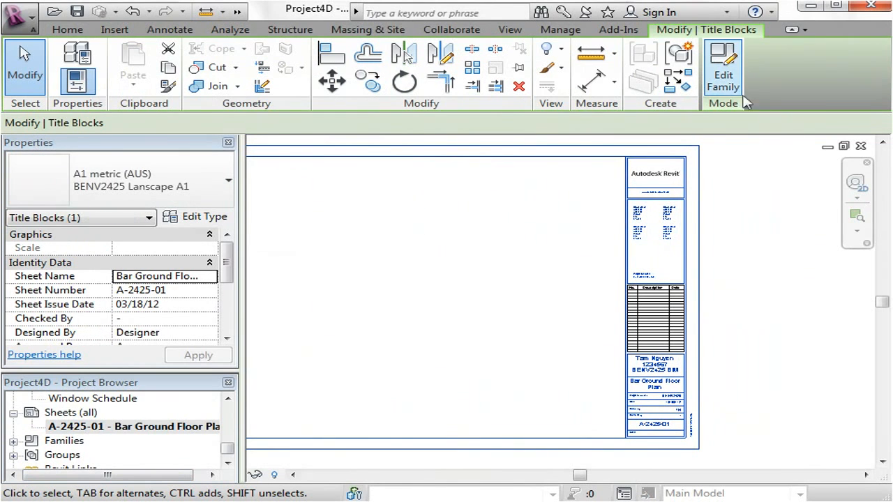
pyautogui.click(728, 71)
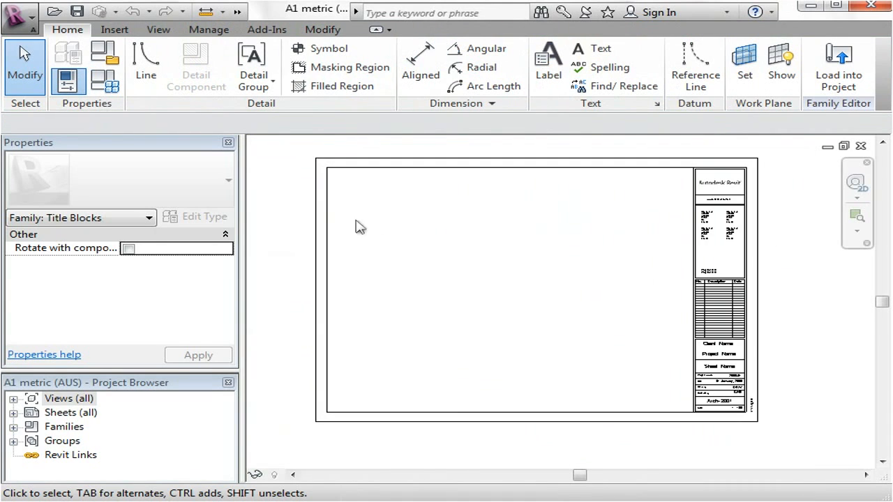
pyautogui.moveTo(627, 258); pyautogui.dragTo(623, 270, button='middle')
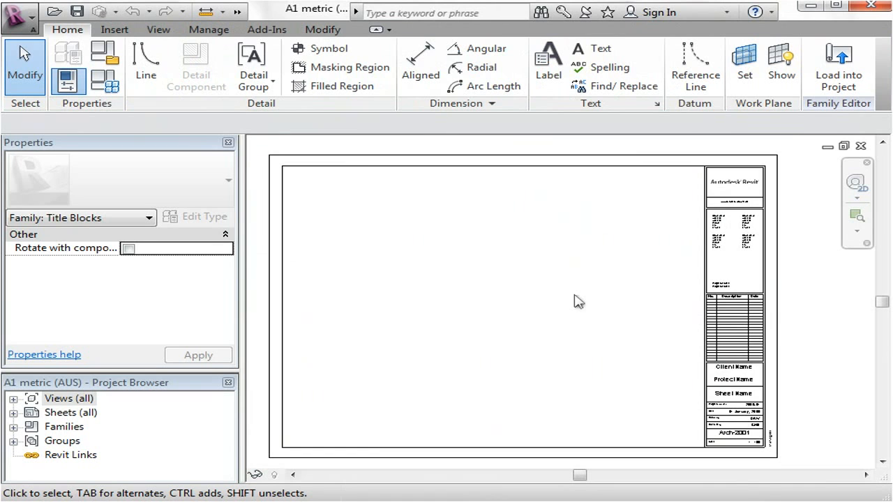
# Replace the sample value of the Client Name label with the student's full name and student number
pyautogui.scroll(4, 801, 448)
pyautogui.moveTo(800, 447); pyautogui.dragTo(791, 397, button='middle')
pyautogui.scroll(2, 777, 365)
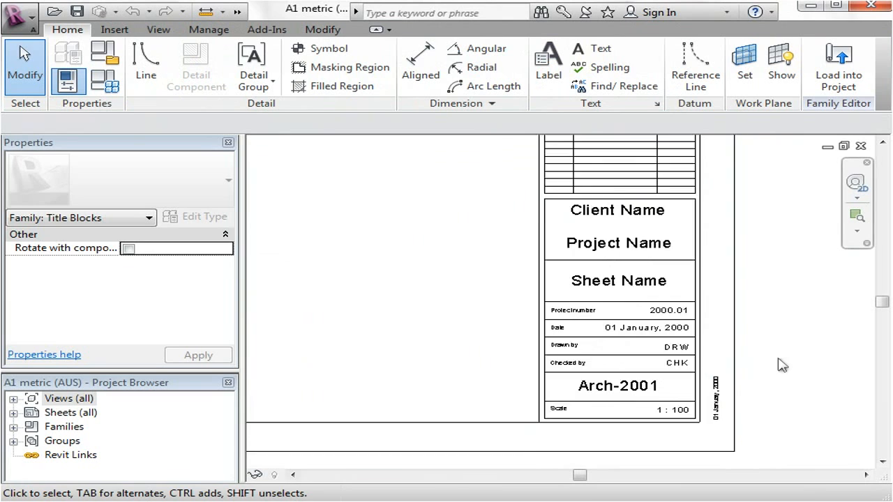
pyautogui.scroll(1, 780, 291)
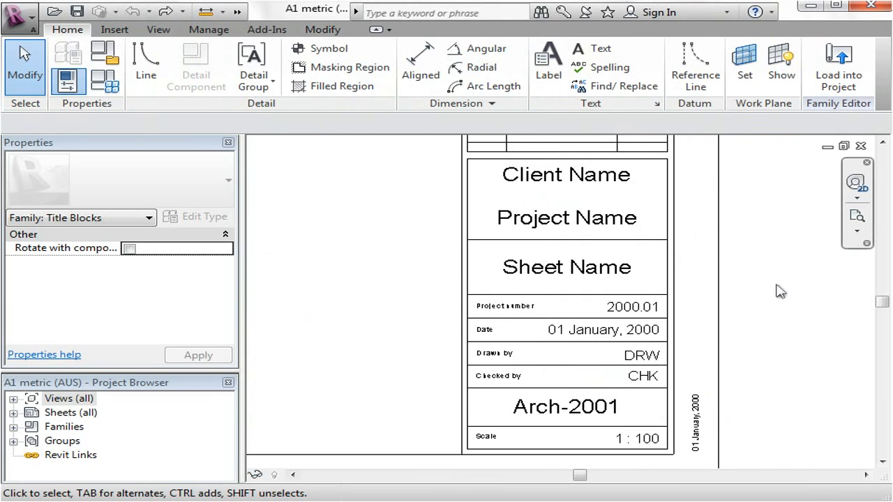
pyautogui.moveTo(770, 293); pyautogui.dragTo(679, 264, button='middle')
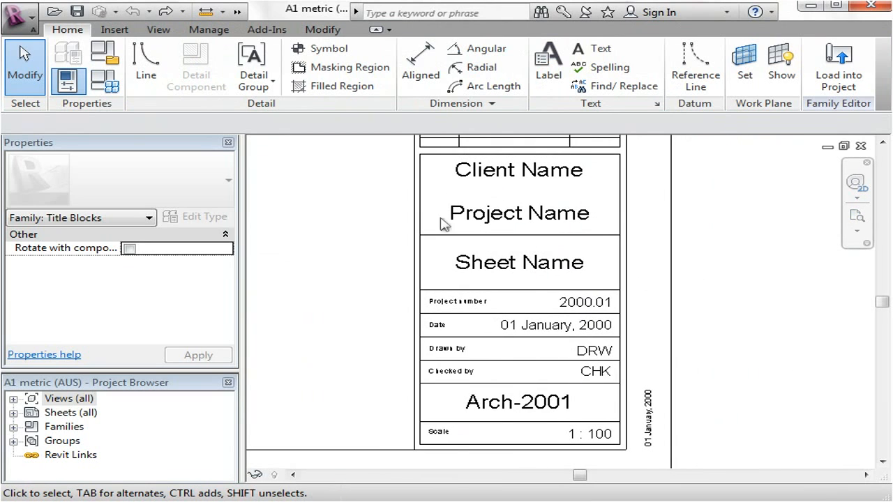
pyautogui.scroll(-1, 391, 237)
pyautogui.moveTo(339, 251); pyautogui.dragTo(405, 259, button='middle')
pyautogui.click(571, 221)
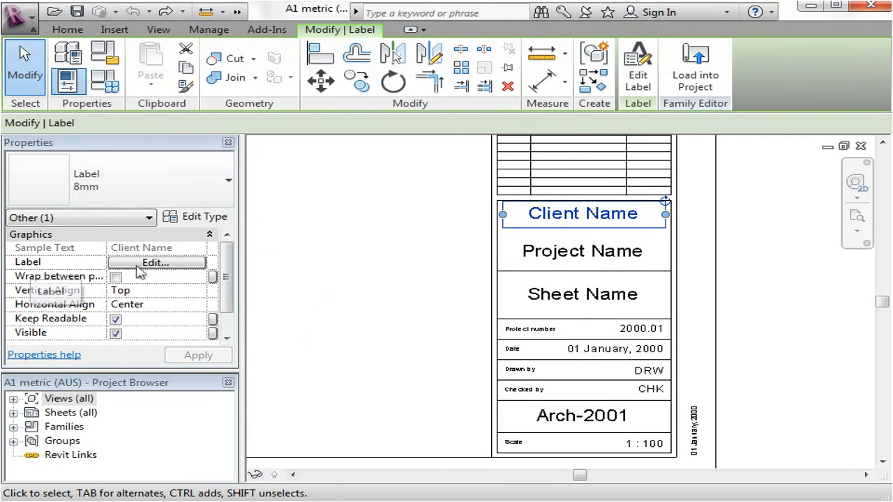
pyautogui.click(160, 266)
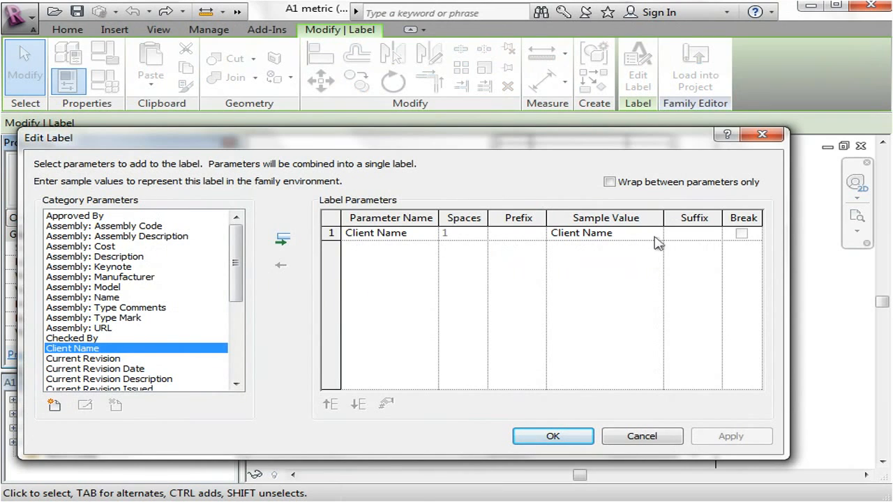
pyautogui.click(583, 236)
pyautogui.moveTo(628, 233); pyautogui.dragTo(565, 233)
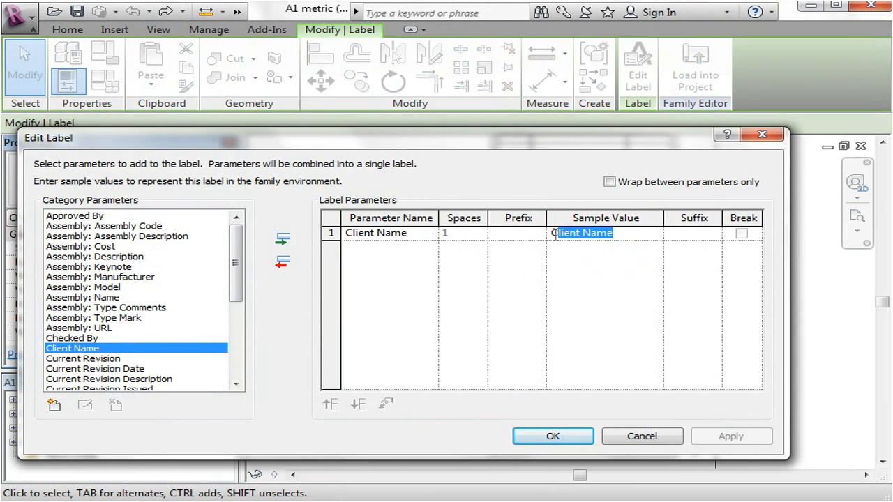
pyautogui.press('BackSpace')
pyautogui.press('BackSpace')
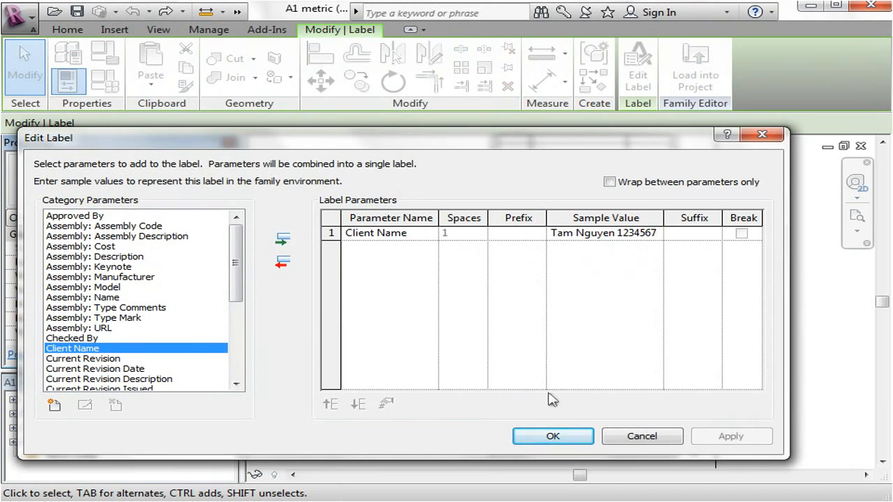
pyautogui.click(556, 437)
pyautogui.click(421, 307)
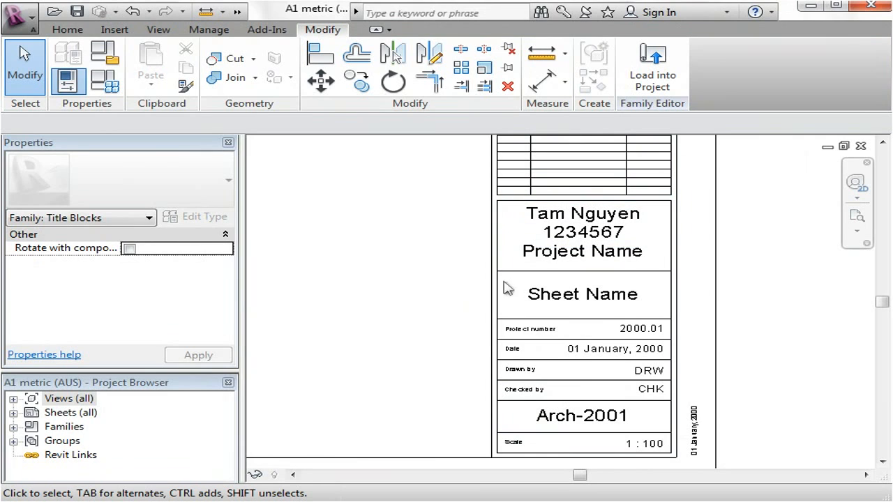
# Set the sample value of the Project Name label to "BENV2425 BIM"
pyautogui.click(543, 255)
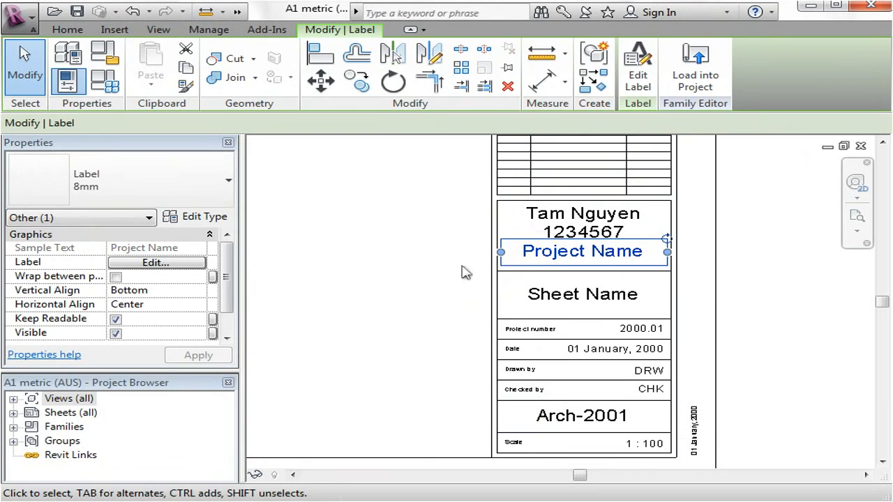
pyautogui.click(138, 267)
pyautogui.click(631, 237)
pyautogui.click(635, 235)
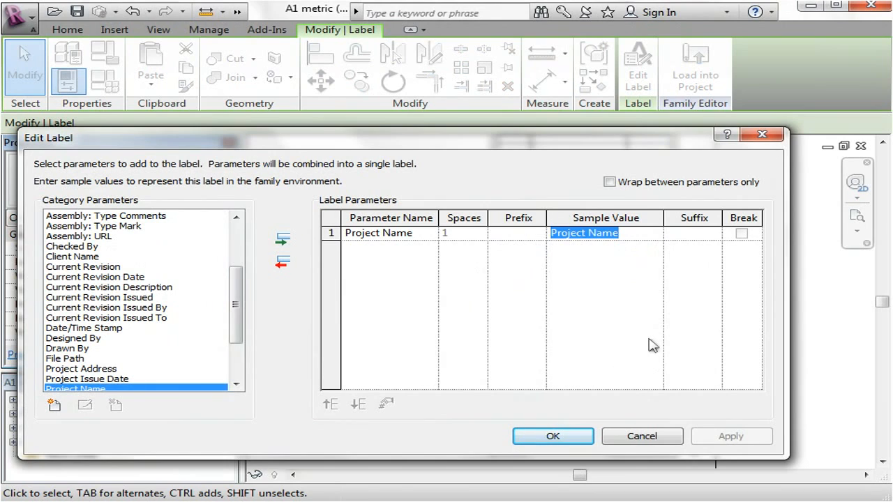
pyautogui.write('BENV2425 BIM')
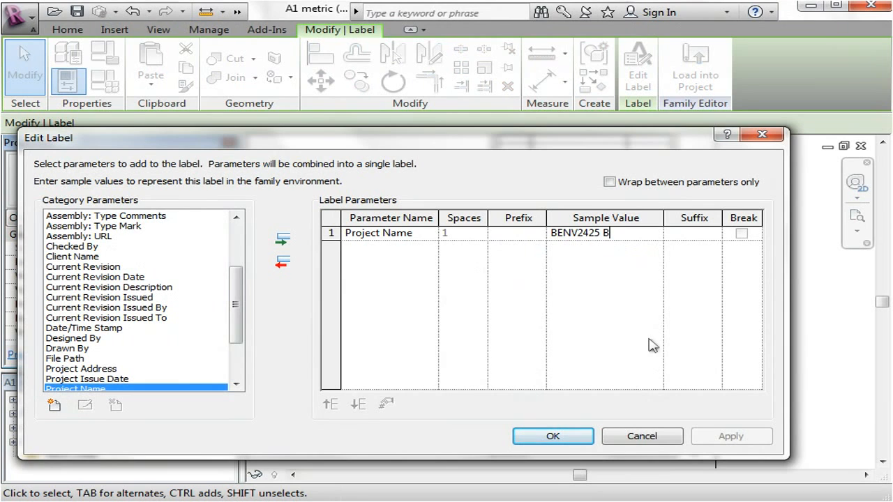
pyautogui.click(558, 437)
pyautogui.click(402, 361)
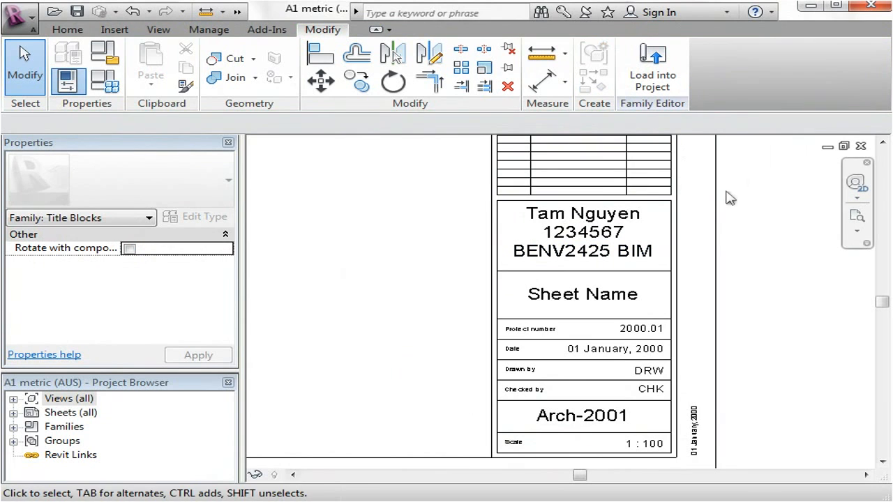
# Examine the remaining title block labels, including the project number, date, drawn by, checked by and sheet number fields
pyautogui.moveTo(769, 323); pyautogui.dragTo(765, 313, button='middle')
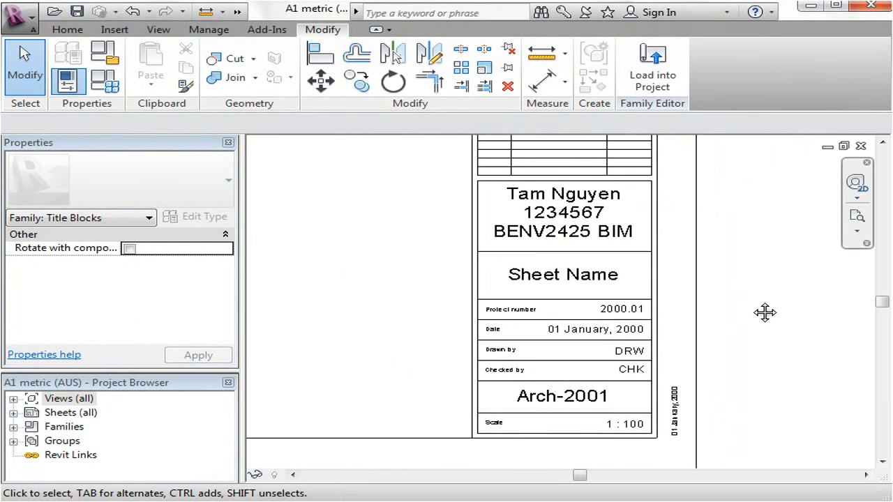
pyautogui.scroll(-1, 700, 315)
pyautogui.moveTo(828, 240); pyautogui.dragTo(795, 385, button='middle')
pyautogui.moveTo(681, 431); pyautogui.dragTo(697, 298, button='middle')
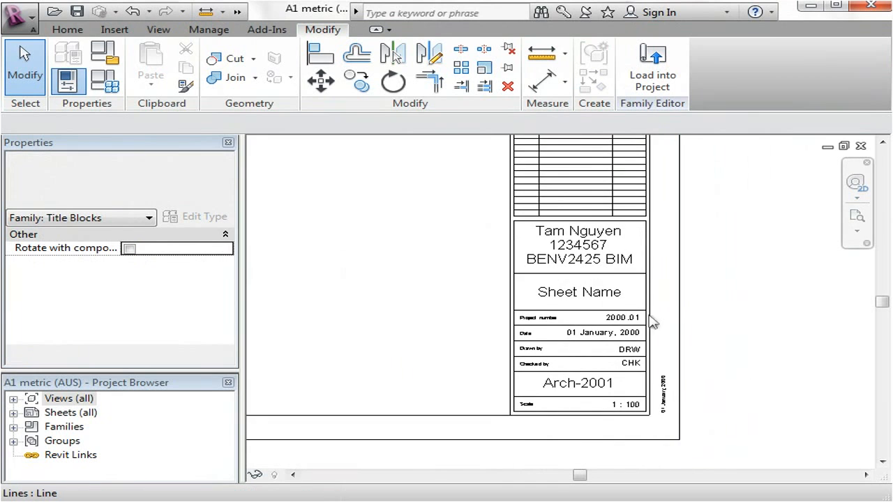
pyautogui.scroll(2, 618, 323)
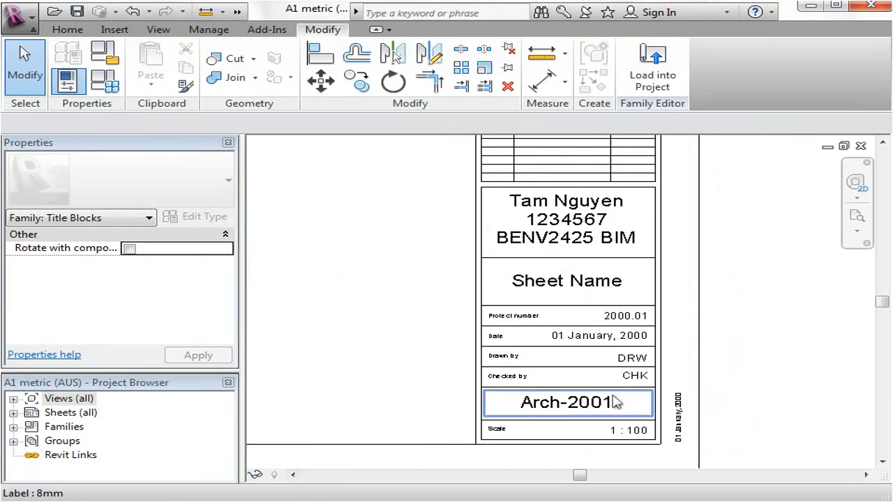
pyautogui.scroll(2, 626, 405)
pyautogui.moveTo(643, 405); pyautogui.dragTo(634, 405, button='middle')
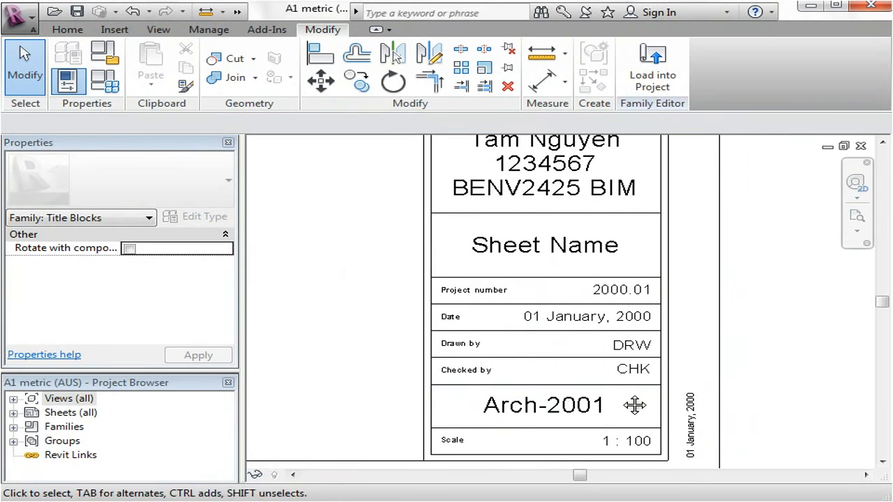
pyautogui.click(640, 351)
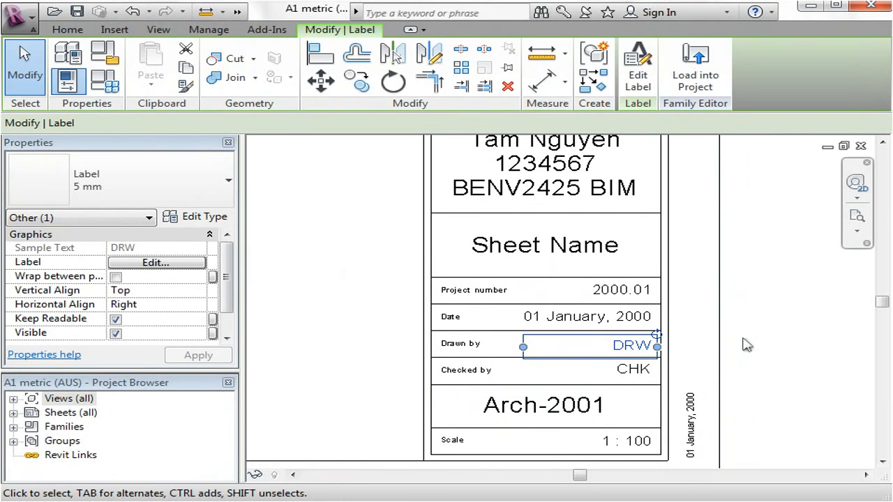
pyautogui.click(800, 370)
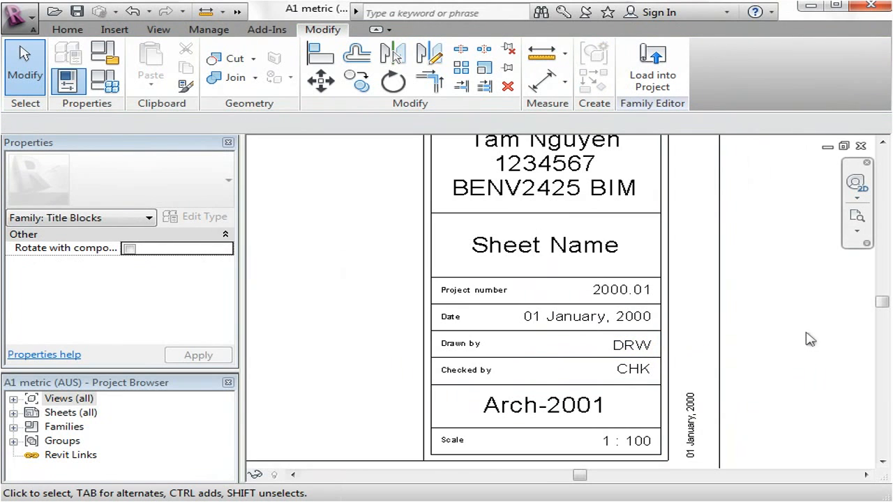
# Delete the Autodesk Revit logo image and the web address text beneath it from the title block
pyautogui.scroll(-1, 780, 326)
pyautogui.moveTo(794, 228); pyautogui.dragTo(772, 310, button='middle')
pyautogui.moveTo(769, 350); pyautogui.dragTo(769, 329, button='middle')
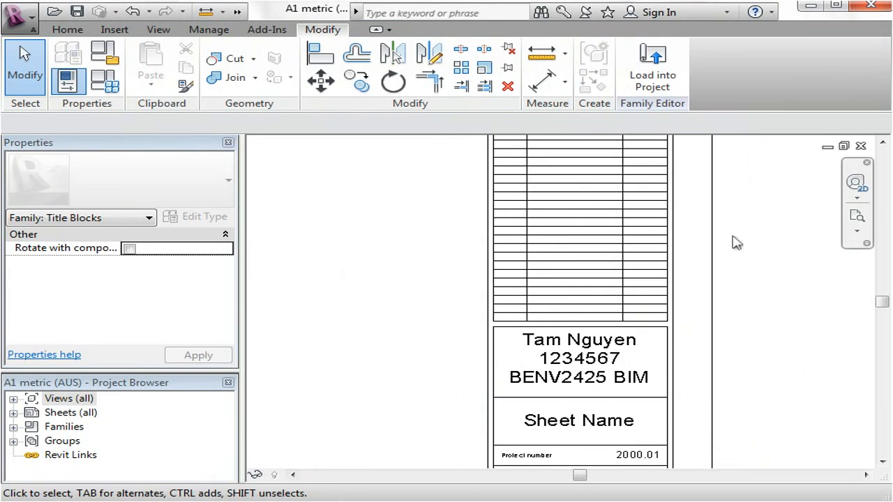
pyautogui.moveTo(733, 241); pyautogui.dragTo(746, 423, button='middle')
pyautogui.scroll(-1, 771, 187)
pyautogui.moveTo(770, 187); pyautogui.dragTo(777, 413, button='middle')
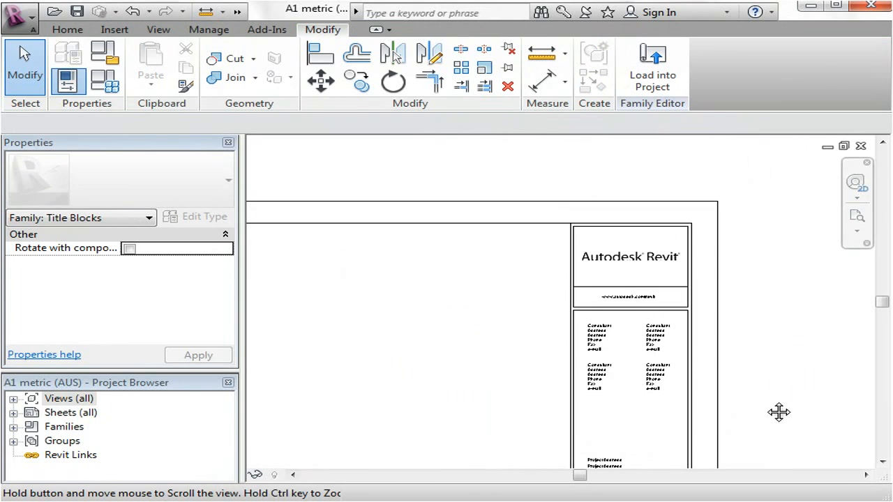
pyautogui.scroll(2, 630, 270)
pyautogui.click(620, 274)
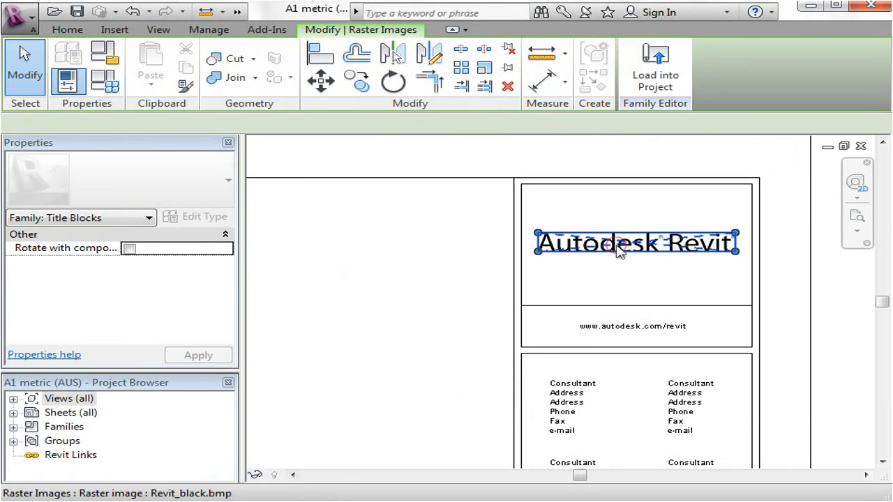
pyautogui.press('Delete')
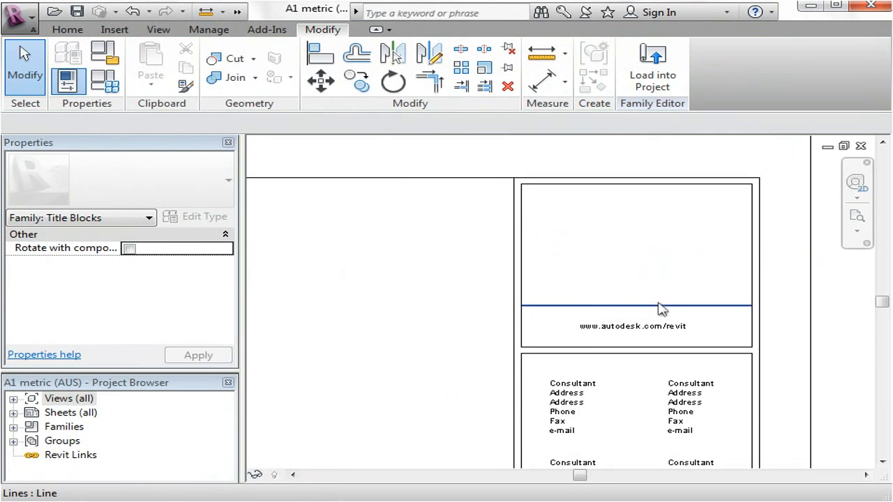
pyautogui.click(630, 328)
pyautogui.press('Delete')
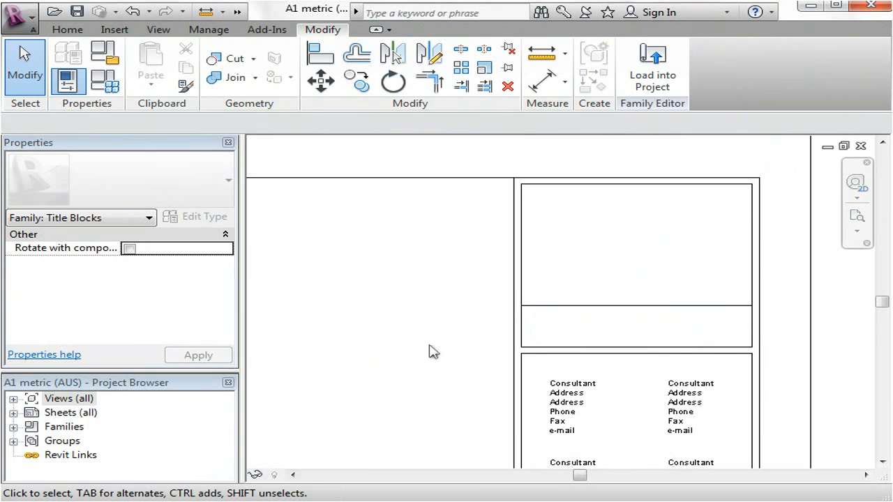
# Import the Revit4D image and place it over the empty logo area at the top of the title block
pyautogui.moveTo(438, 298); pyautogui.dragTo(408, 306, button='middle')
pyautogui.scroll(-2, 416, 303)
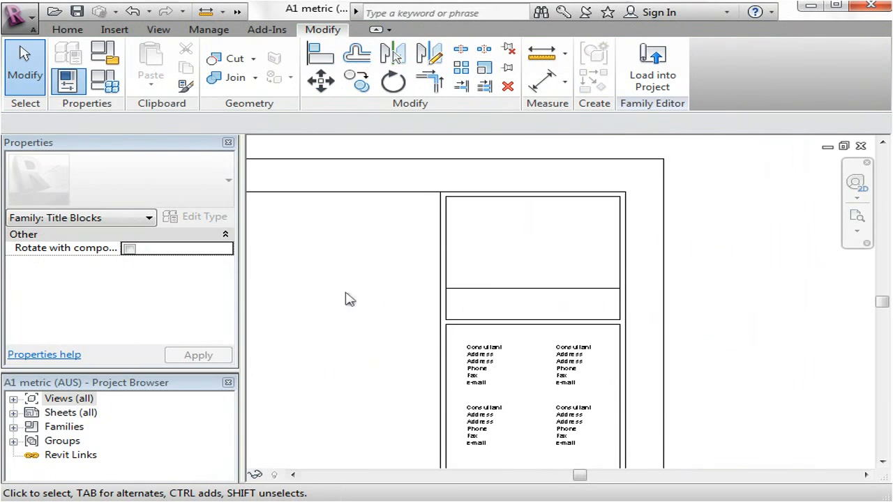
pyautogui.moveTo(350, 300); pyautogui.dragTo(377, 286, button='middle')
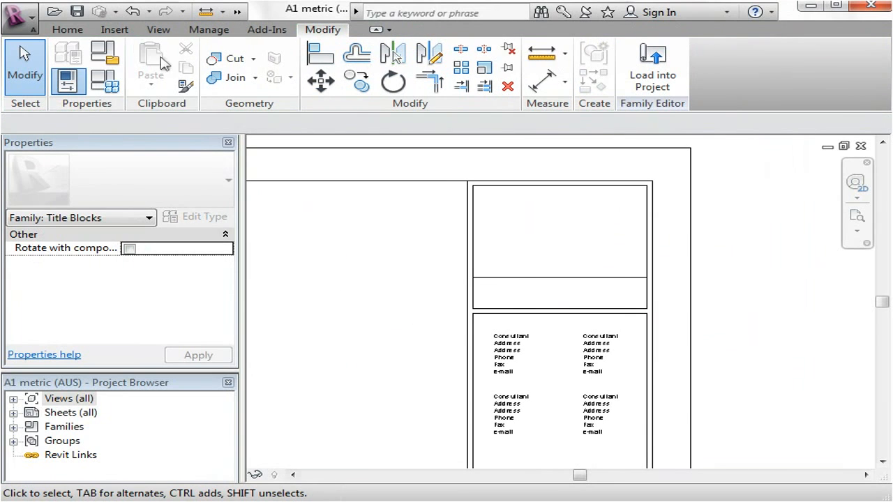
pyautogui.click(110, 31)
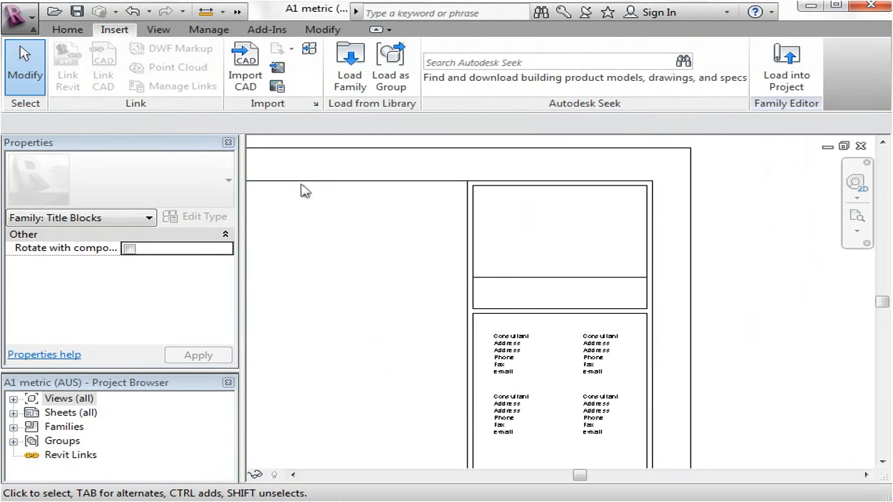
pyautogui.click(276, 67)
pyautogui.click(249, 147)
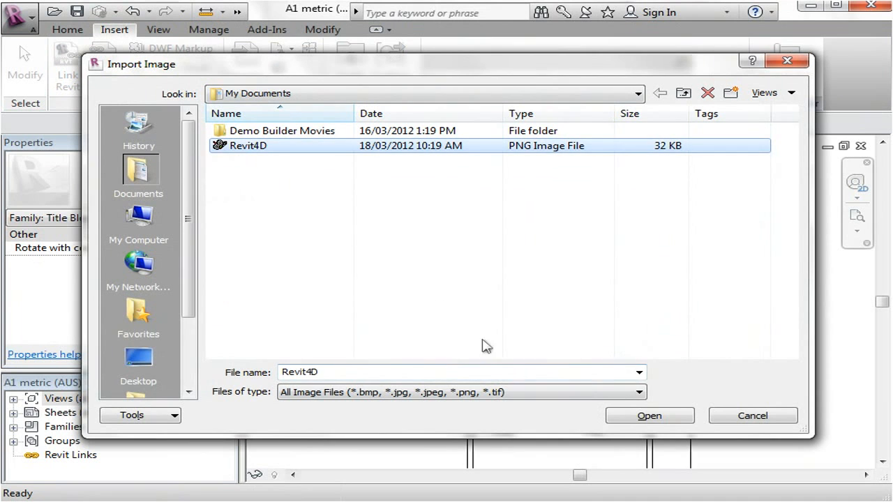
pyautogui.click(648, 416)
pyautogui.scroll(-3, 505, 229)
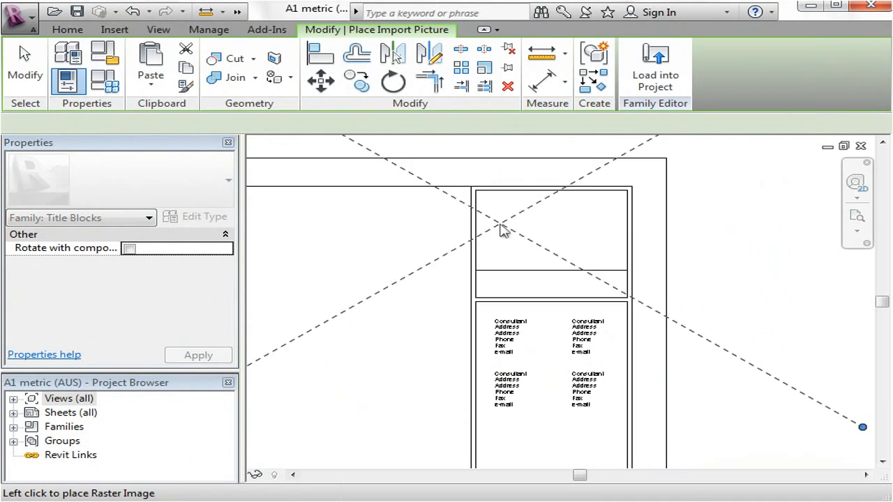
pyautogui.scroll(-1, 516, 256)
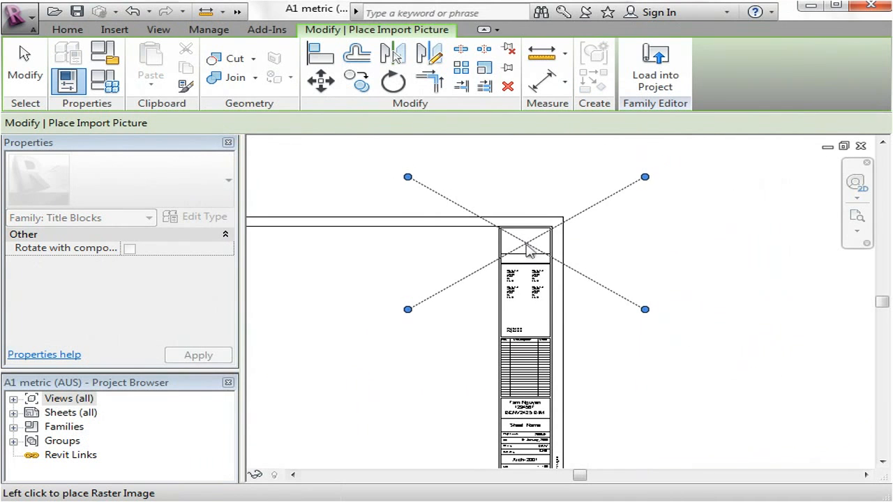
pyautogui.scroll(-1, 523, 258)
pyautogui.scroll(1, 523, 259)
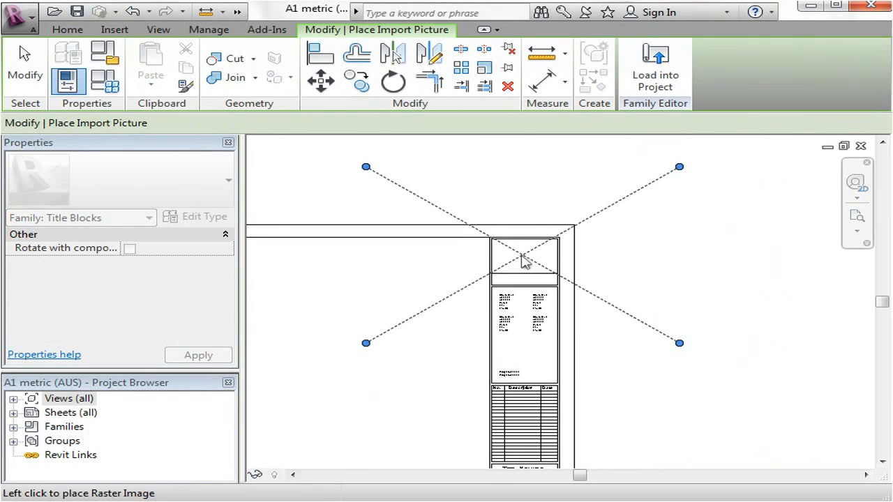
pyautogui.click(527, 258)
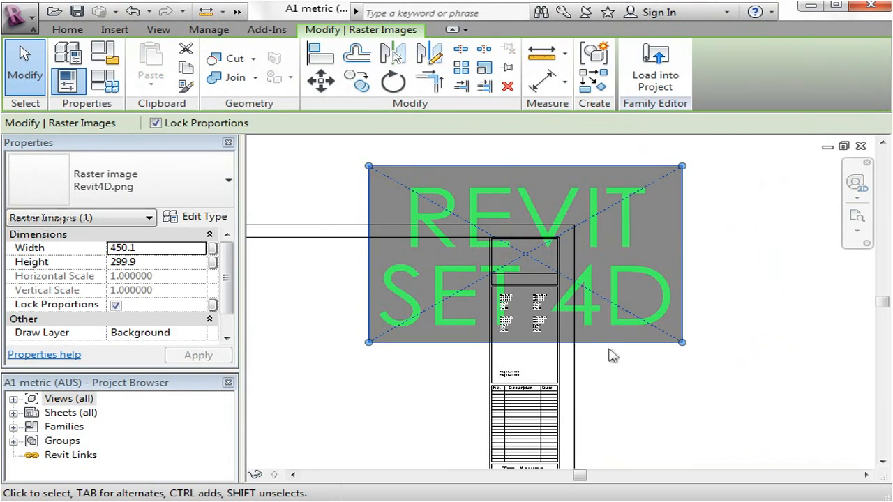
# Scale the Revit4D image down proportionally to about 86.3 by 57.5 and position it inside the title block's upper logo box
pyautogui.moveTo(682, 169); pyautogui.dragTo(553, 240)
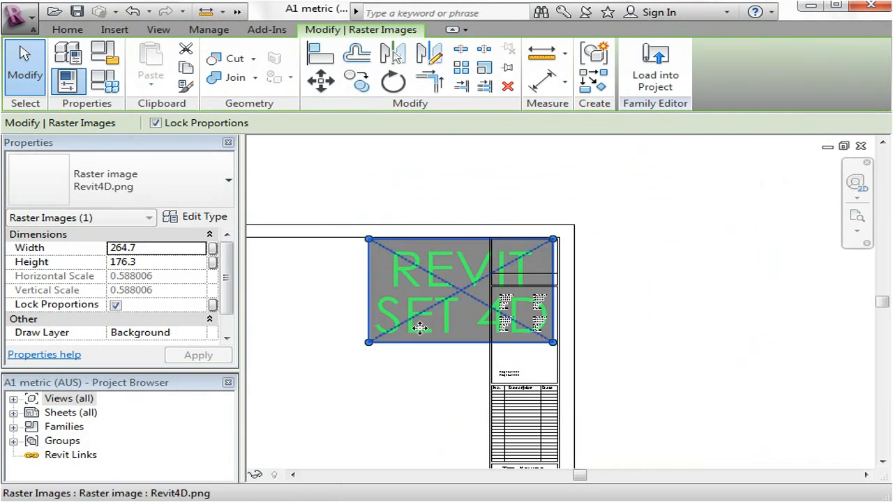
pyautogui.moveTo(369, 342); pyautogui.dragTo(510, 283)
pyautogui.click(732, 284)
pyautogui.scroll(5, 514, 269)
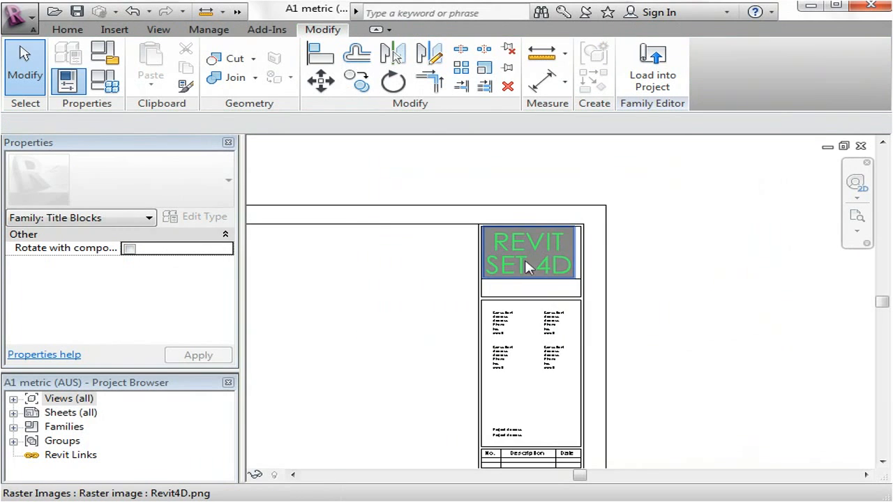
pyautogui.click(548, 243)
pyautogui.moveTo(549, 244)
pyautogui.mouseDown()
pyautogui.moveTo(560, 246)
pyautogui.moveTo(544, 242)
pyautogui.mouseUp()
pyautogui.click(333, 277)
pyautogui.click(522, 259)
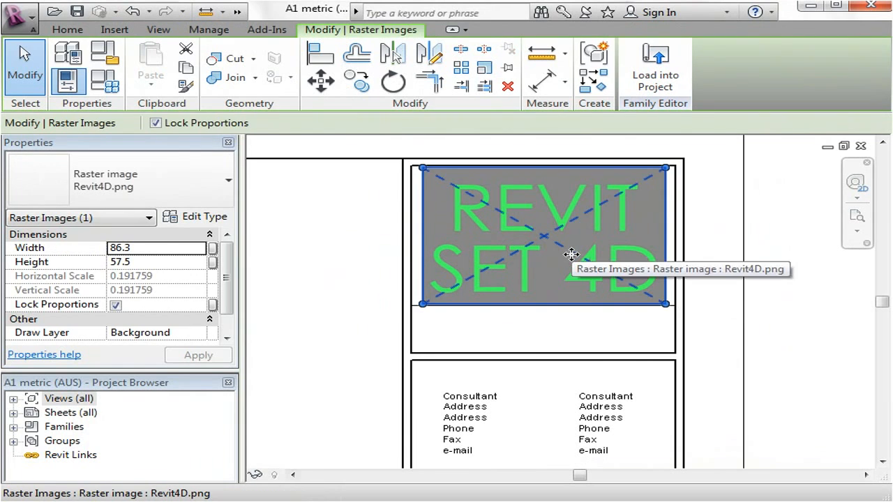
pyautogui.press('Escape')
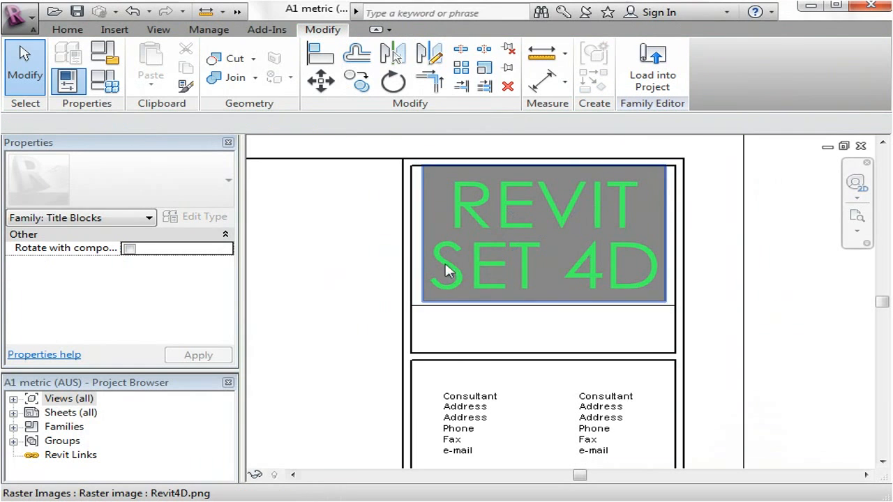
pyautogui.scroll(-2, 528, 245)
pyautogui.moveTo(430, 279); pyautogui.dragTo(403, 300, button='middle')
pyautogui.scroll(-3, 403, 299)
pyautogui.moveTo(618, 345); pyautogui.dragTo(774, 326, button='middle')
pyautogui.scroll(-2, 774, 326)
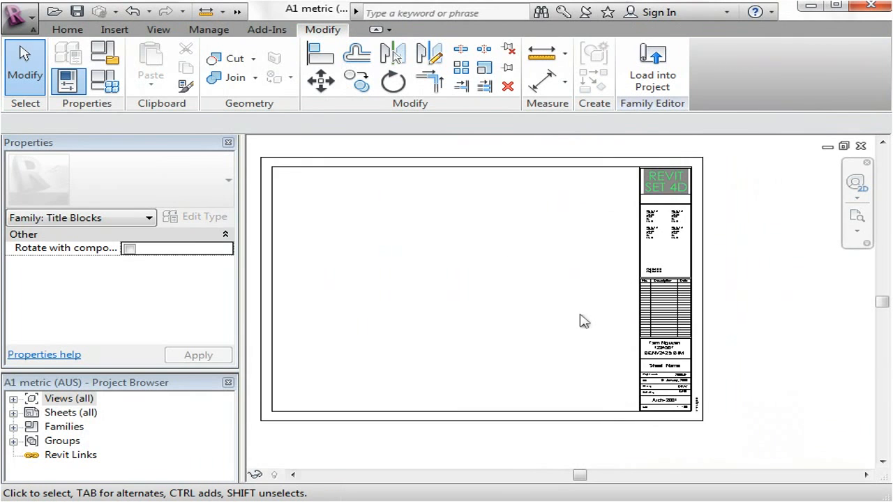
pyautogui.moveTo(582, 318); pyautogui.dragTo(625, 329, button='middle')
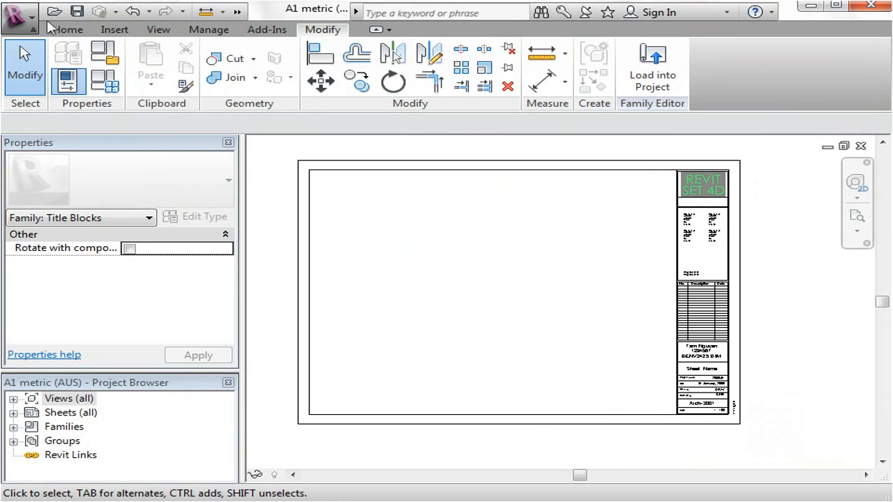
pyautogui.click(15, 15)
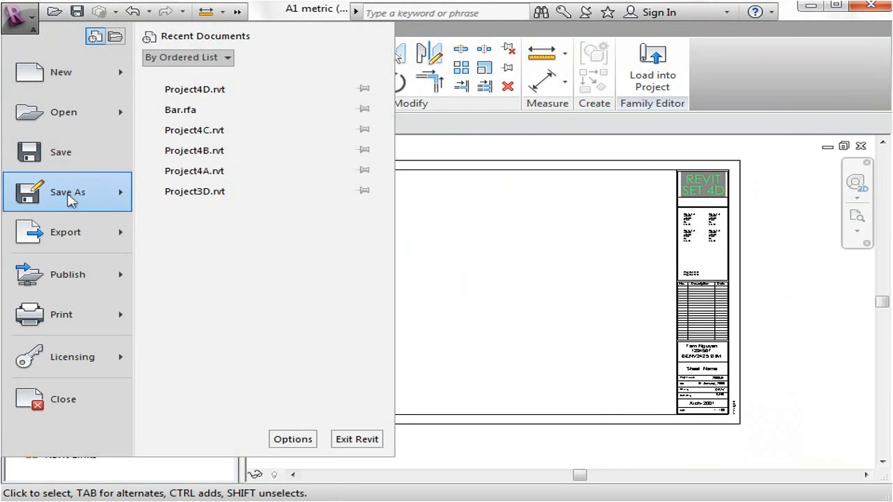
pyautogui.moveTo(71, 200)
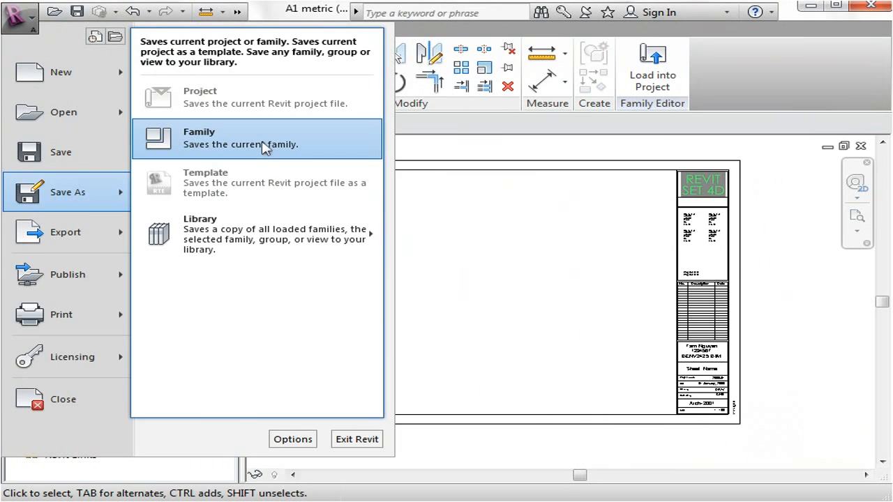
pyautogui.click(461, 262)
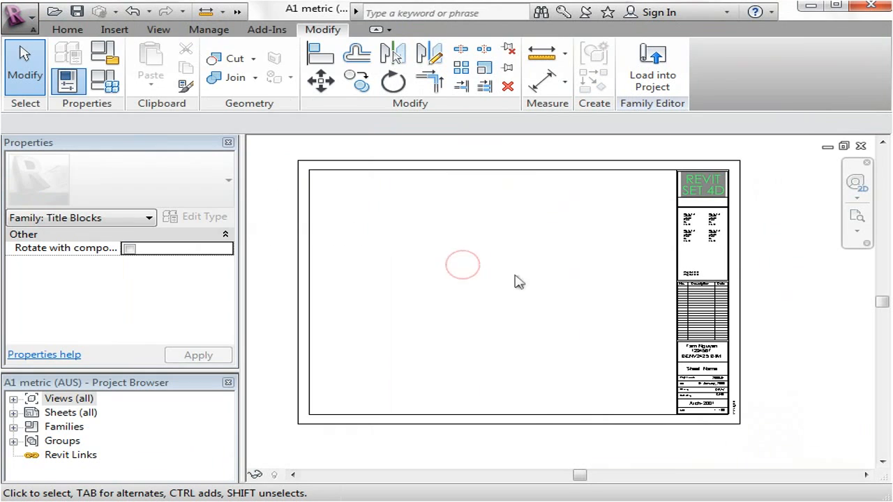
# Load the edited A1 metric (AUS) title block family into Project4D, overwriting the existing version
pyautogui.click(657, 70)
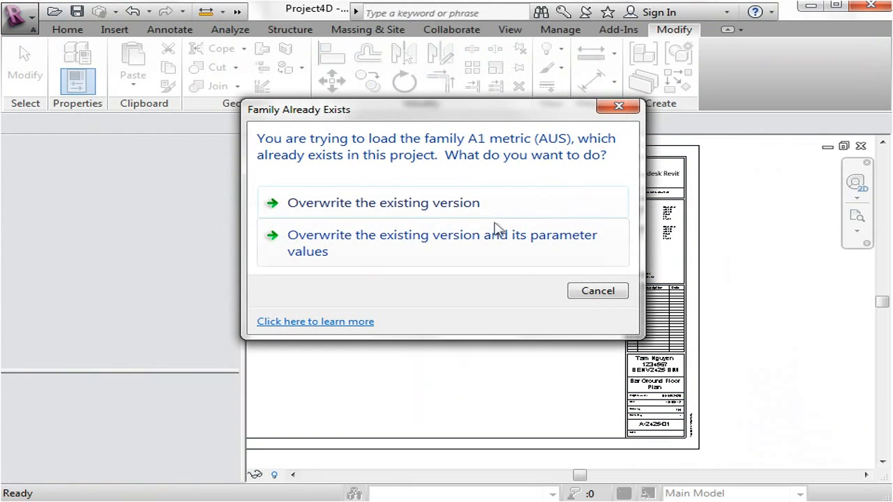
pyautogui.click(424, 207)
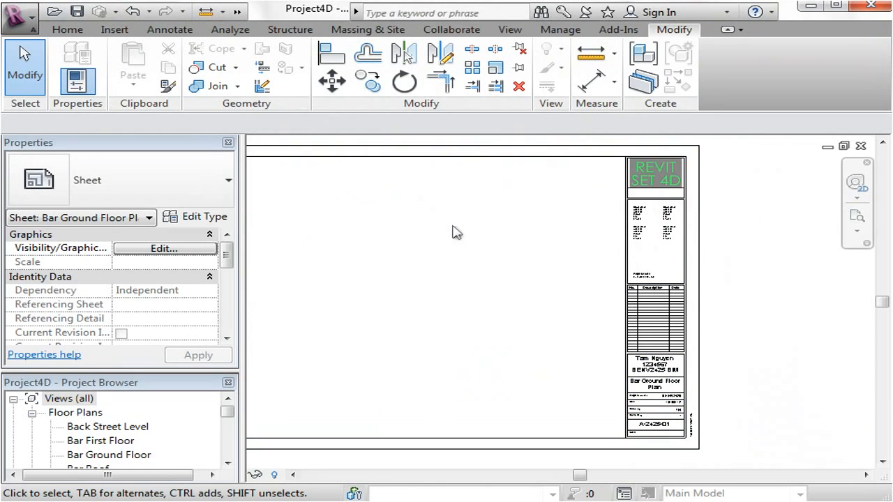
pyautogui.scroll(-2, 451, 297)
pyautogui.moveTo(419, 272); pyautogui.dragTo(424, 303, button='middle')
pyautogui.scroll(1, 385, 305)
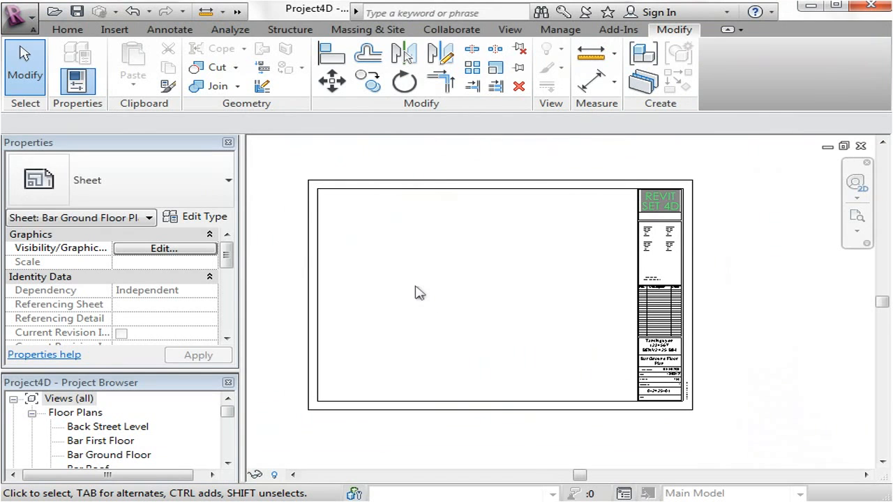
# Examine the updated title block on sheet A-2425-01, including its family type, logo and text fields
pyautogui.click(416, 304)
pyautogui.scroll(1, 402, 287)
pyautogui.moveTo(447, 287)
pyautogui.mouseDown(button='middle')
pyautogui.moveTo(464, 316)
pyautogui.moveTo(458, 299)
pyautogui.mouseUp(button='middle')
pyautogui.scroll(1, 561, 358)
pyautogui.moveTo(562, 358); pyautogui.dragTo(589, 348, button='middle')
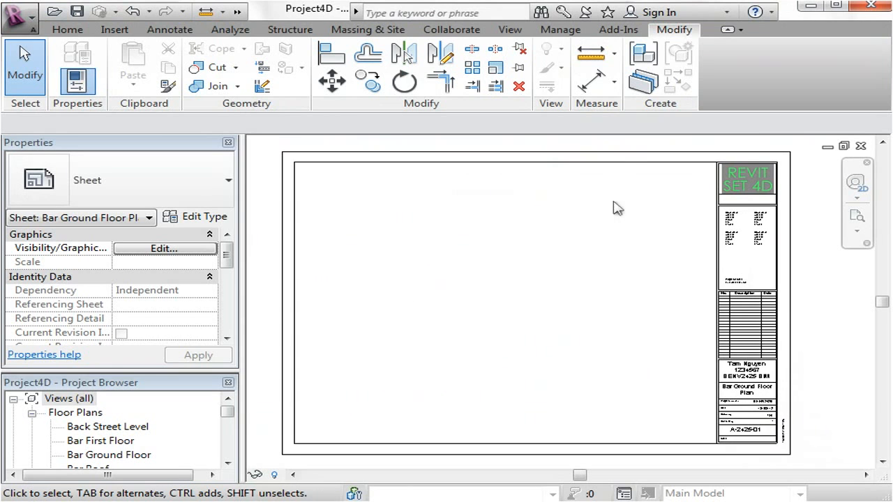
pyautogui.click(623, 163)
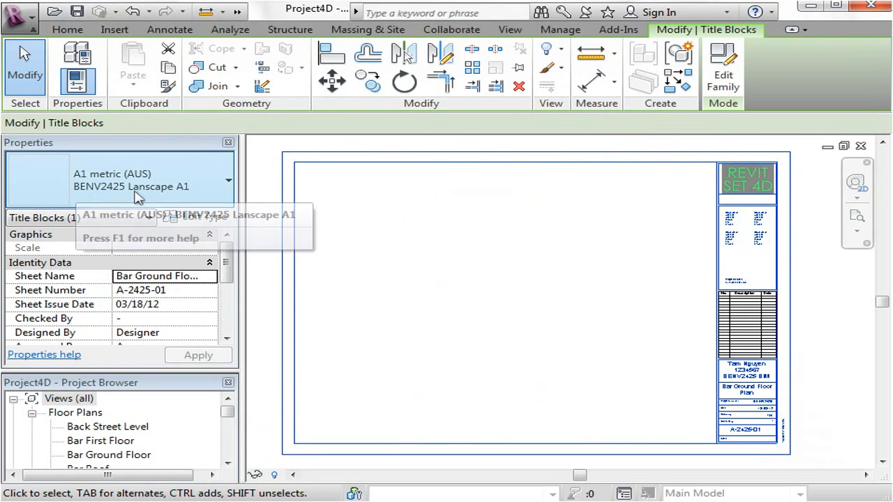
pyautogui.click(569, 268)
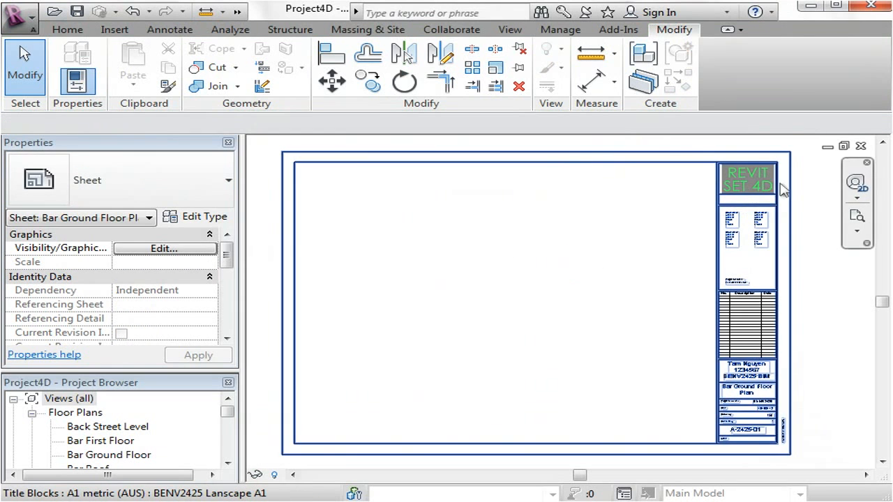
pyautogui.scroll(2, 813, 455)
pyautogui.scroll(3, 802, 439)
pyautogui.moveTo(800, 425); pyautogui.dragTo(719, 279, button='middle')
pyautogui.scroll(-2, 585, 301)
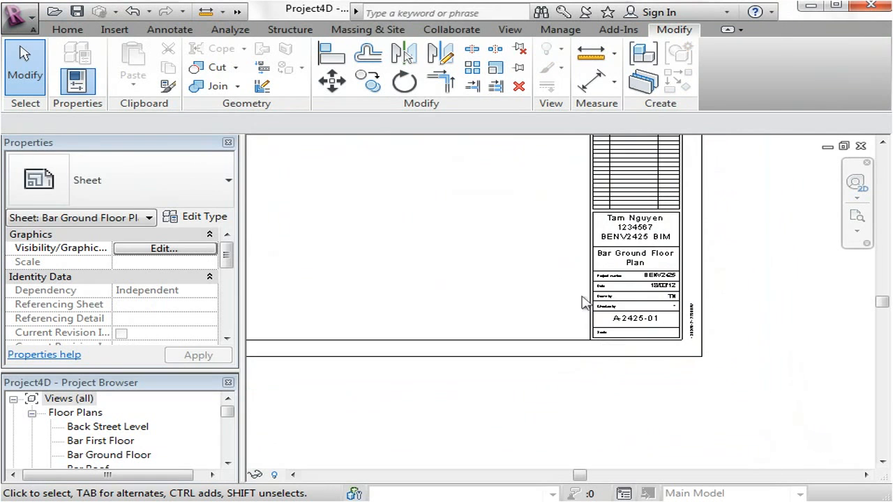
pyautogui.scroll(-3, 429, 289)
pyautogui.moveTo(349, 193); pyautogui.dragTo(507, 299, button='middle')
# Create a new sheet using the A1 metric (AUS) : BENV2425 Lanscape A1 title block
pyautogui.moveTo(228, 412); pyautogui.dragTo(230, 451)
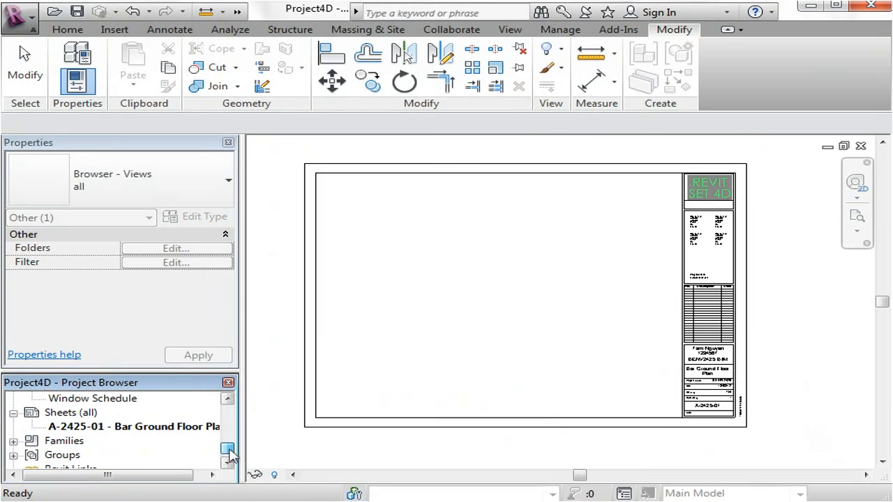
pyautogui.click(93, 414)
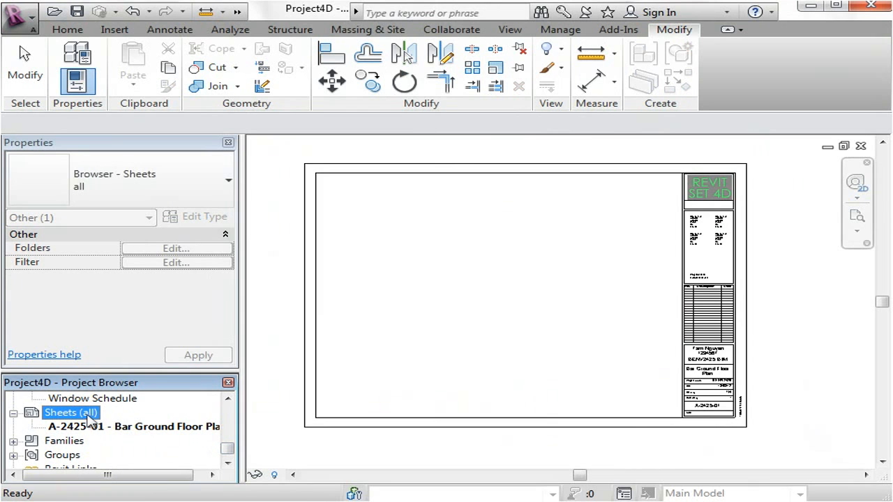
pyautogui.doubleClick(90, 416)
pyautogui.click(13, 428)
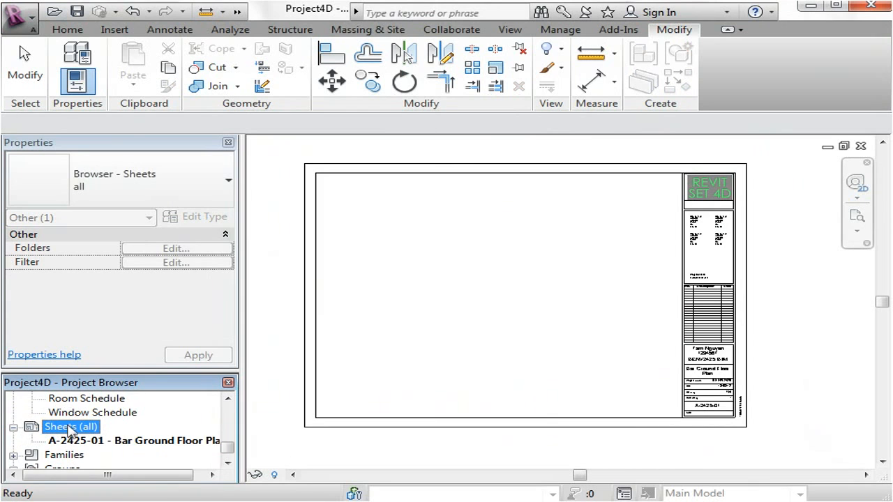
pyautogui.click(516, 29)
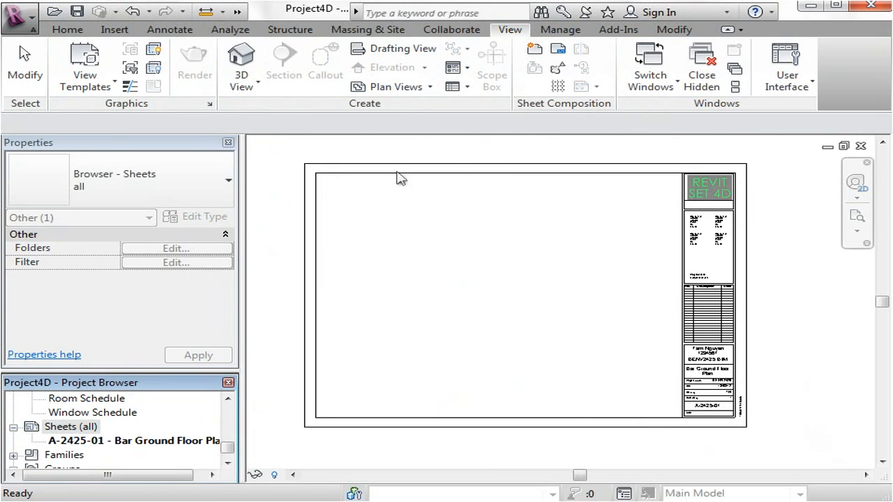
pyautogui.click(534, 49)
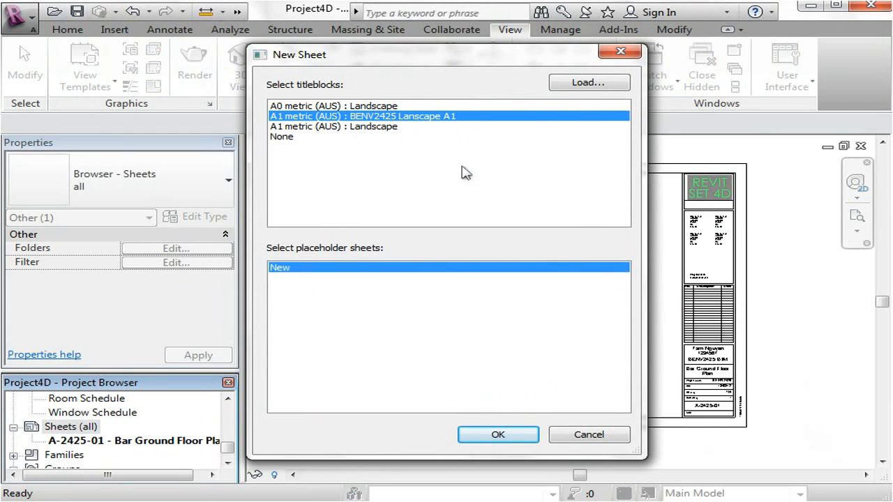
pyautogui.click(528, 439)
# Examine the new sheet's title block, including the client details, sheet name, project number and sheet number
pyautogui.scroll(5, 851, 443)
pyautogui.moveTo(846, 408); pyautogui.dragTo(660, 236, button='middle')
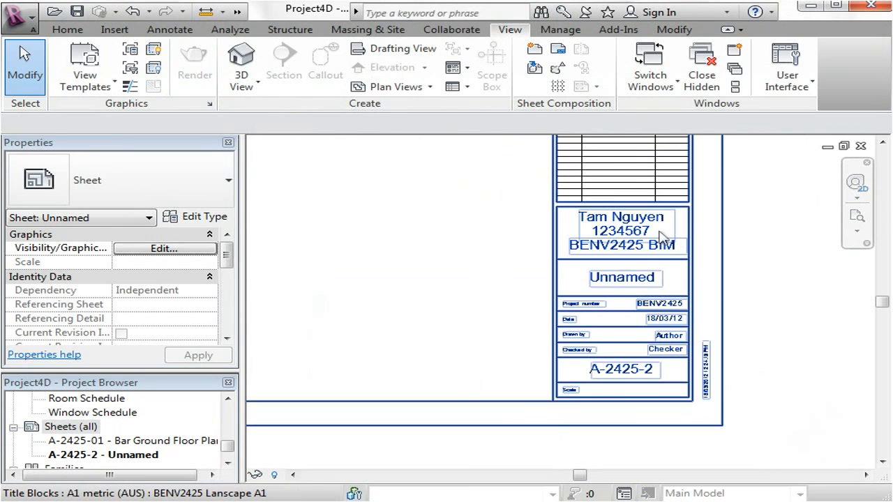
pyautogui.scroll(-3, 759, 273)
pyautogui.moveTo(746, 268); pyautogui.dragTo(769, 371, button='middle')
pyautogui.scroll(-3, 760, 229)
pyautogui.scroll(3, 798, 431)
pyautogui.moveTo(792, 439); pyautogui.dragTo(823, 288, button='middle')
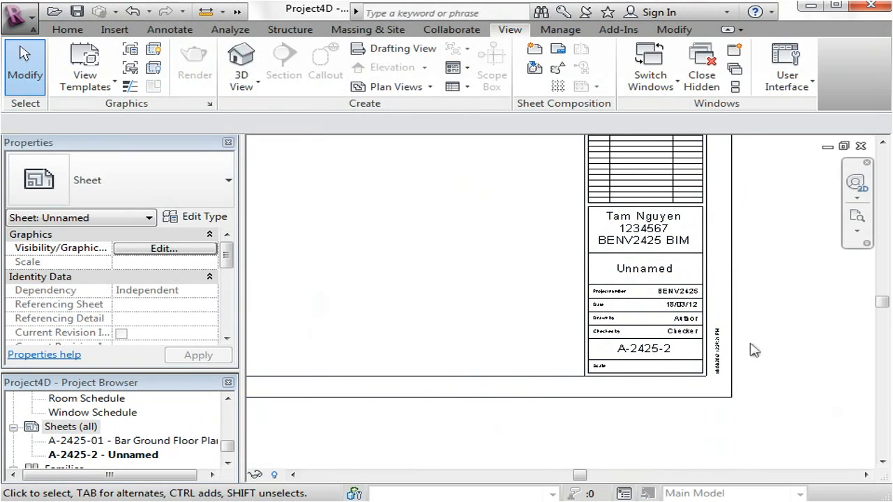
# Set the new sheet's name to "Bar First Floor Plan" in its title block
pyautogui.scroll(1, 779, 365)
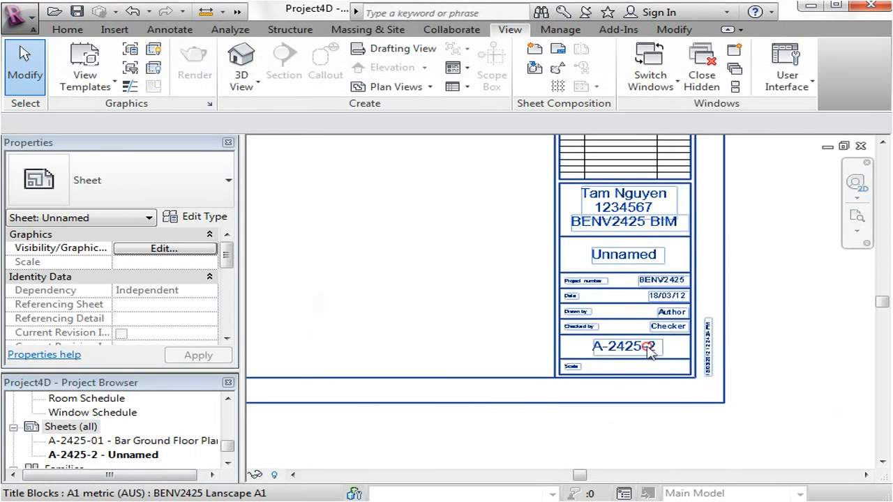
pyautogui.click(680, 364)
pyautogui.click(652, 255)
pyautogui.write('Bar First')
pyautogui.write(' Floor Plan')
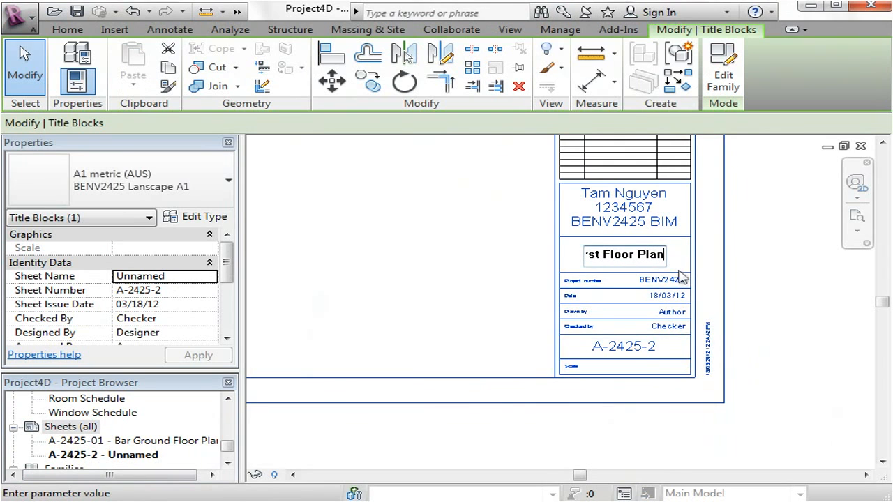
pyautogui.click(777, 325)
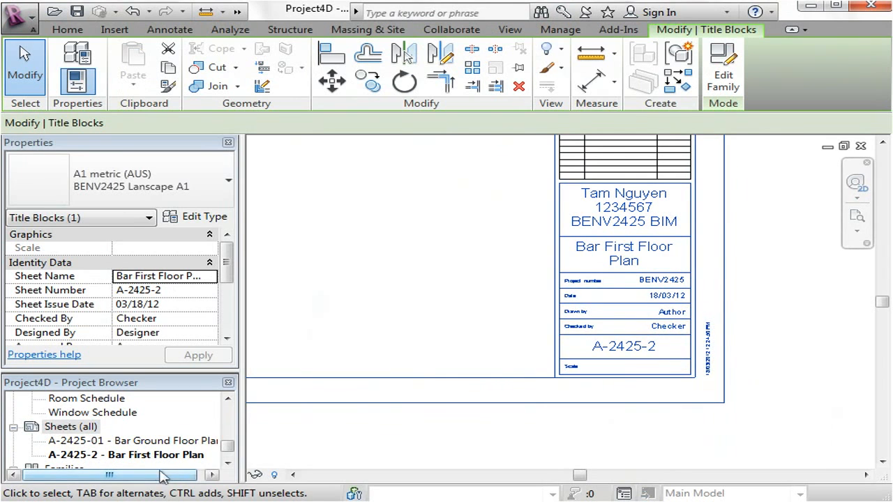
pyautogui.click(394, 289)
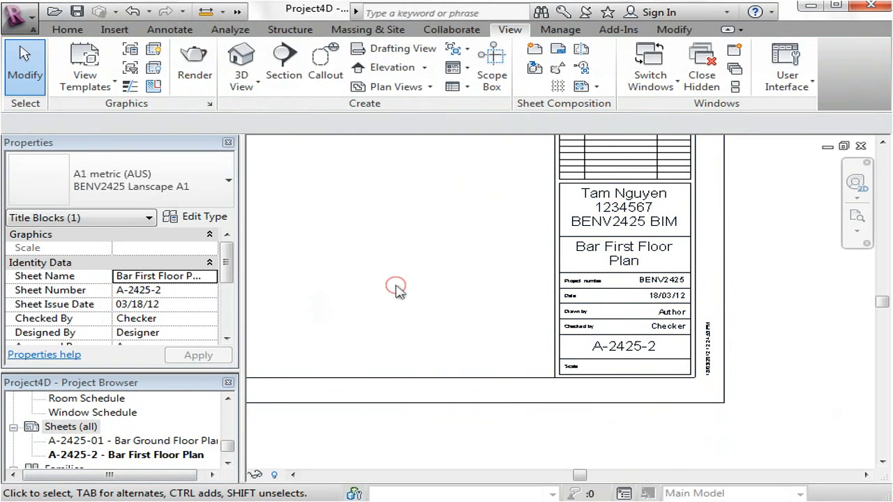
# Create another sheet using the A1 metric (AUS) : BENV2425 Lanscape A1 title block
pyautogui.scroll(-4, 470, 291)
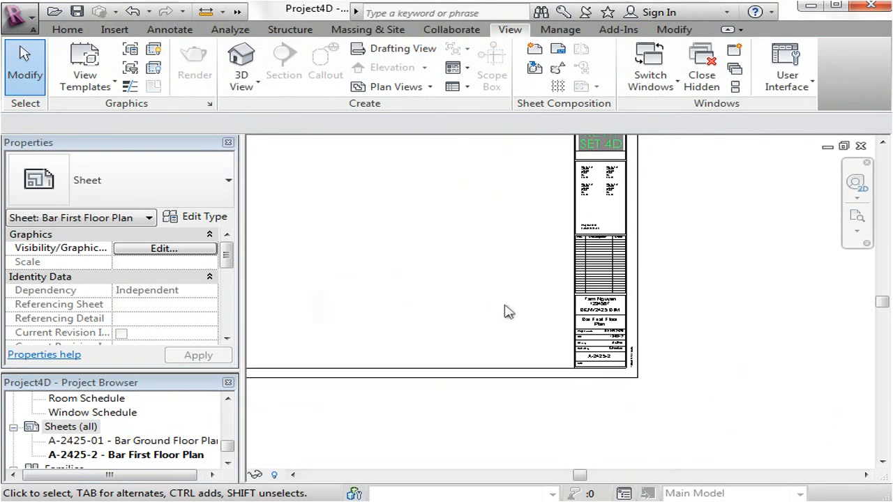
pyautogui.moveTo(411, 264); pyautogui.dragTo(558, 319, button='middle')
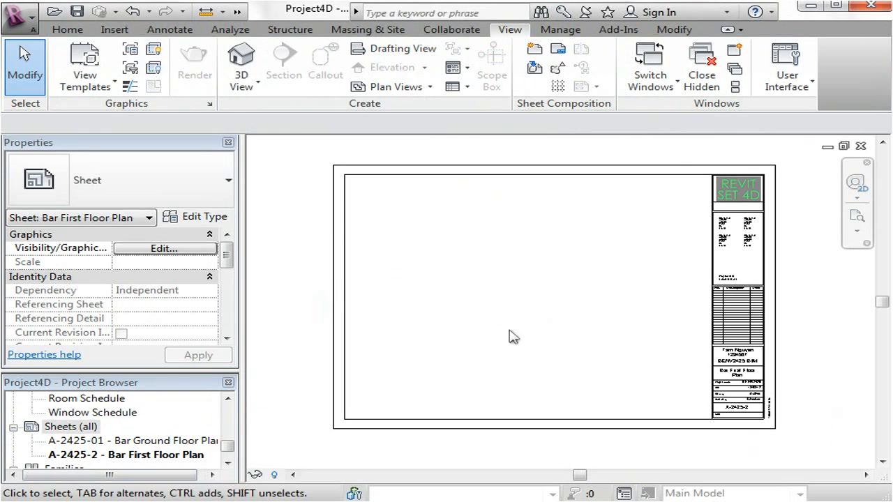
pyautogui.click(227, 463)
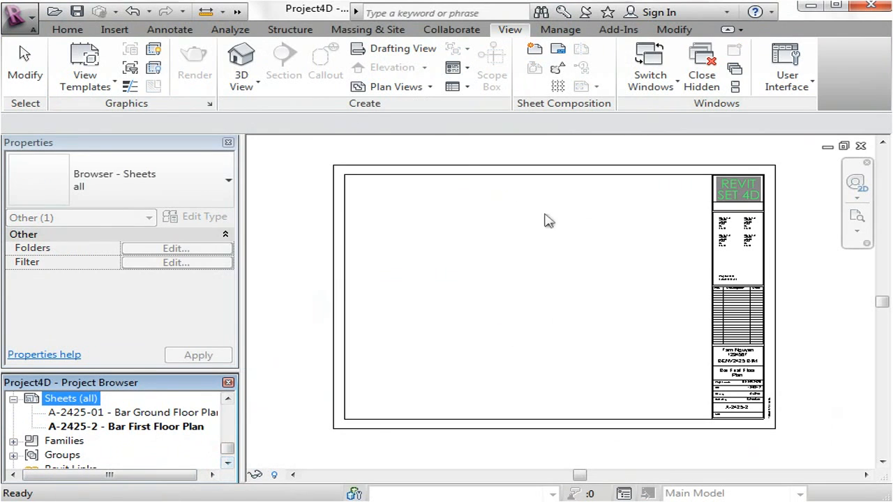
pyautogui.click(566, 288)
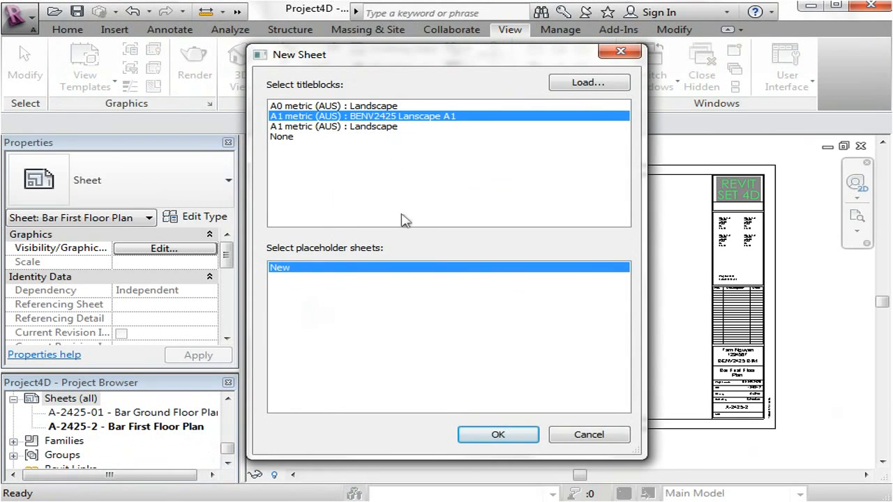
pyautogui.click(512, 434)
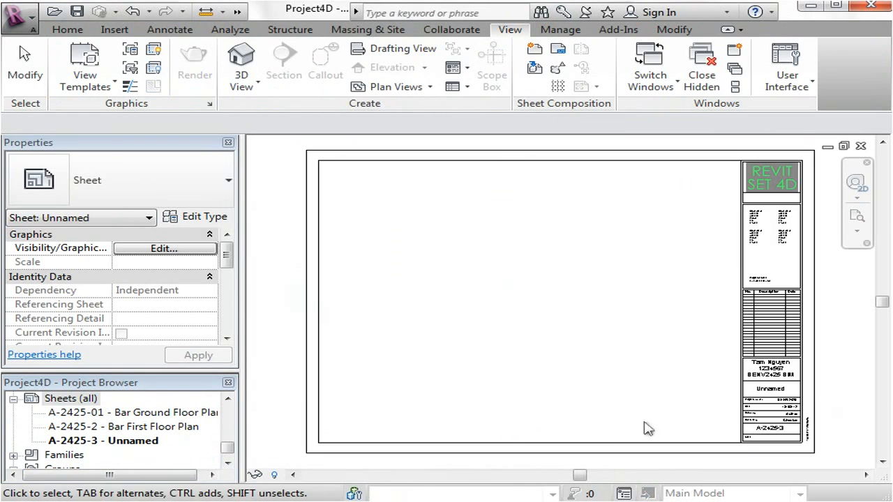
# Set the new sheet's name to "Bar Cross Section" in its title block
pyautogui.scroll(5, 737, 407)
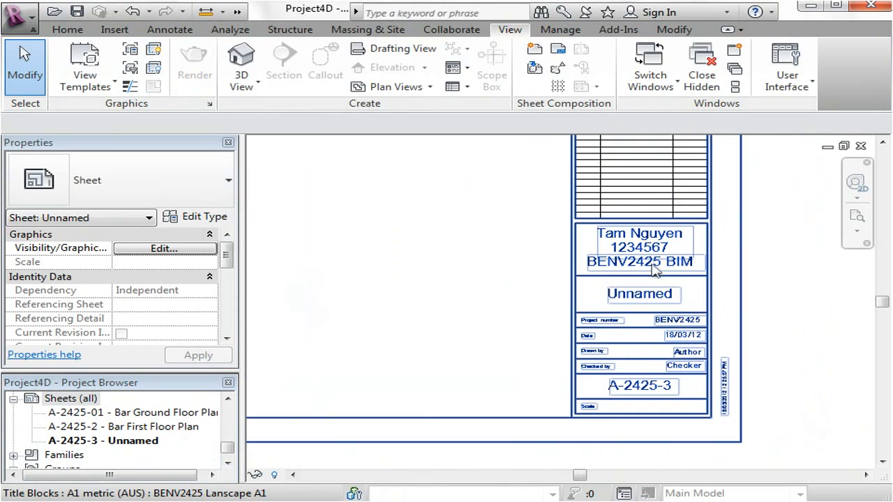
pyautogui.click(660, 301)
pyautogui.click(668, 294)
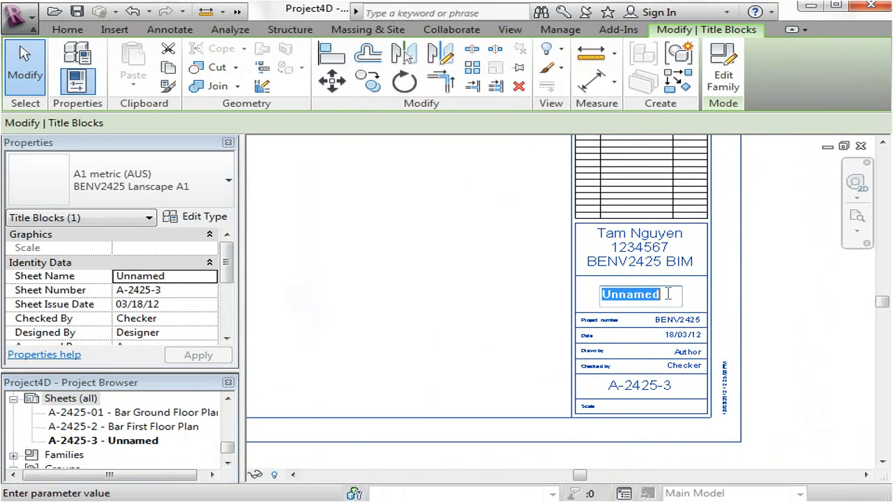
pyautogui.write('Section')
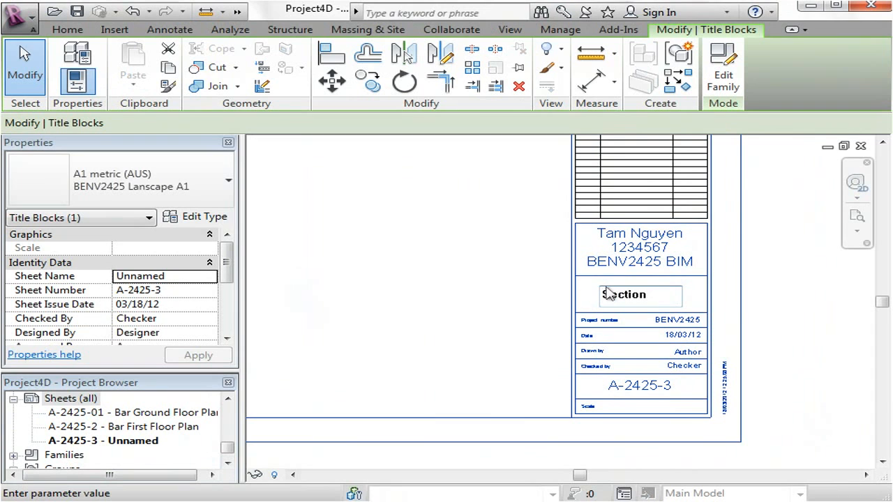
pyautogui.write('Bar Cross Se')
pyautogui.click(828, 342)
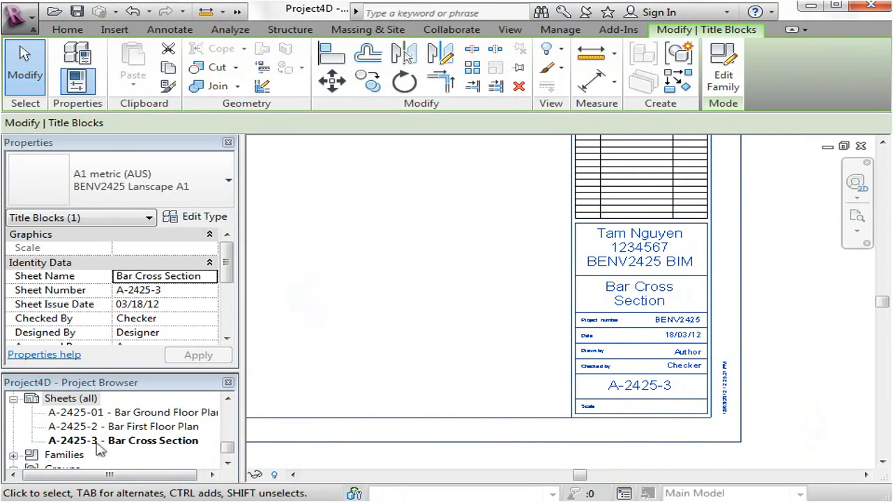
# Check the numbering format on the Bar Ground Floor Plan sheet and try to renumber the Bar First Floor Plan sheet as A-2425-02
pyautogui.click(94, 413)
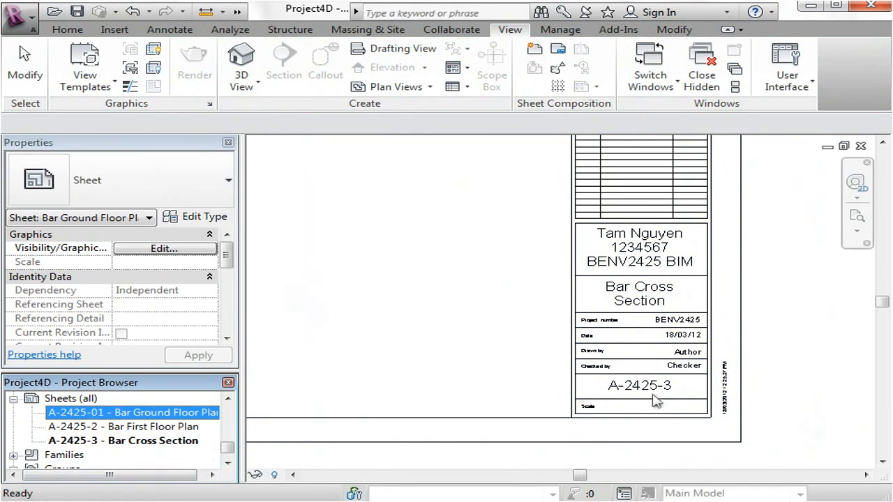
pyautogui.doubleClick(119, 414)
pyautogui.click(735, 413)
pyautogui.click(764, 420)
pyautogui.scroll(5, 736, 439)
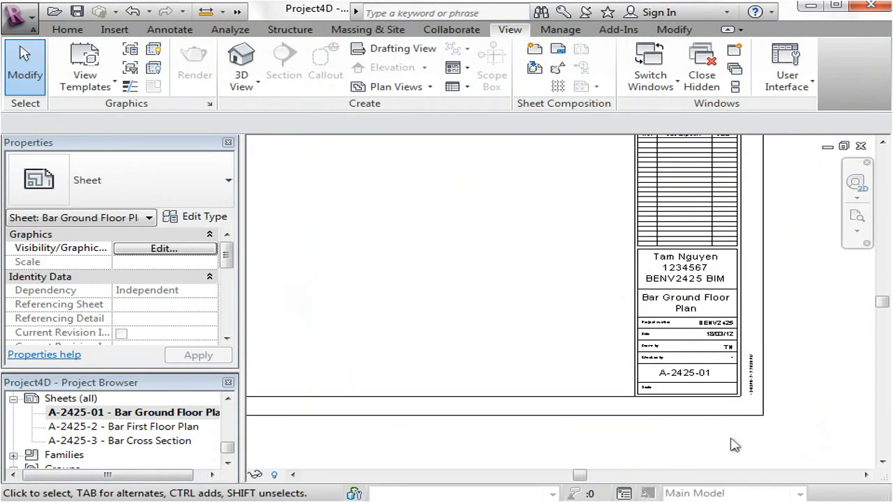
pyautogui.doubleClick(102, 427)
pyautogui.scroll(5, 767, 433)
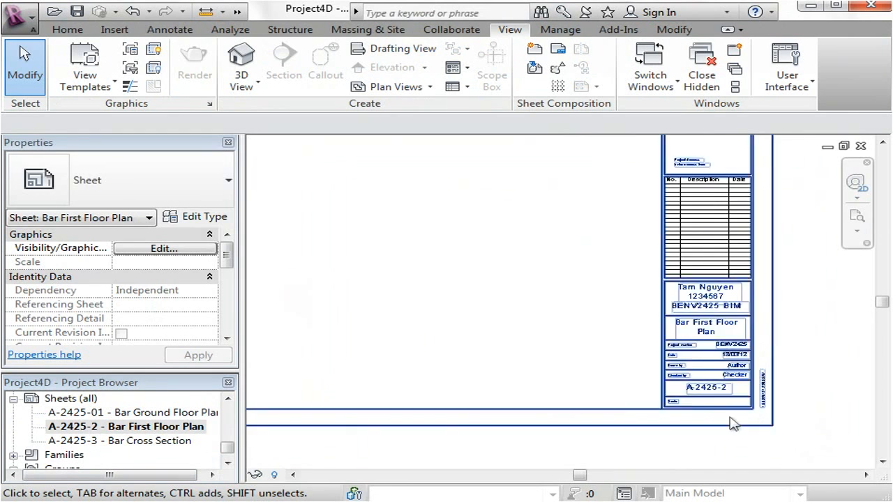
pyautogui.doubleClick(719, 356)
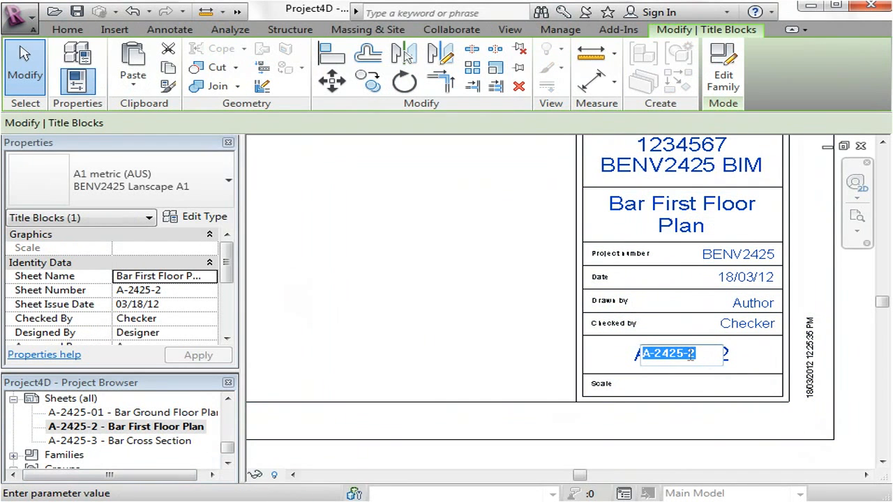
pyautogui.click(690, 355)
pyautogui.write('0')
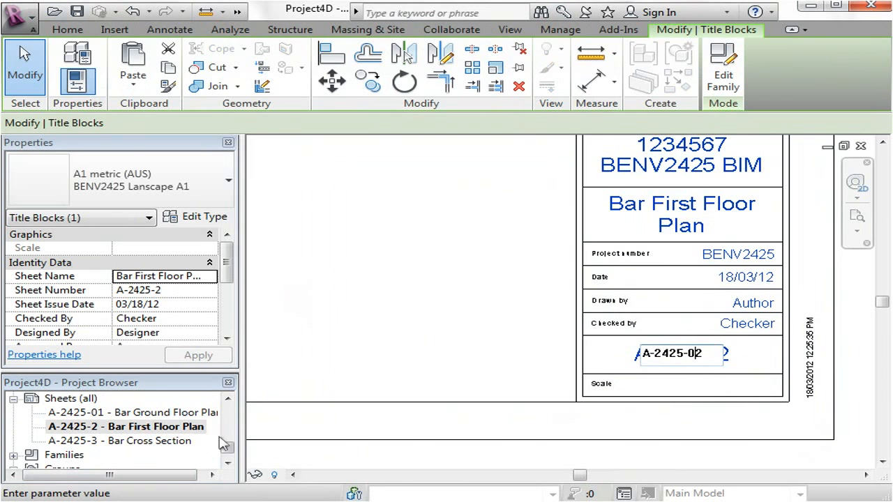
# Set the Bar Cross Section sheet's number to A-2425-03 in its title block
pyautogui.doubleClick(77, 441)
pyautogui.click(651, 392)
pyautogui.click(675, 393)
pyautogui.click(647, 390)
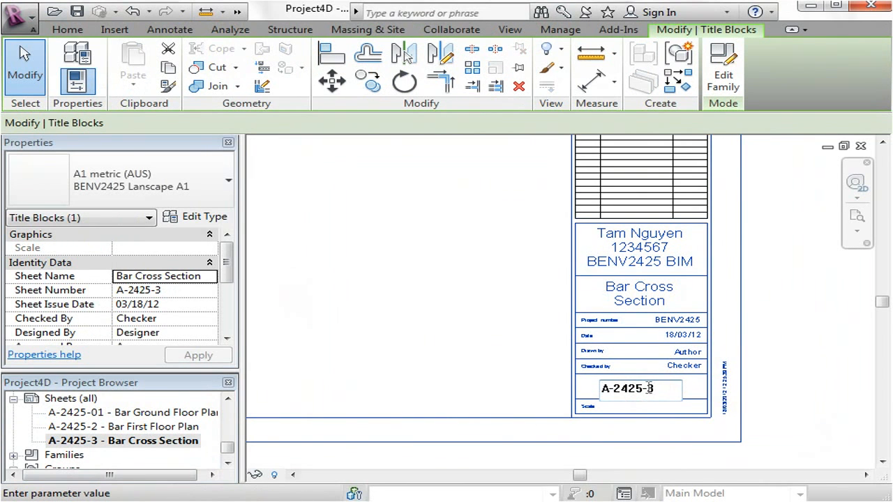
pyautogui.write('0')
pyautogui.click(780, 391)
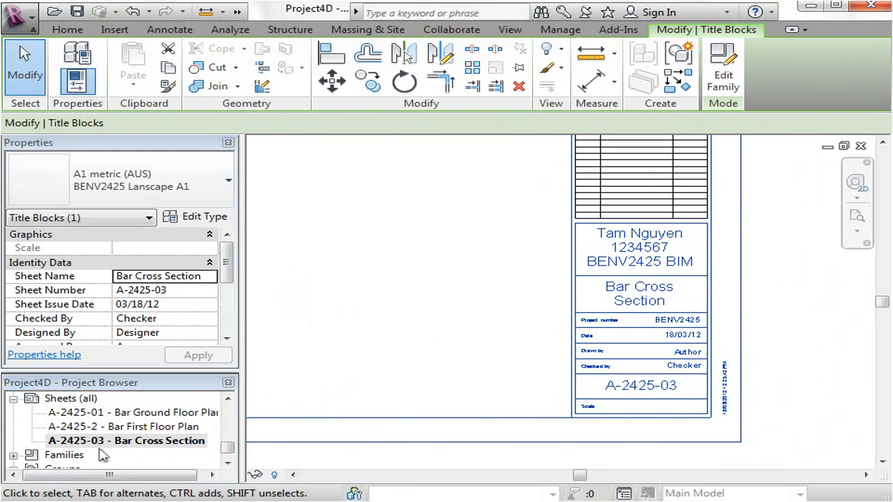
# Set the Bar First Floor Plan sheet's number to A-2425-02 in its title block
pyautogui.doubleClick(130, 427)
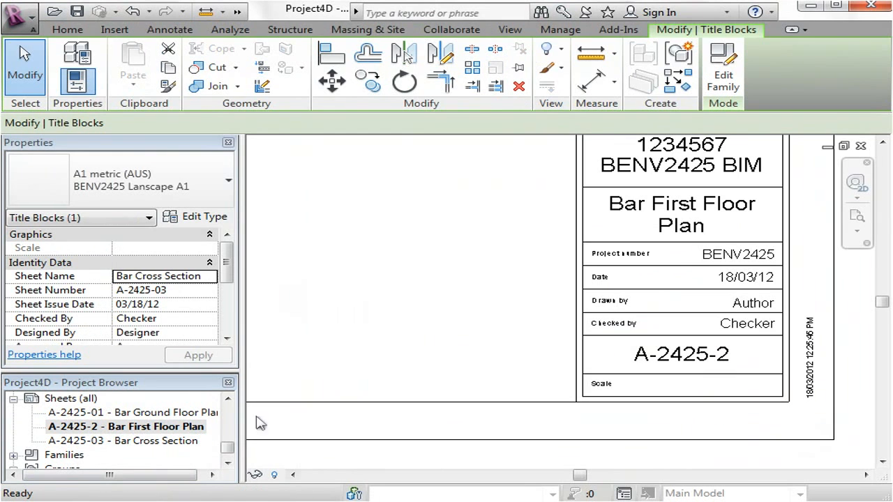
pyautogui.click(739, 357)
pyautogui.click(725, 355)
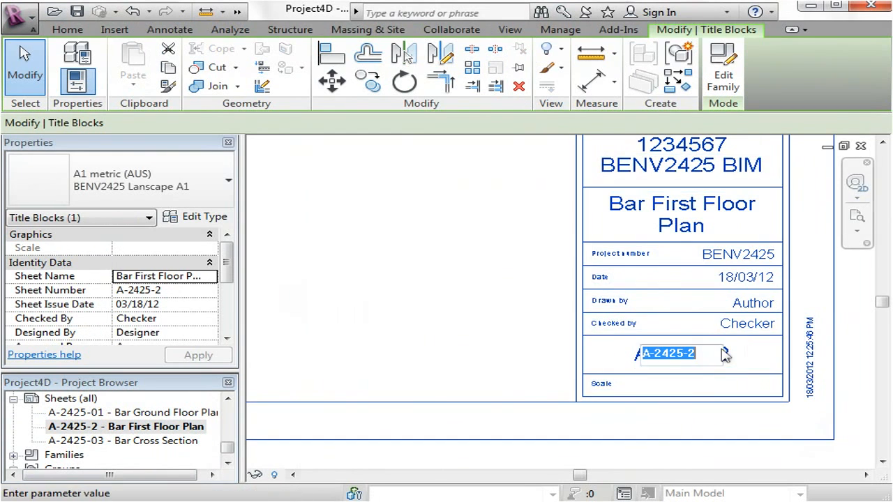
pyautogui.click(687, 355)
pyautogui.write('0')
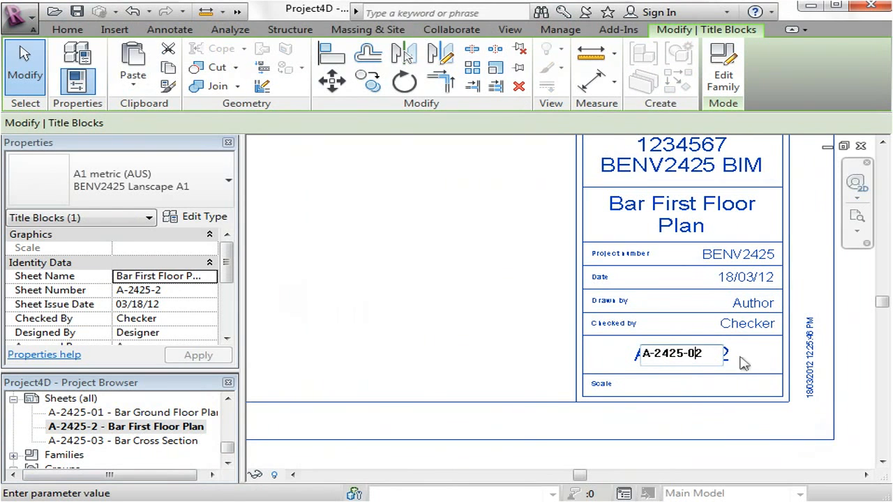
pyautogui.press('Return')
pyautogui.click(439, 357)
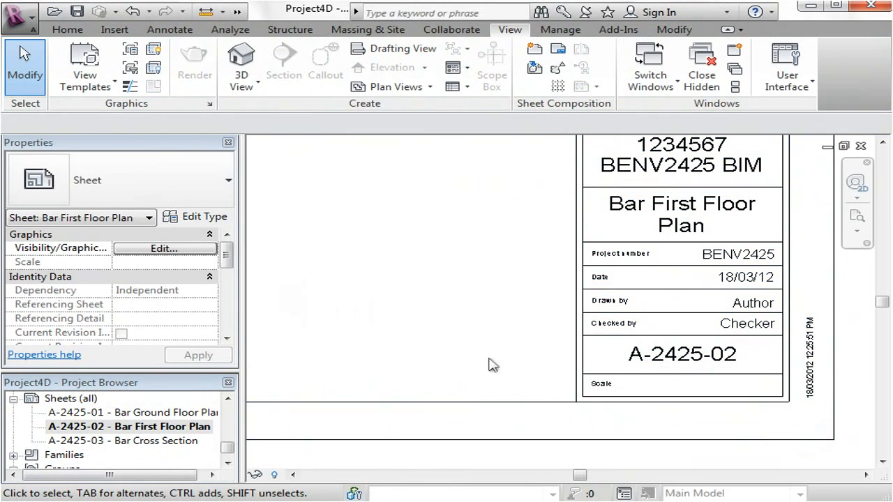
# Examine the title blocks of the Bar First Floor Plan, Bar Ground Floor Plan and Bar Cross Section sheets, comparing their names and numbers
pyautogui.scroll(-6, 533, 370)
pyautogui.moveTo(440, 304); pyautogui.dragTo(541, 345, button='middle')
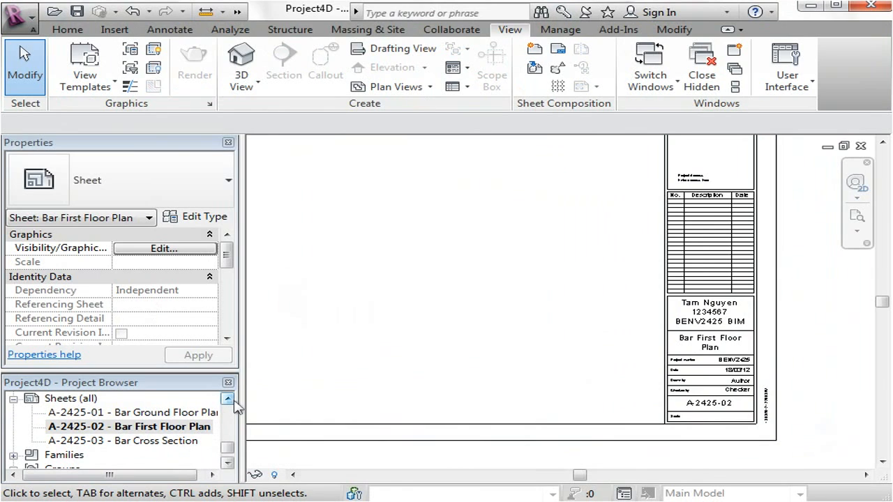
pyautogui.doubleClick(174, 416)
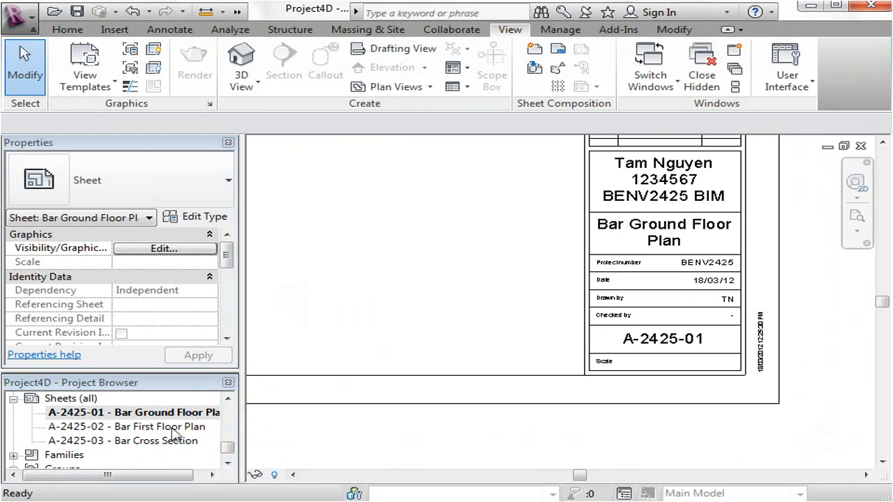
pyautogui.click(127, 414)
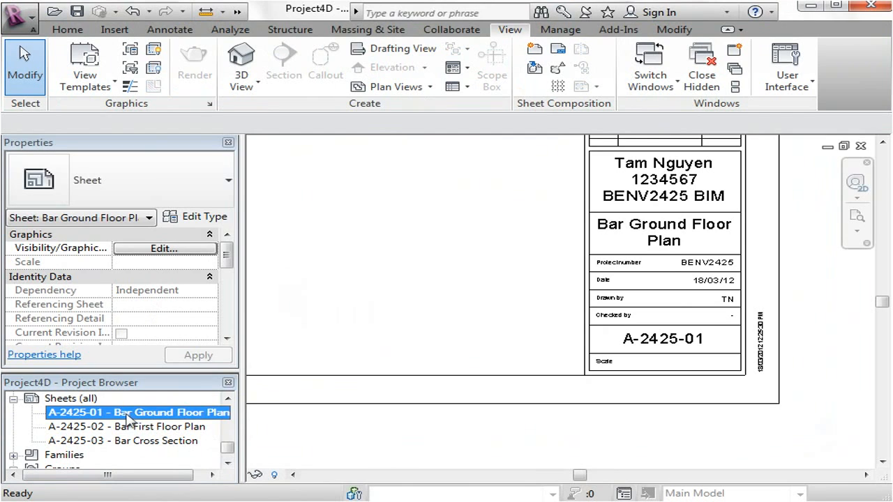
pyautogui.doubleClick(154, 426)
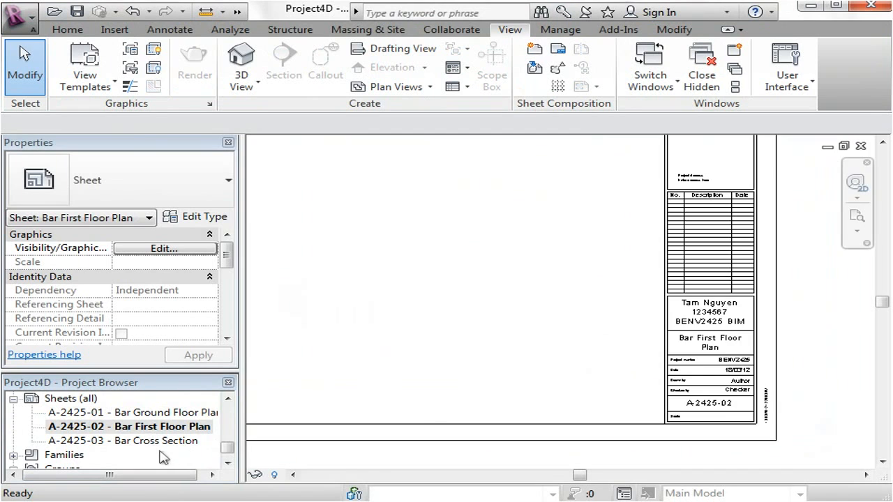
pyautogui.doubleClick(160, 442)
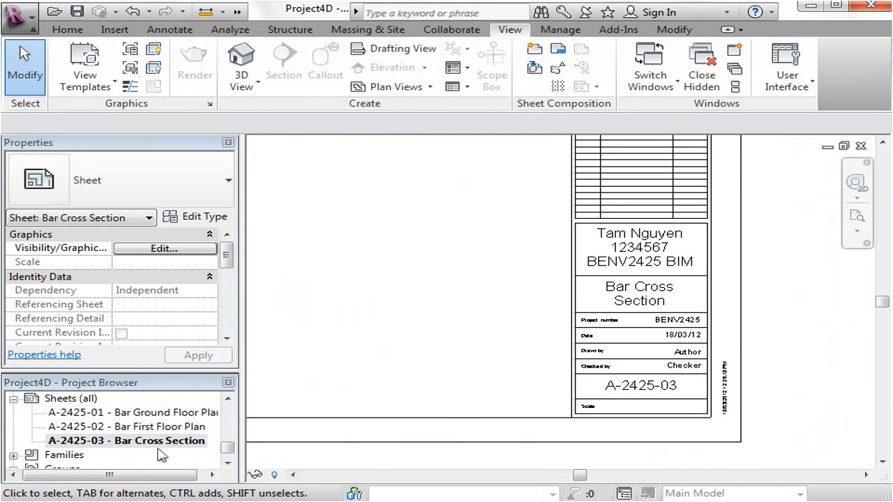
pyautogui.click(229, 450)
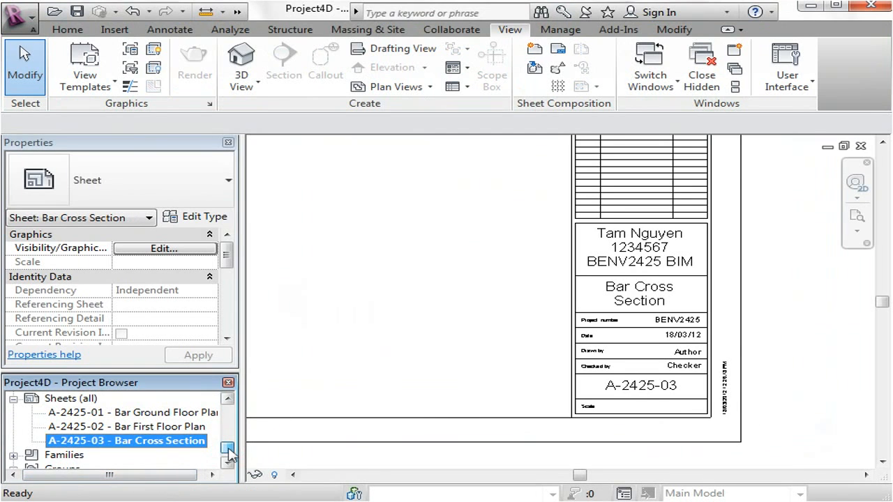
pyautogui.moveTo(228, 449); pyautogui.dragTo(229, 453)
pyautogui.click(226, 400)
pyautogui.click(226, 400)
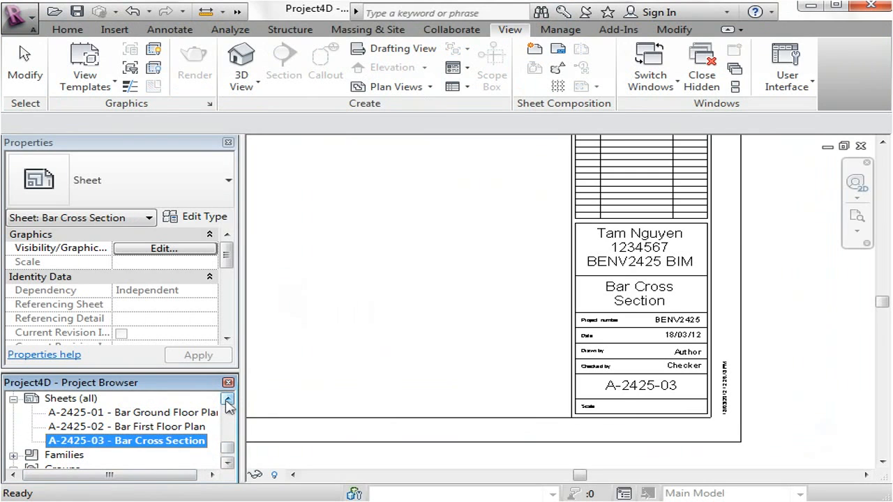
pyautogui.click(320, 399)
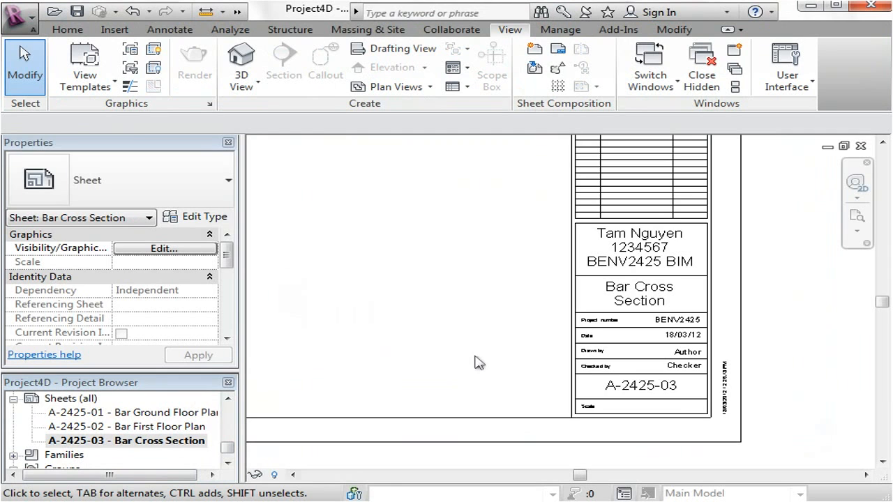
pyautogui.scroll(-2, 413, 275)
pyautogui.moveTo(417, 208); pyautogui.dragTo(604, 299, button='middle')
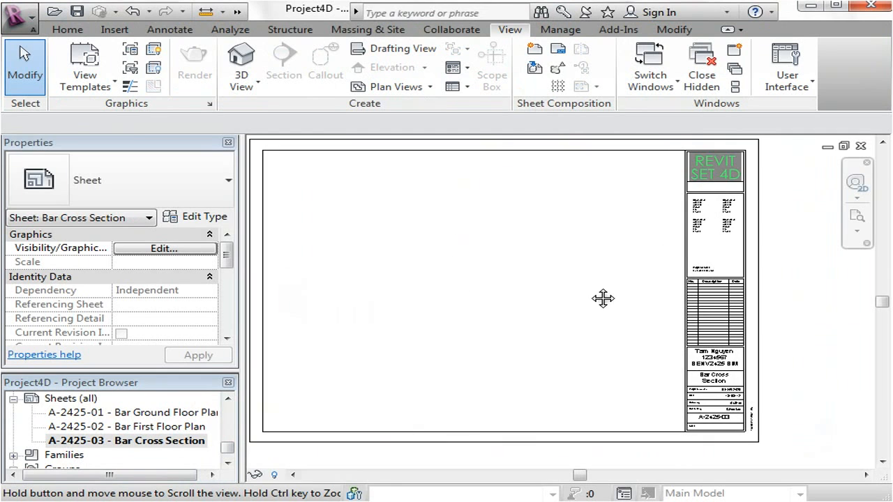
# Open the A-2425-01 Bar Ground Floor Plan sheet and bring the whole sheet into view
pyautogui.doubleClick(132, 426)
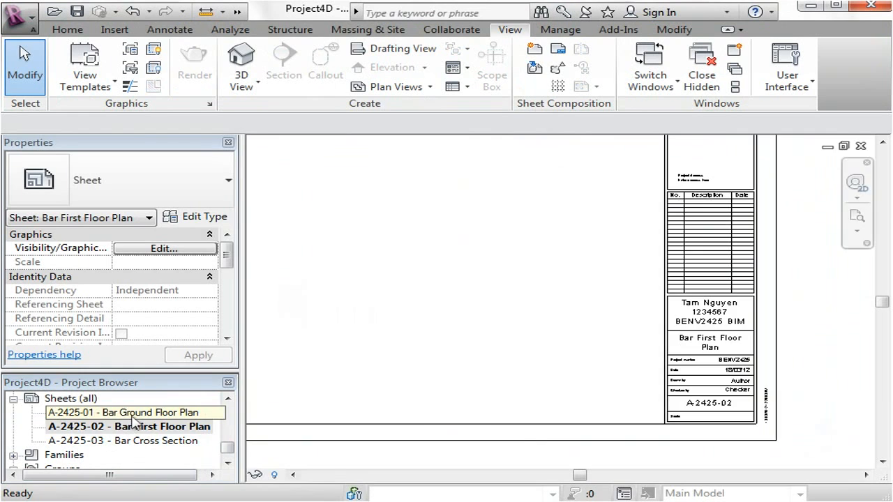
pyautogui.doubleClick(132, 417)
pyautogui.scroll(-3, 616, 339)
pyautogui.moveTo(495, 284); pyautogui.dragTo(517, 325, button='middle')
pyautogui.scroll(2, 520, 323)
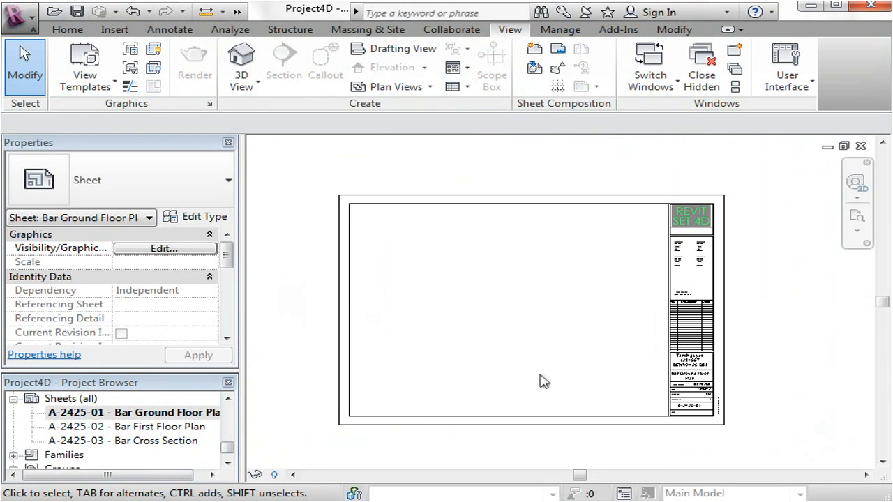
pyautogui.scroll(1, 534, 331)
pyautogui.moveTo(550, 365); pyautogui.dragTo(562, 360, button='middle')
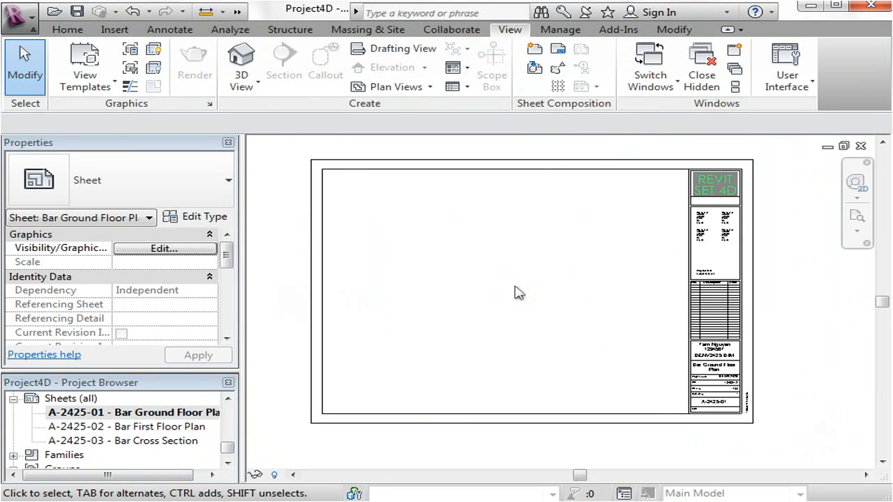
pyautogui.click(94, 417)
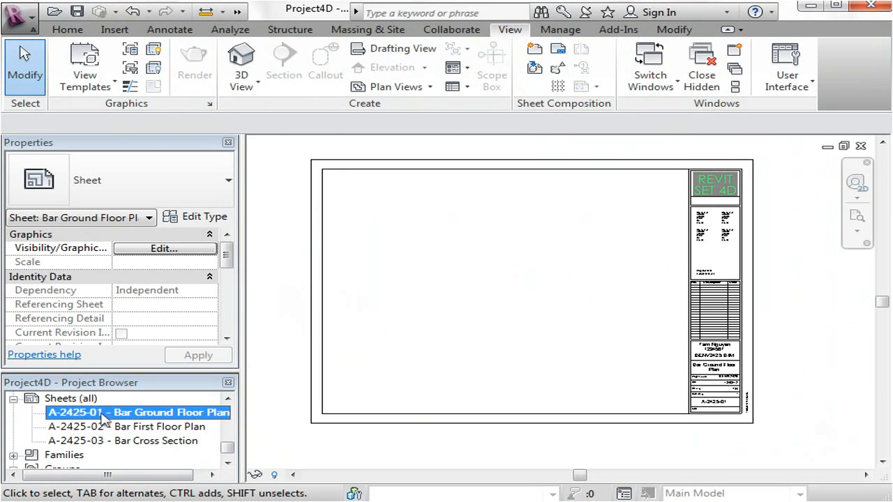
pyautogui.doubleClick(103, 414)
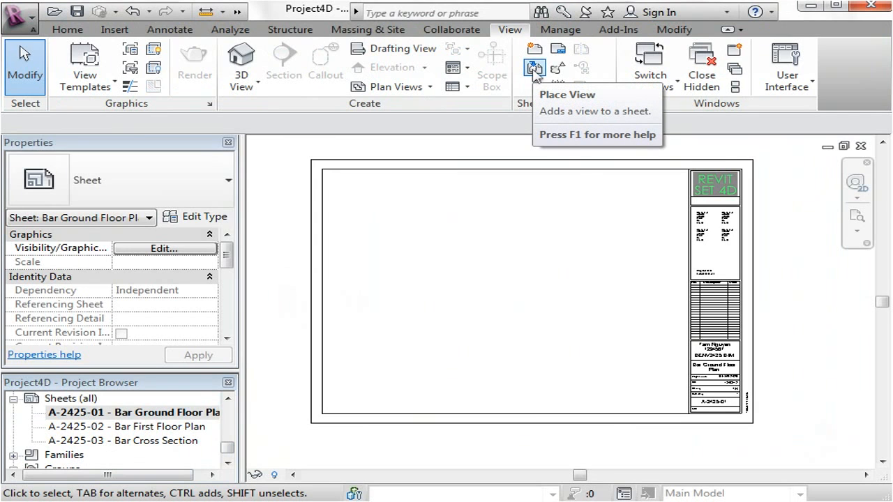
# Save the project and place the Floor Plan: Bar Ground Floor view on the A-2425-01 sheet
pyautogui.click(535, 69)
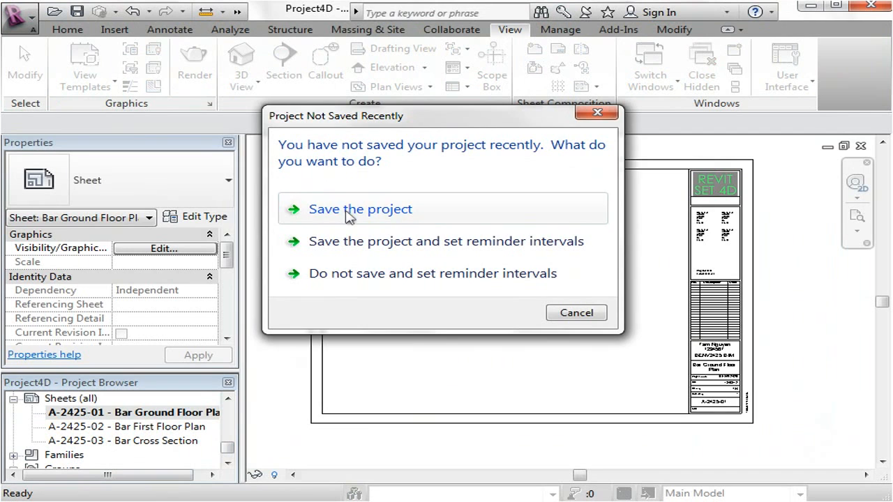
pyautogui.click(349, 213)
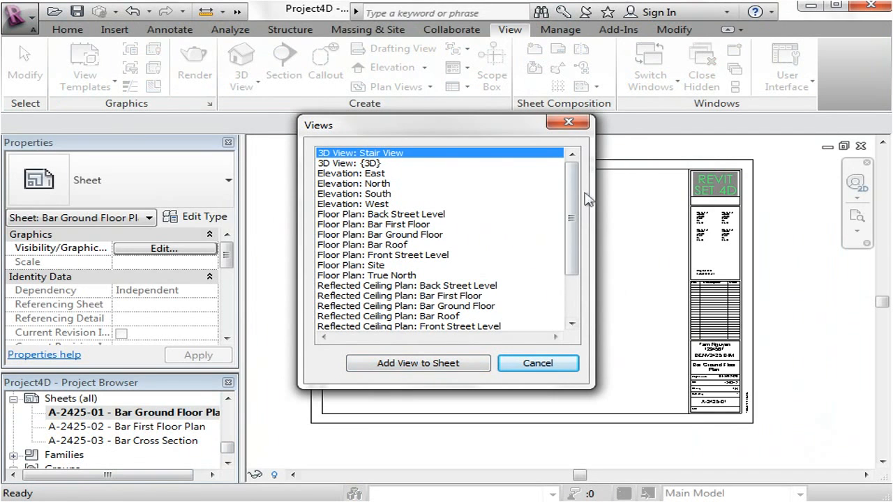
pyautogui.moveTo(573, 195); pyautogui.dragTo(538, 195)
pyautogui.click(426, 224)
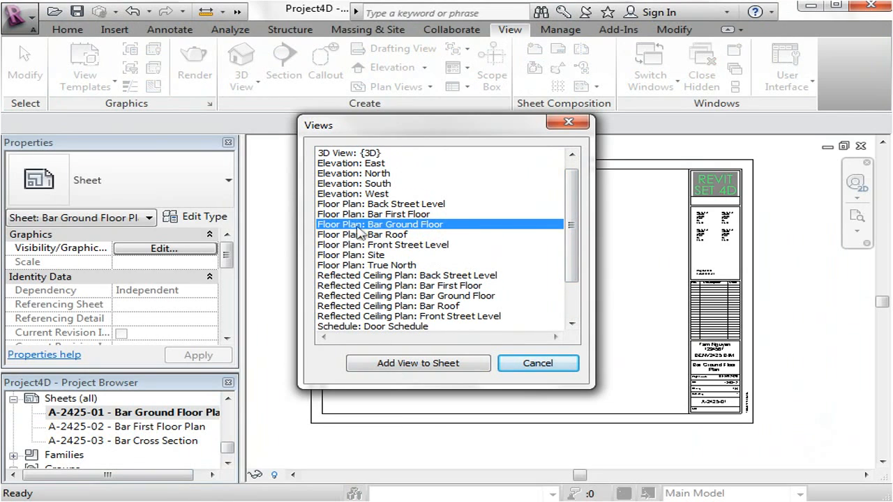
pyautogui.click(420, 364)
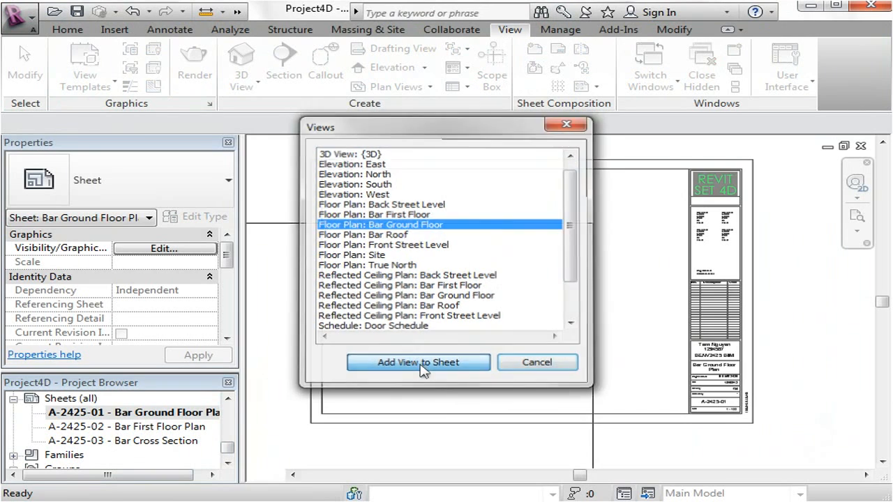
pyautogui.moveTo(521, 273); pyautogui.dragTo(526, 291, button='middle')
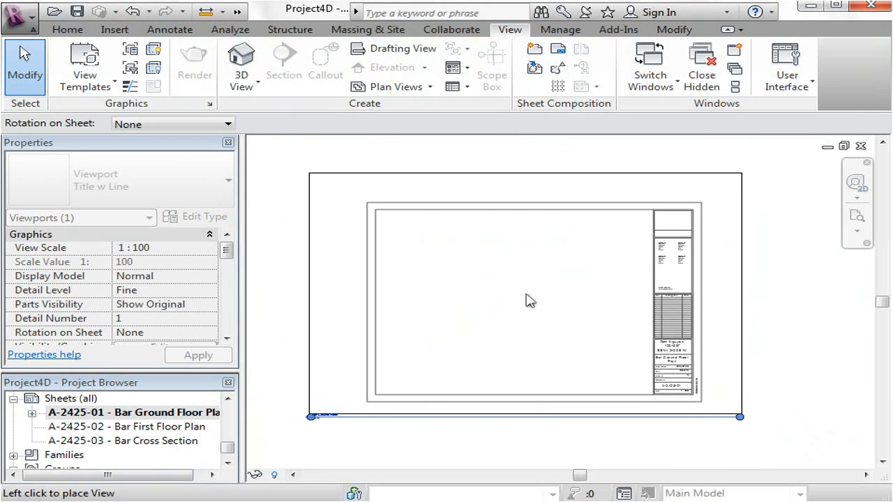
pyautogui.click(527, 299)
pyautogui.click(544, 452)
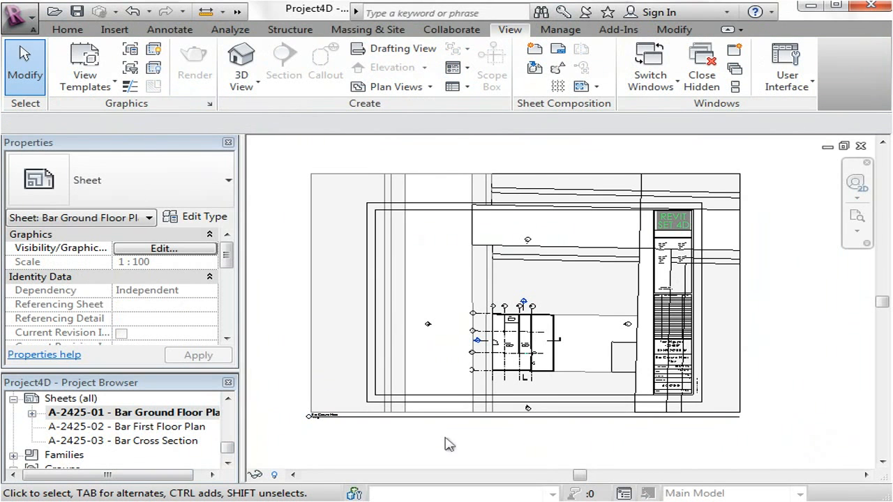
pyautogui.scroll(5, 520, 359)
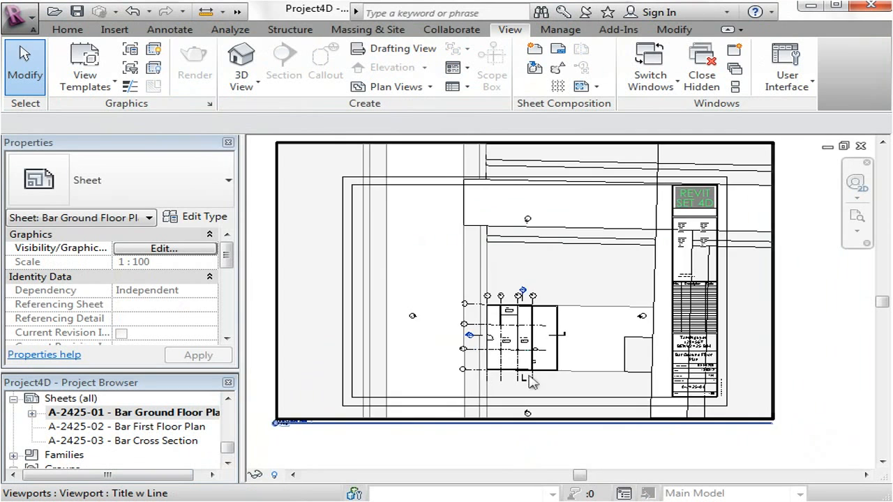
pyautogui.scroll(-5, 533, 282)
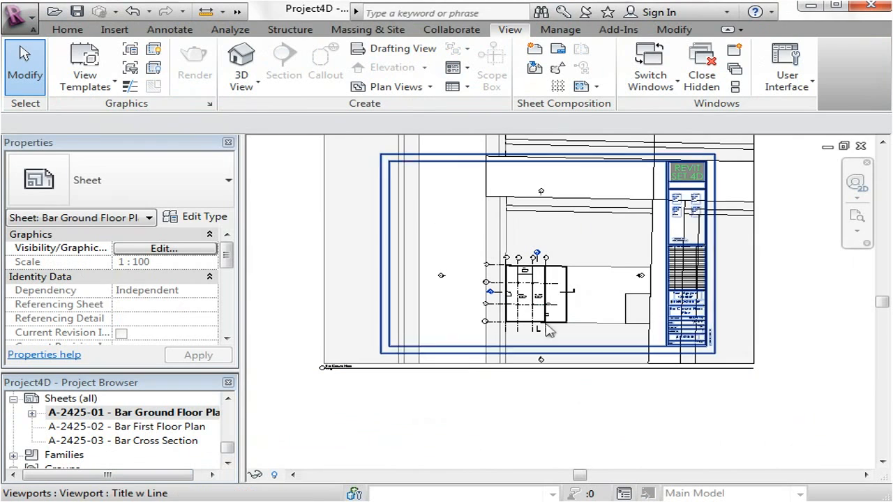
# Open the A-2425-02 Bar First Floor Plan sheet and place the Bar First Floor plan view inside its border
pyautogui.doubleClick(118, 428)
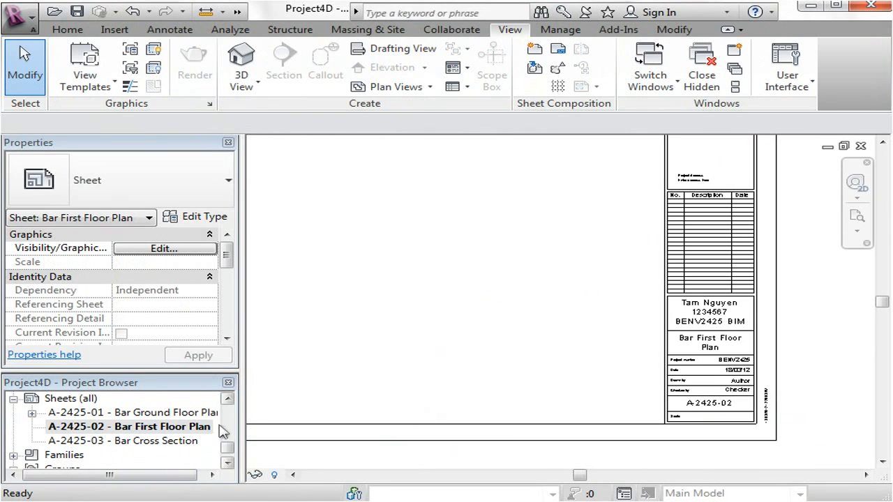
pyautogui.scroll(-4, 631, 328)
pyautogui.moveTo(436, 243); pyautogui.dragTo(472, 265, button='middle')
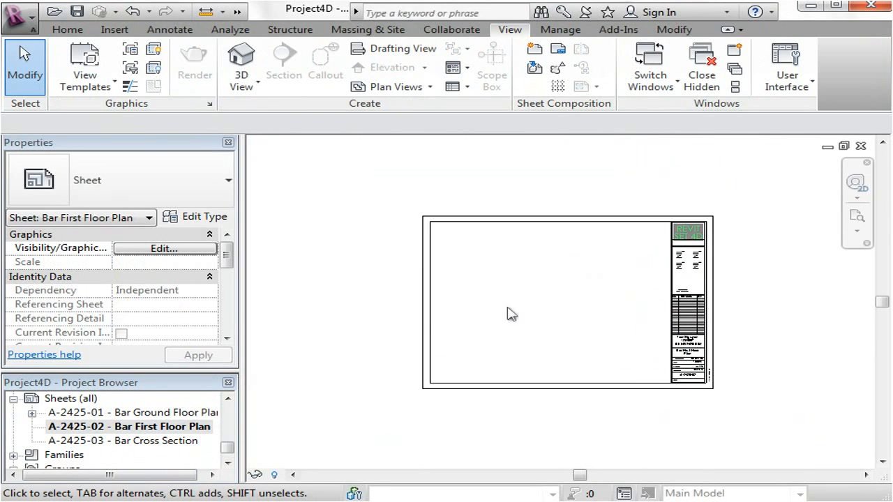
pyautogui.scroll(3, 505, 311)
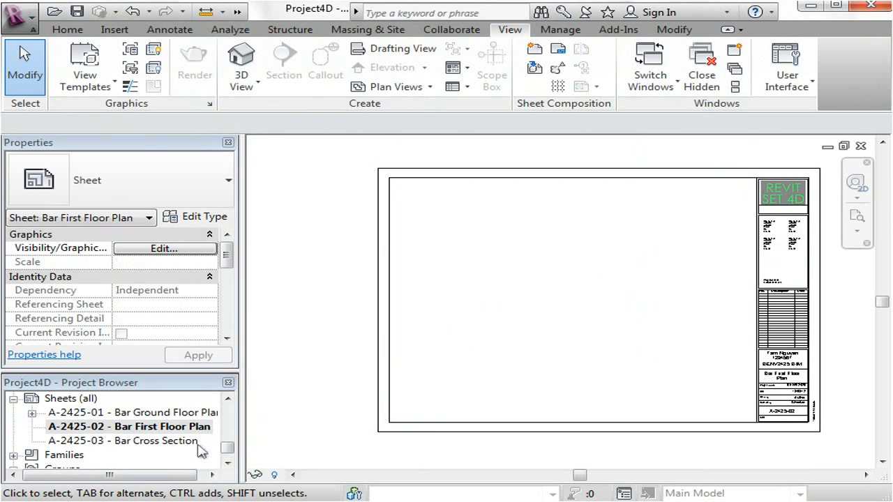
pyautogui.moveTo(230, 450); pyautogui.dragTo(231, 416)
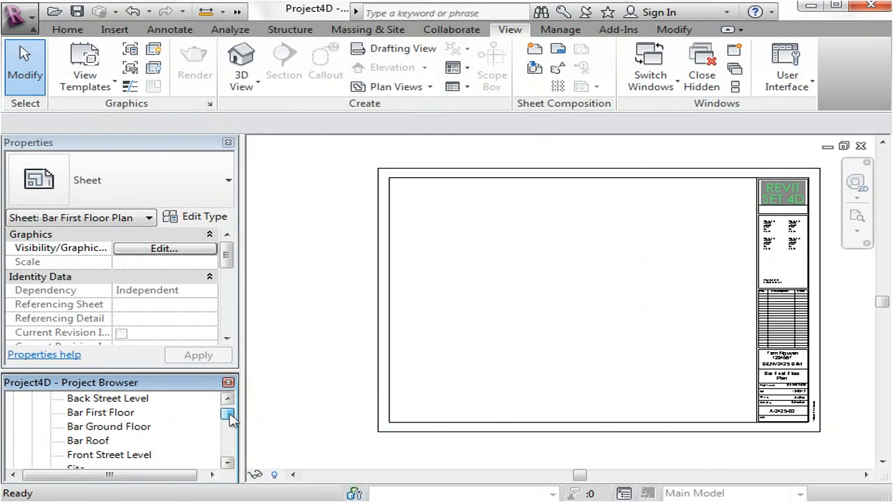
pyautogui.click(120, 416)
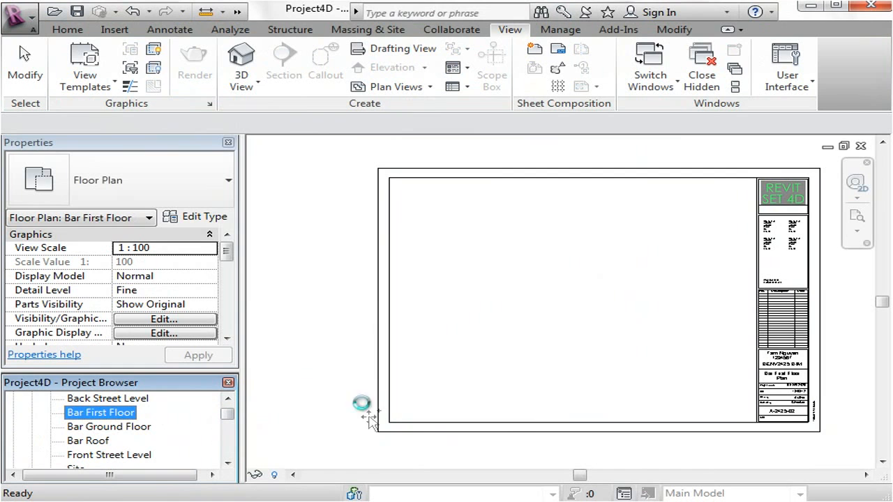
pyautogui.moveTo(606, 310); pyautogui.dragTo(607, 307)
pyautogui.click(570, 309)
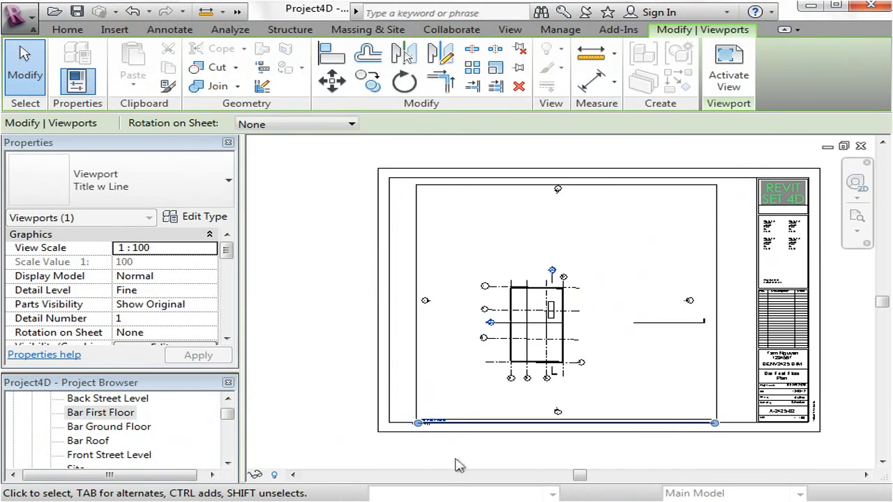
pyautogui.click(353, 331)
pyautogui.scroll(-2, 377, 307)
pyautogui.scroll(2, 485, 324)
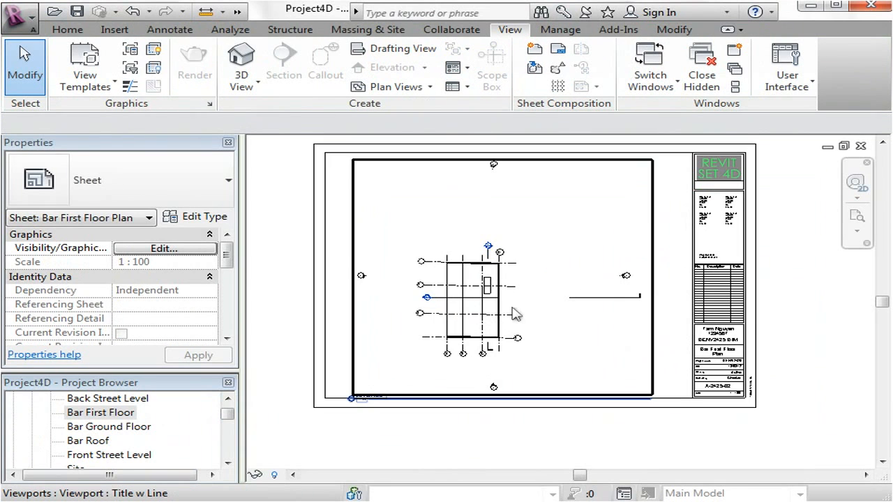
pyautogui.moveTo(531, 362); pyautogui.dragTo(534, 355, button='middle')
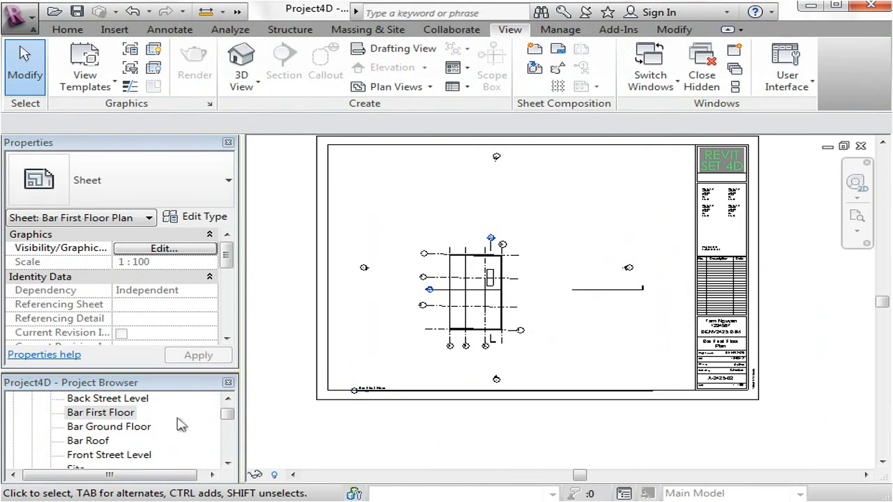
# Return to the A-2425-01 Bar Ground Floor Plan sheet
pyautogui.click(230, 422)
pyautogui.moveTo(231, 423); pyautogui.dragTo(229, 455)
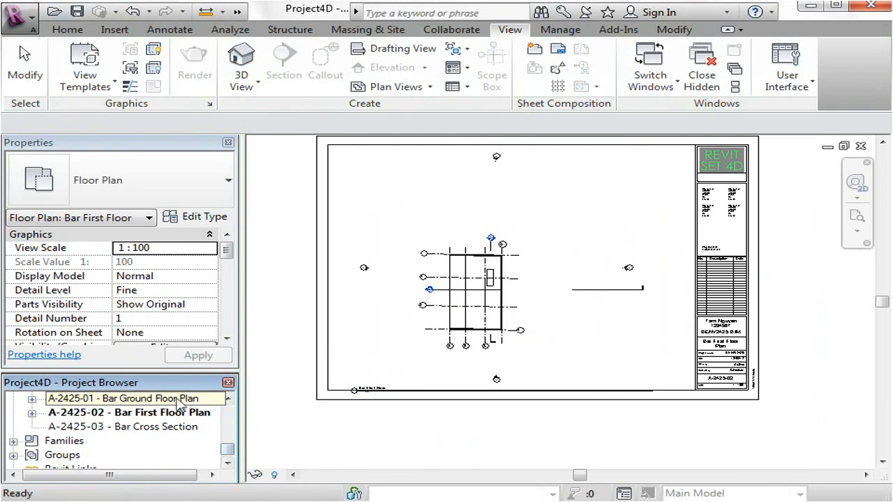
pyautogui.doubleClick(178, 399)
pyautogui.scroll(-3, 512, 413)
pyautogui.scroll(2, 537, 375)
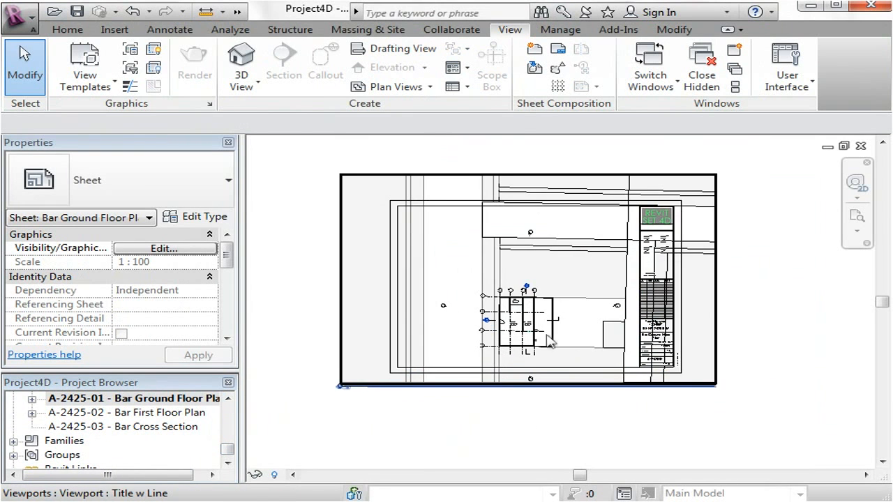
pyautogui.scroll(1, 543, 310)
pyautogui.moveTo(543, 310); pyautogui.dragTo(558, 341, button='middle')
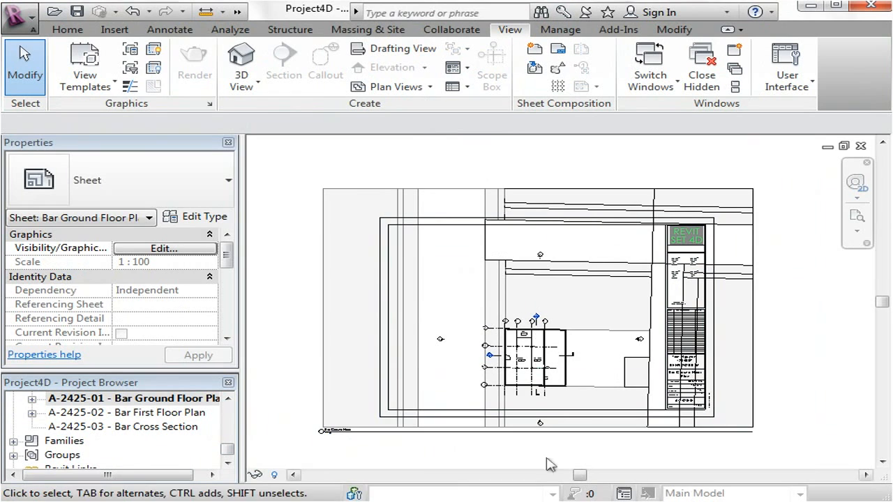
# Examine the extents of the placed Bar Ground Floor viewport against the sheet border and title block
pyautogui.scroll(1, 466, 446)
pyautogui.moveTo(581, 458); pyautogui.dragTo(560, 459, button='middle')
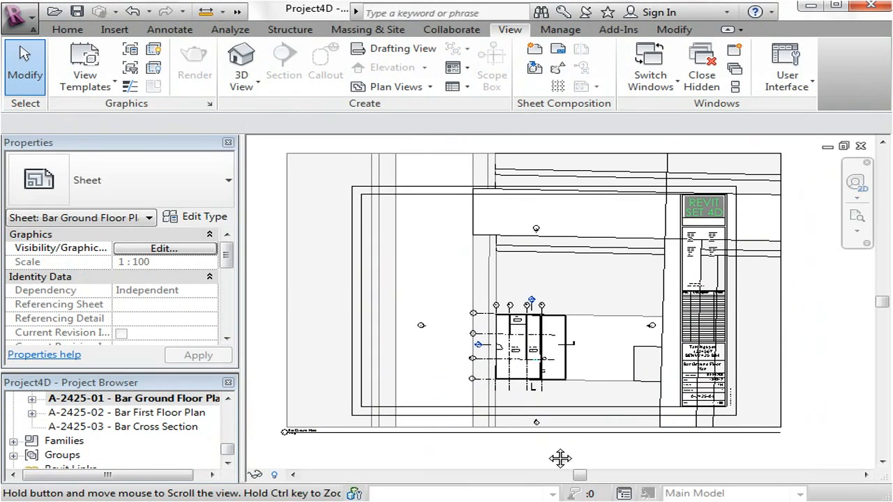
pyautogui.click(784, 357)
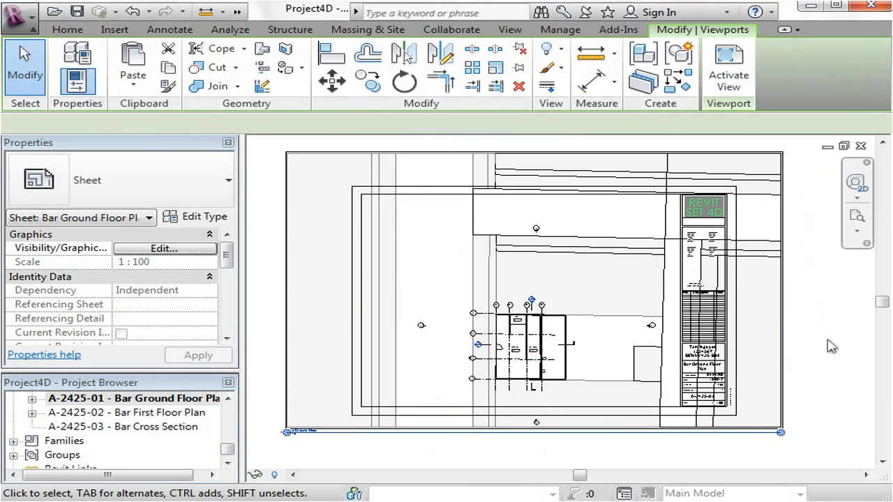
pyautogui.click(274, 285)
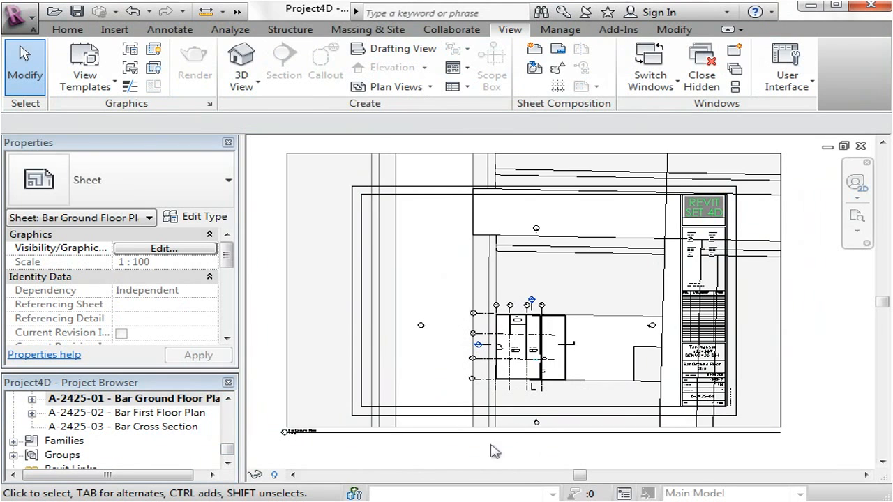
pyautogui.scroll(1, 485, 362)
pyautogui.scroll(-1, 486, 344)
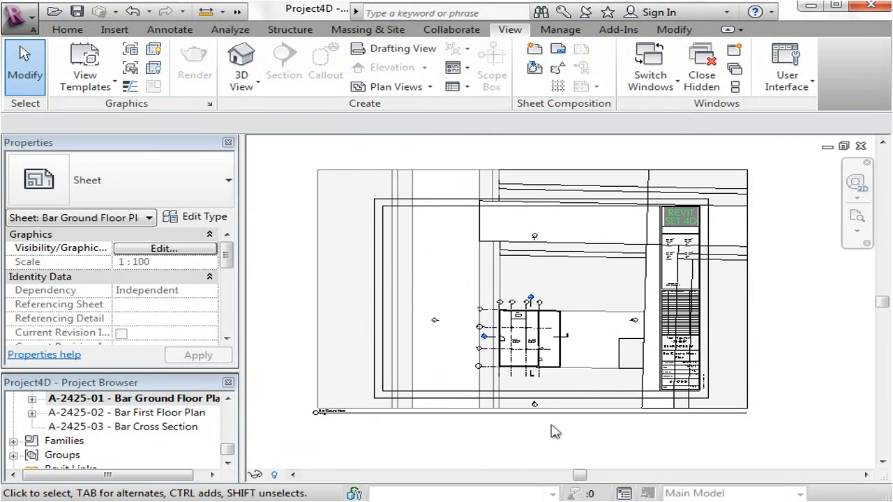
pyautogui.scroll(1, 556, 429)
pyautogui.moveTo(556, 429); pyautogui.dragTo(569, 451, button='middle')
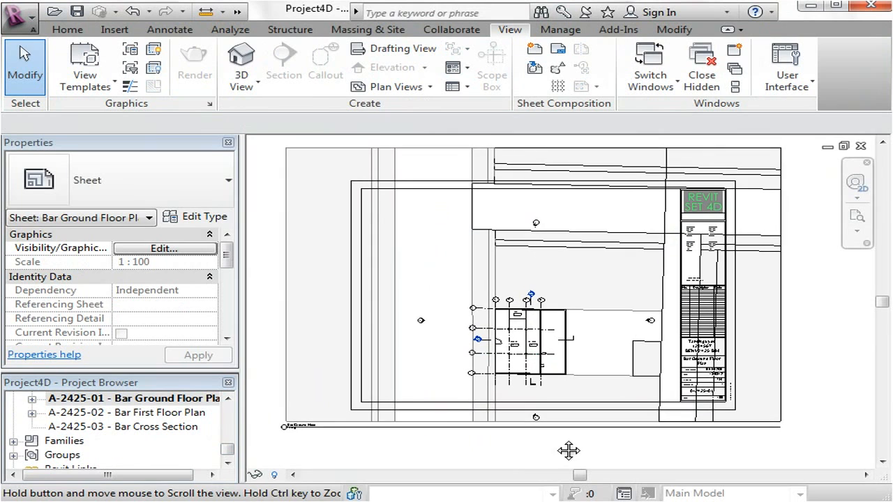
# Set the view scale of the Bar Ground Floor viewport to 1 : 50
pyautogui.click(294, 263)
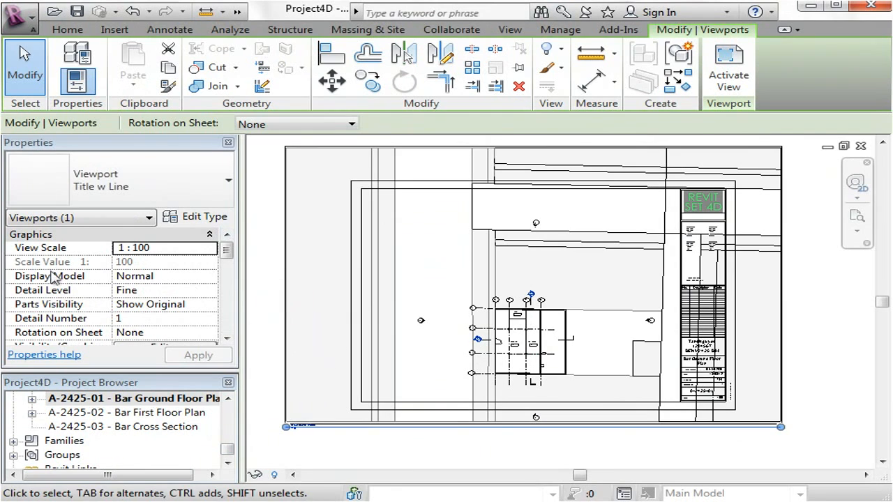
pyautogui.click(162, 249)
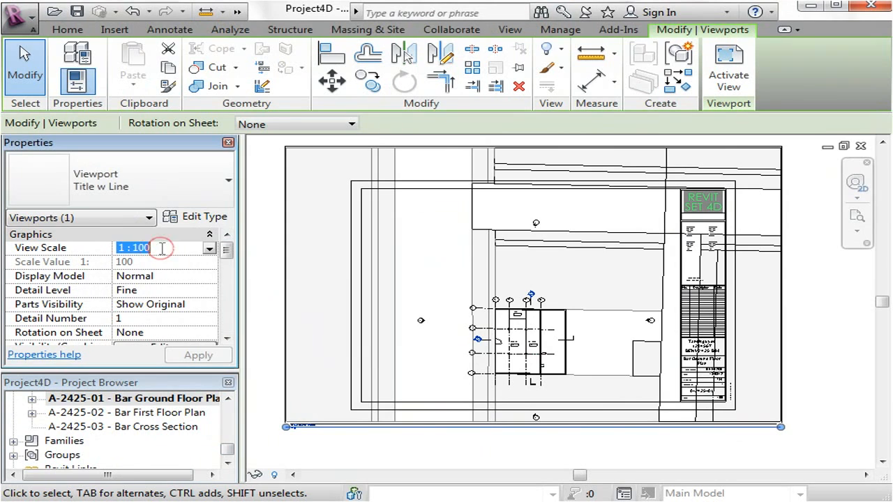
pyautogui.click(211, 249)
pyautogui.click(139, 262)
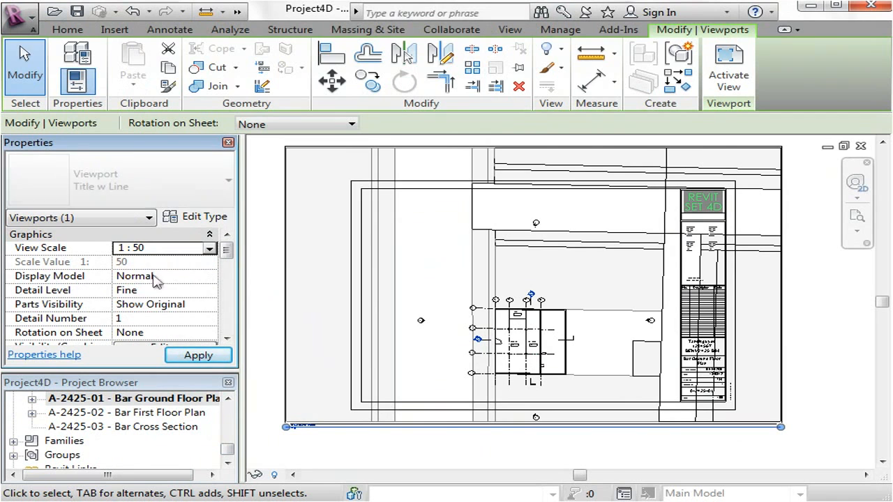
pyautogui.click(204, 358)
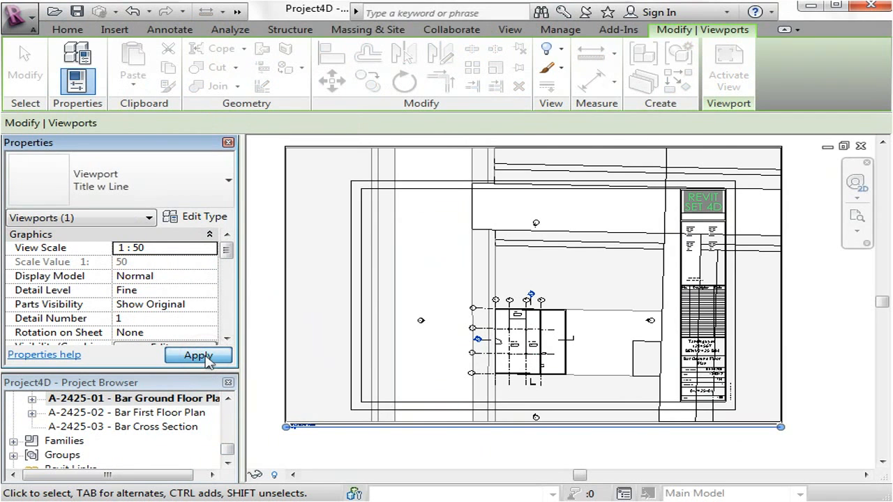
pyautogui.click(357, 452)
pyautogui.scroll(-4, 462, 363)
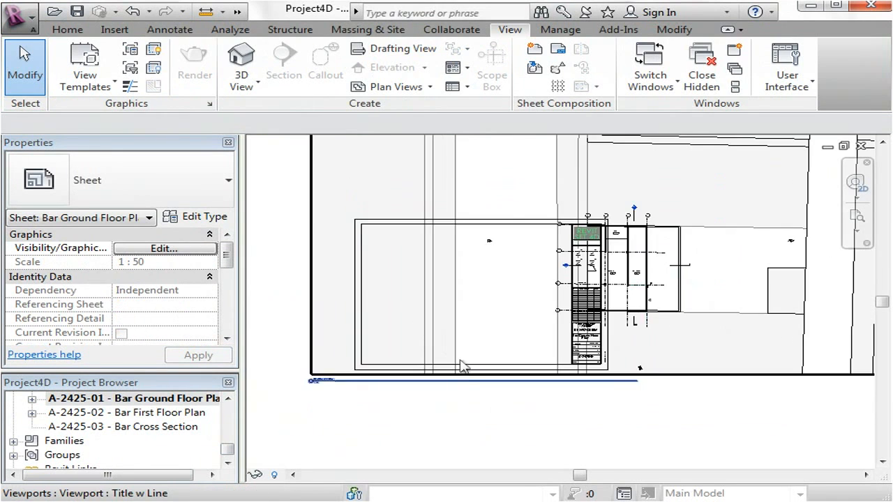
pyautogui.moveTo(472, 347); pyautogui.dragTo(452, 354, button='middle')
pyautogui.scroll(1, 469, 330)
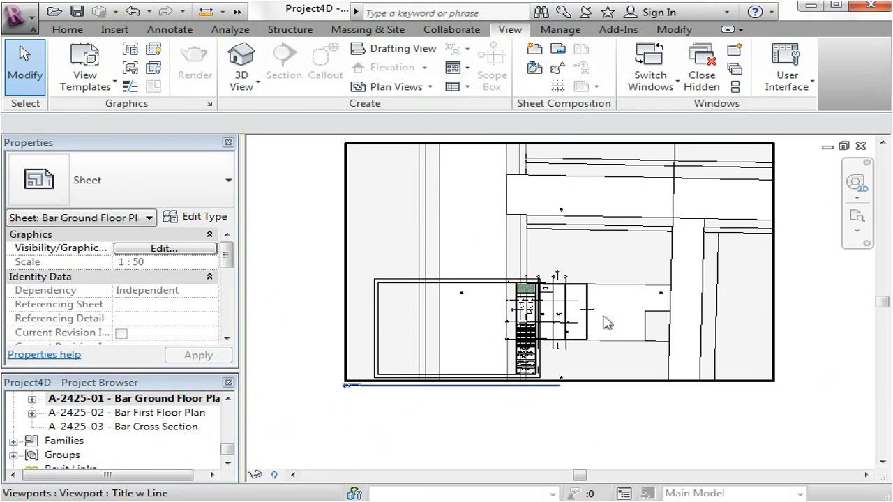
# Activate the Bar Ground Floor viewport on the sheet so its floor plan can be edited in place
pyautogui.scroll(2, 576, 322)
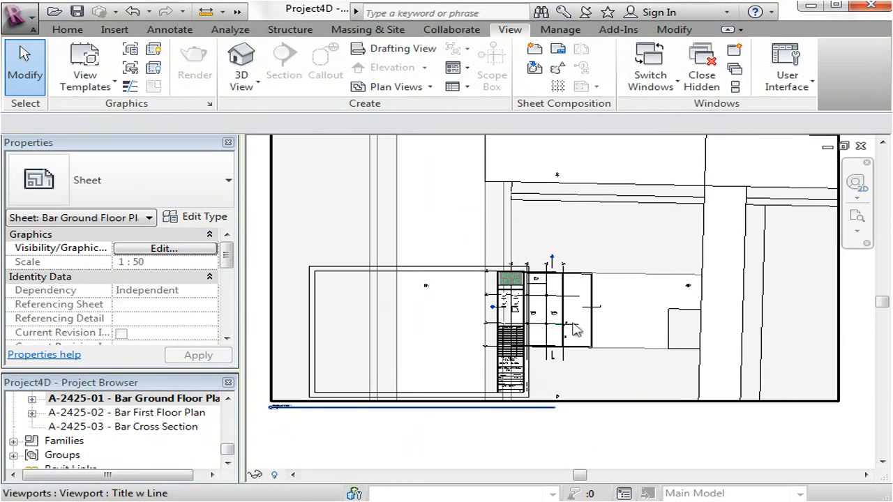
pyautogui.scroll(-2, 570, 325)
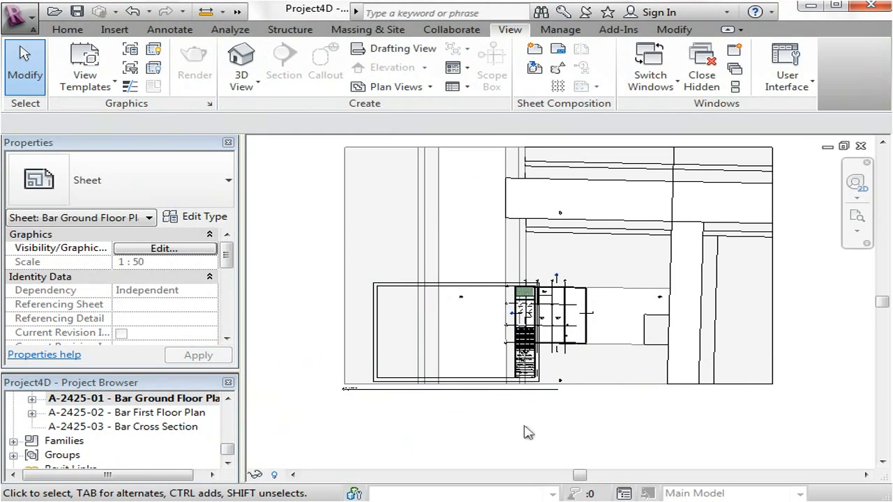
pyautogui.moveTo(528, 433); pyautogui.dragTo(534, 442, button='middle')
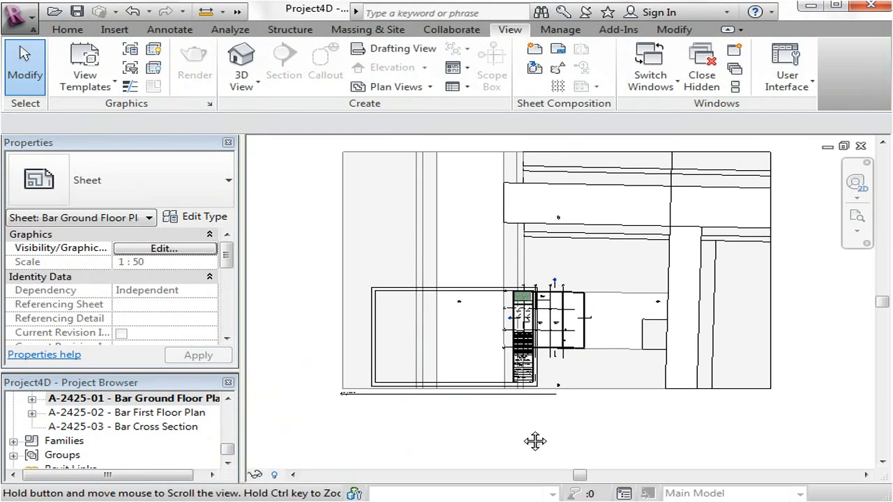
pyautogui.click(350, 293)
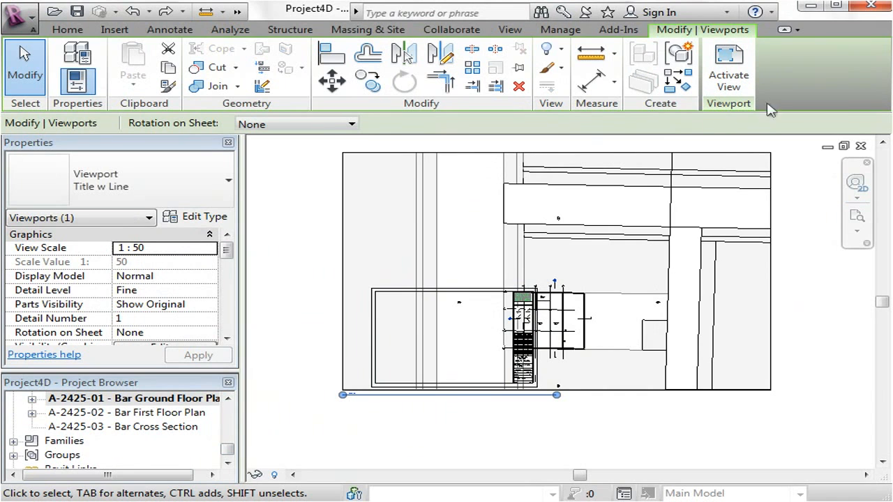
pyautogui.click(741, 69)
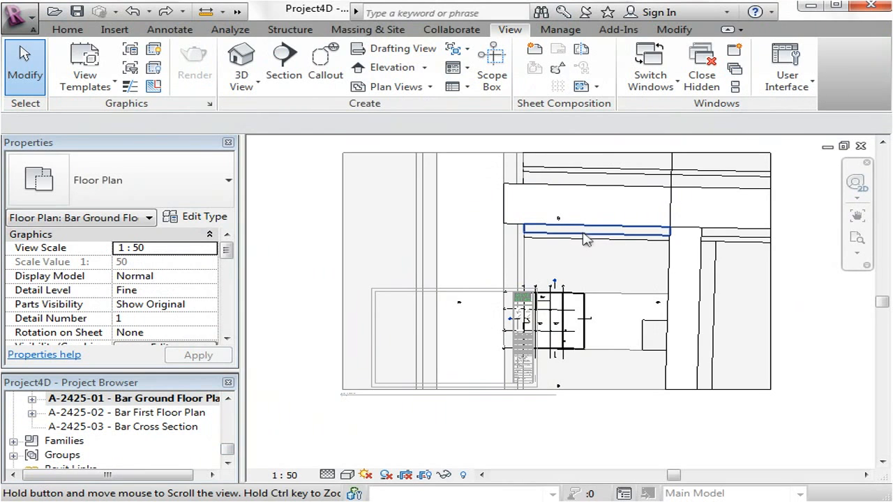
# Examine how far the activated ground floor plan and its surrounding pads extend beyond the sheet border
pyautogui.moveTo(585, 239); pyautogui.dragTo(591, 253, button='middle')
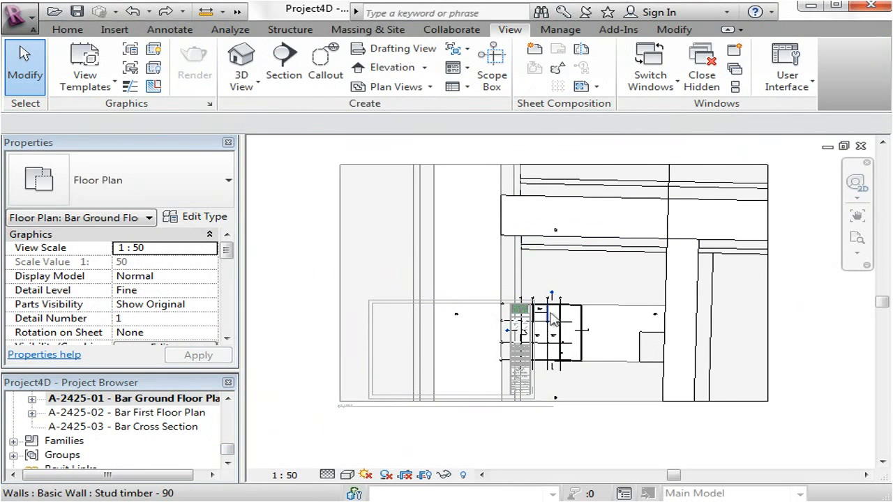
pyautogui.scroll(1, 488, 269)
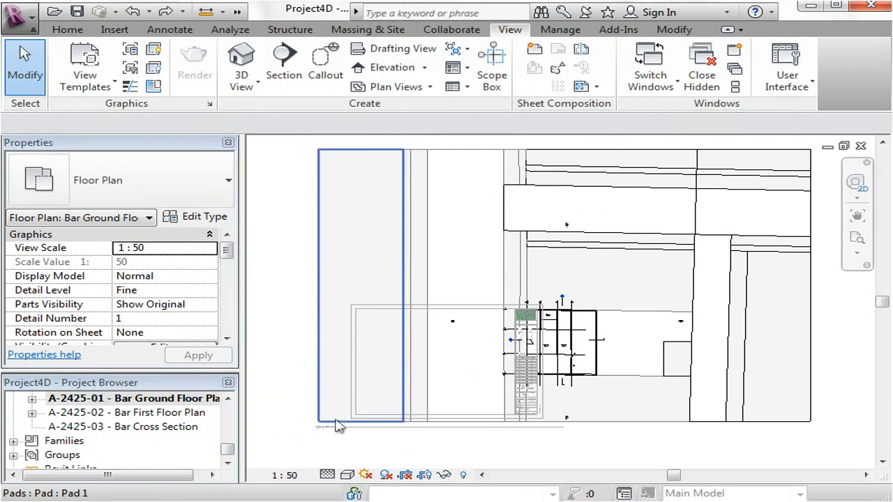
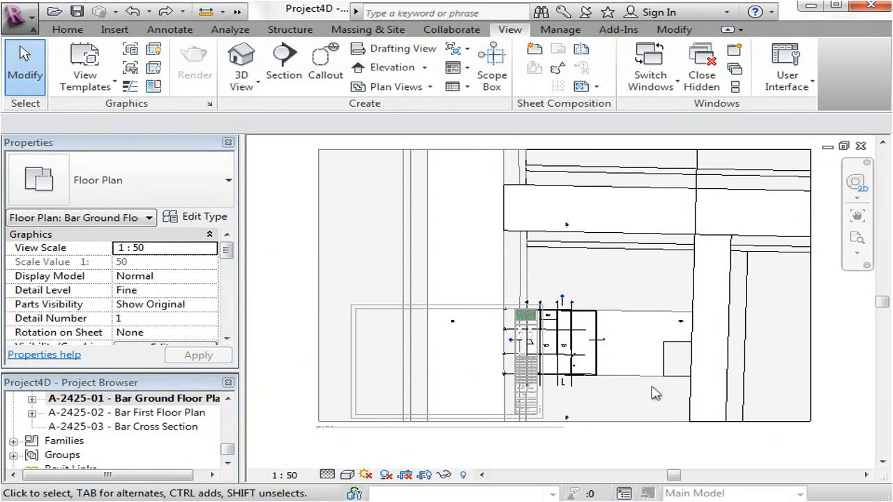
pyautogui.scroll(1, 651, 387)
pyautogui.moveTo(646, 378); pyautogui.dragTo(624, 369, button='middle')
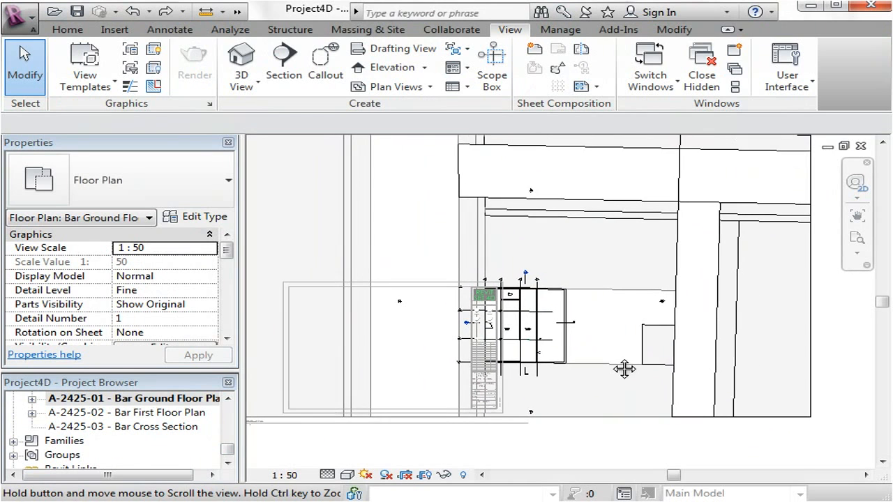
pyautogui.moveTo(628, 329)
pyautogui.mouseDown(button='middle')
pyautogui.moveTo(637, 351)
pyautogui.moveTo(644, 339)
pyautogui.moveTo(634, 335)
pyautogui.mouseUp(button='middle')
pyautogui.scroll(-1, 634, 334)
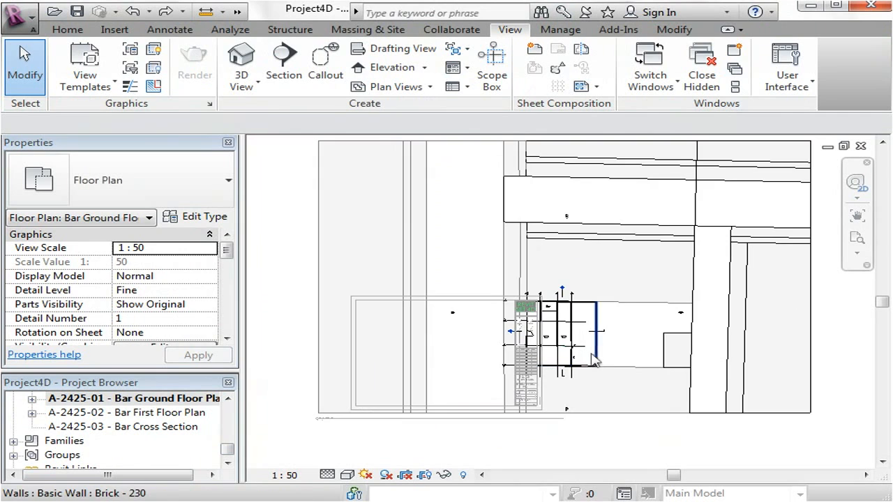
pyautogui.moveTo(618, 408); pyautogui.dragTo(614, 419, button='middle')
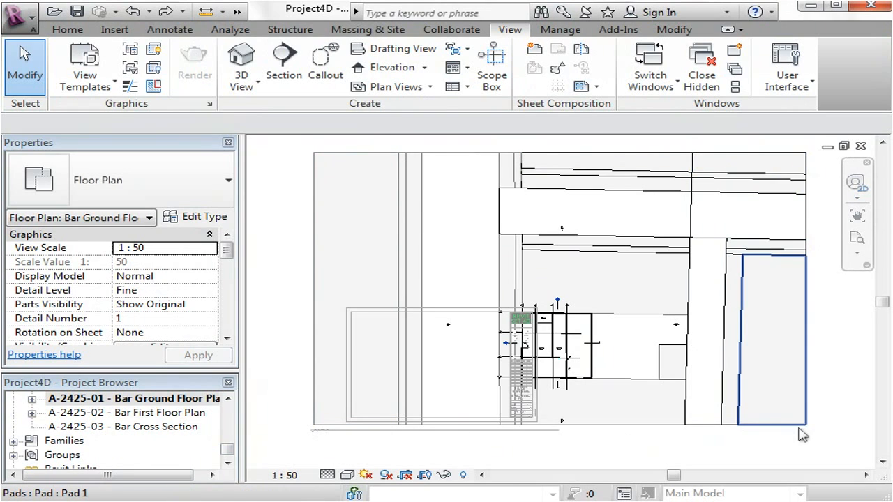
pyautogui.moveTo(826, 383); pyautogui.dragTo(807, 391, button='middle')
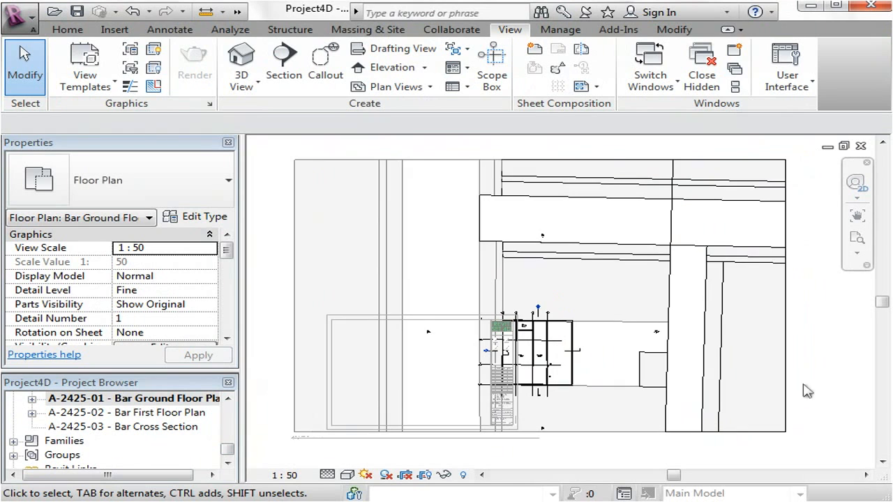
pyautogui.scroll(-1, 407, 379)
pyautogui.scroll(1, 310, 238)
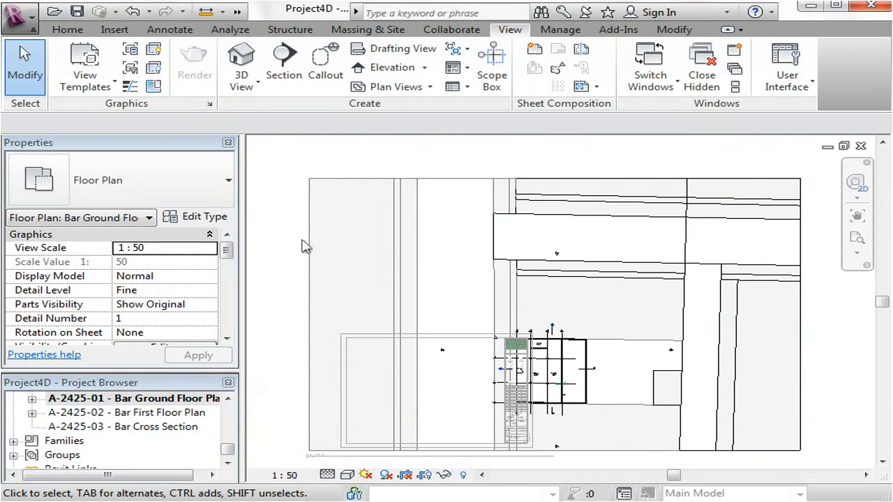
pyautogui.moveTo(588, 327); pyautogui.dragTo(595, 300, button='middle')
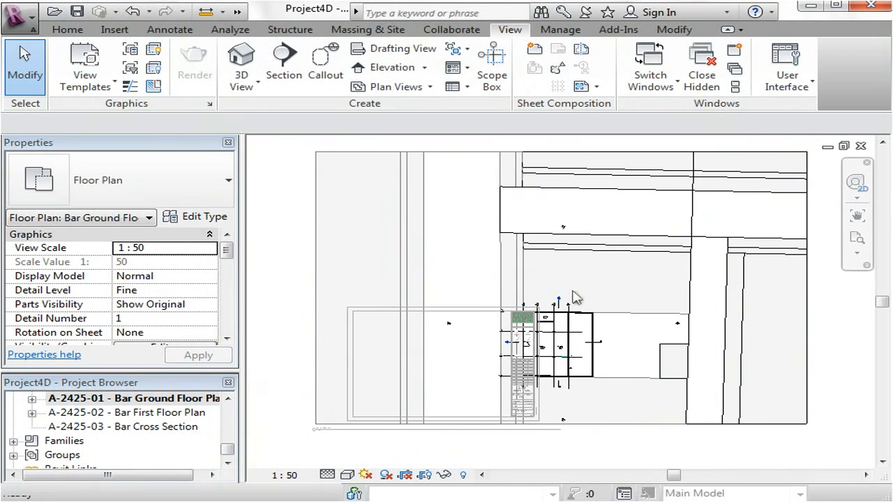
pyautogui.scroll(-1, 494, 324)
pyautogui.moveTo(513, 344); pyautogui.dragTo(485, 339, button='middle')
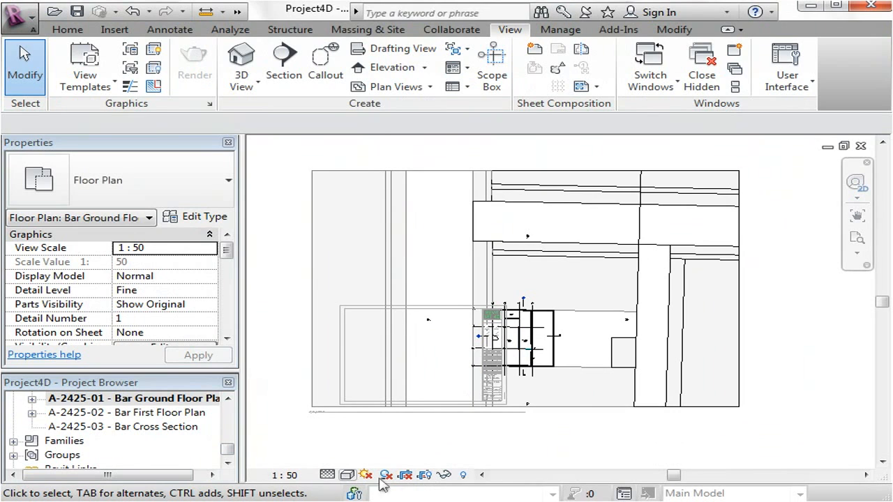
# Show the plan's crop region and pull in all four sides closely around the bar building and its grid lines
pyautogui.click(424, 476)
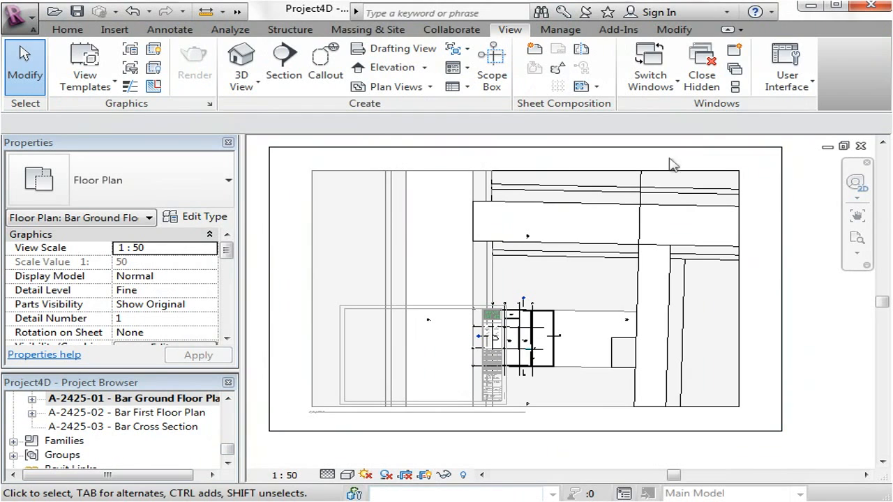
pyautogui.moveTo(765, 390); pyautogui.dragTo(779, 405, button='middle')
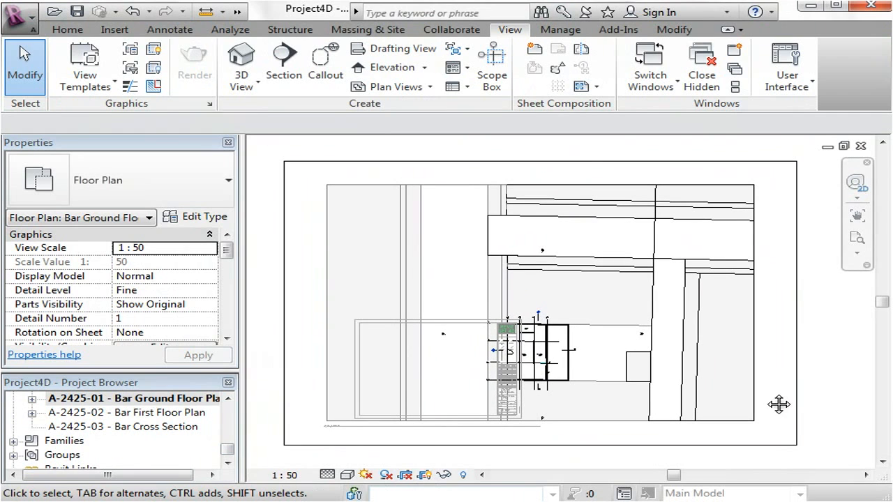
pyautogui.click(797, 370)
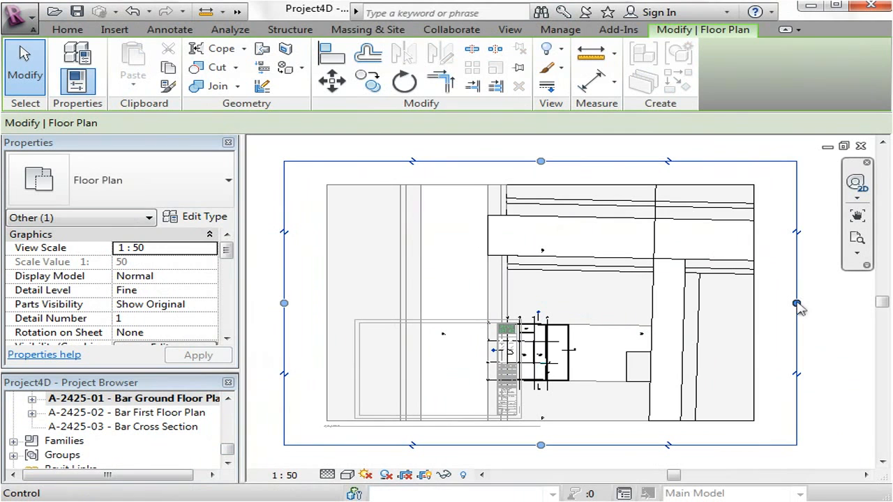
pyautogui.moveTo(796, 304); pyautogui.dragTo(588, 301)
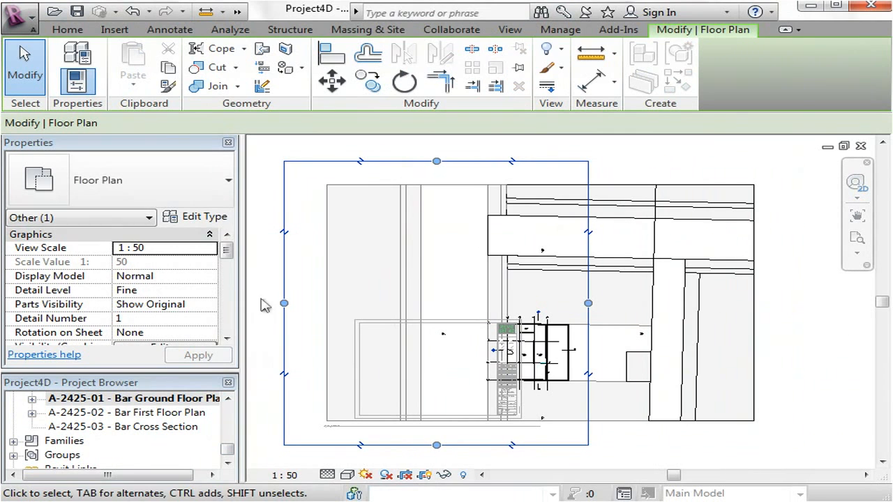
pyautogui.moveTo(284, 303); pyautogui.dragTo(470, 303)
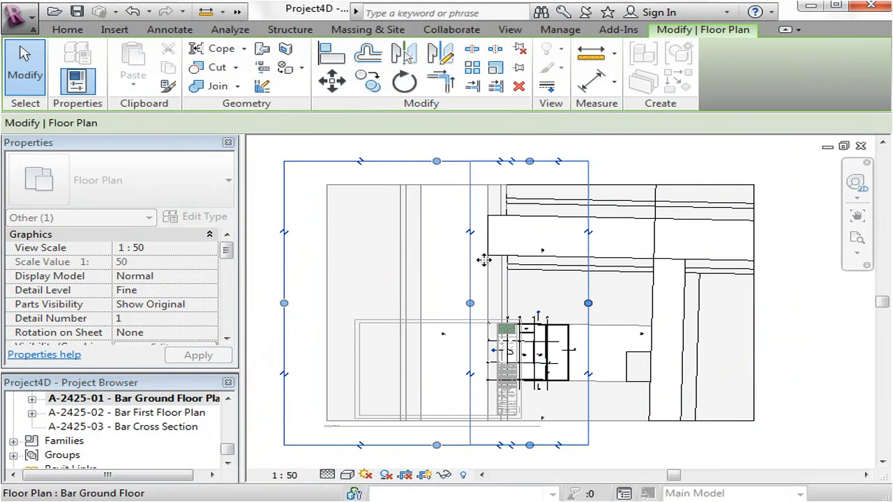
pyautogui.moveTo(530, 163); pyautogui.dragTo(531, 305)
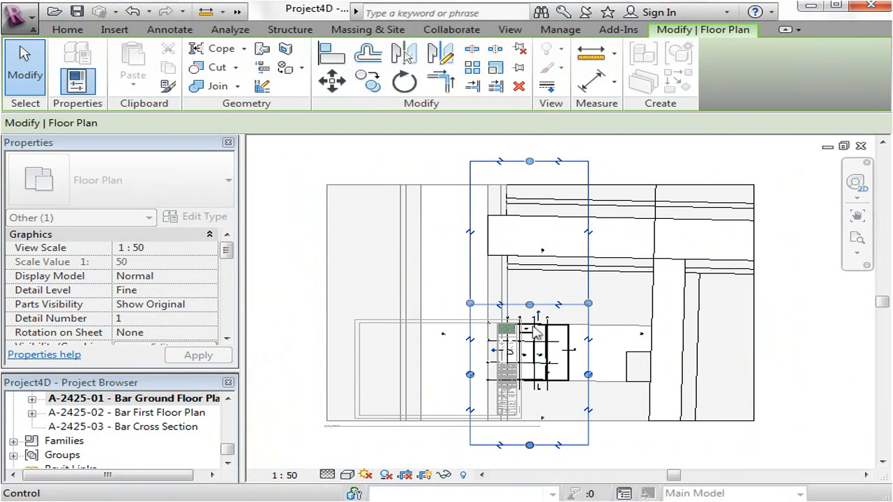
pyautogui.moveTo(530, 450); pyautogui.dragTo(534, 402)
pyautogui.click(636, 452)
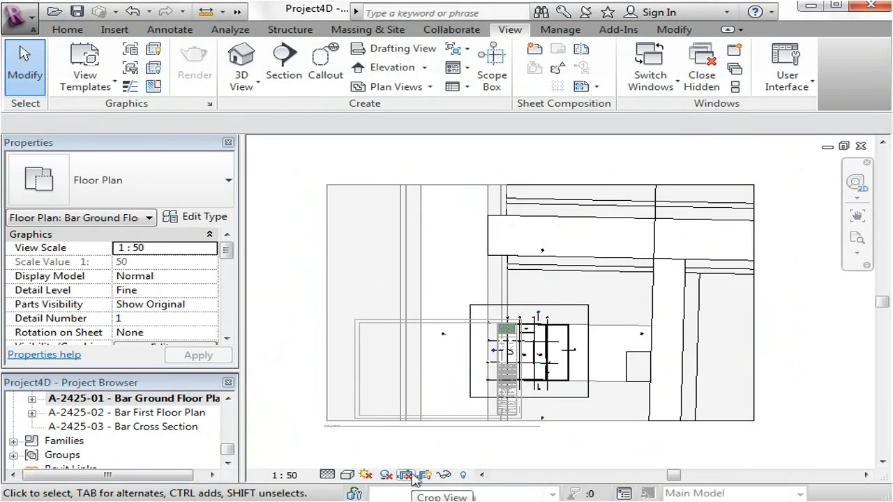
# Turn on Crop View for the Bar Ground Floor plan and deactivate the view to return to the sheet
pyautogui.click(411, 475)
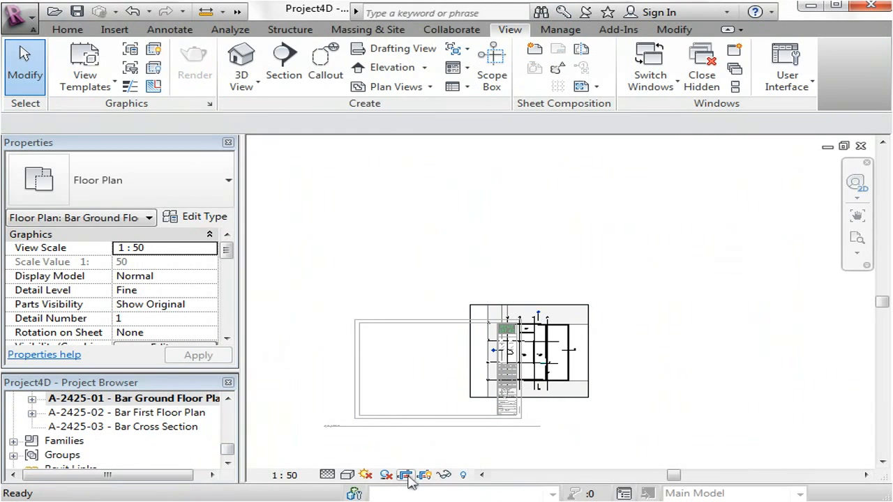
pyautogui.click(406, 477)
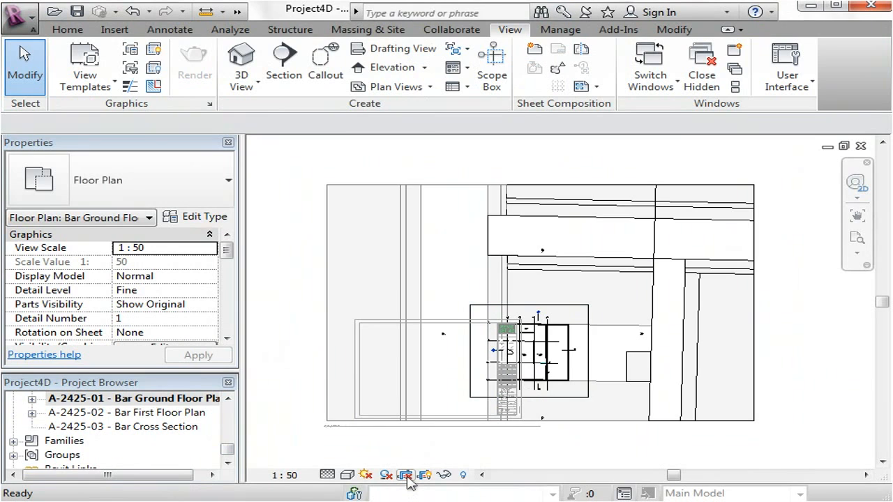
pyautogui.click(408, 477)
pyautogui.click(408, 476)
pyautogui.click(408, 476)
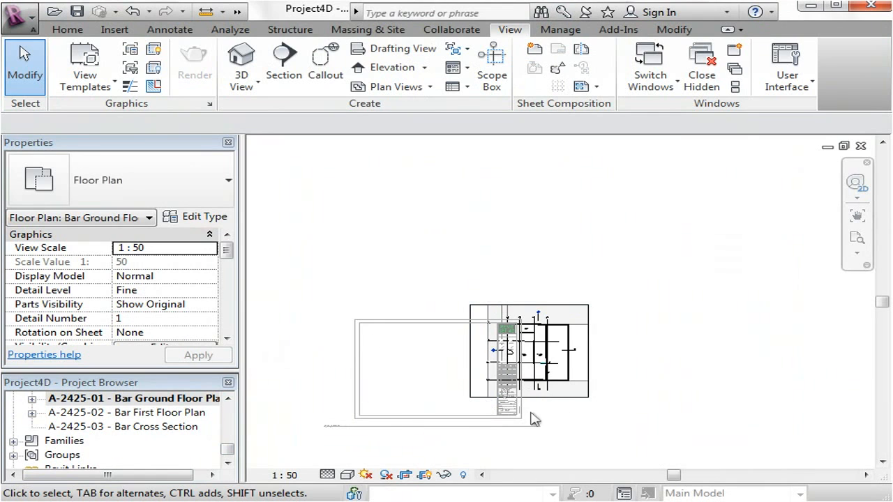
pyautogui.rightClick(455, 350)
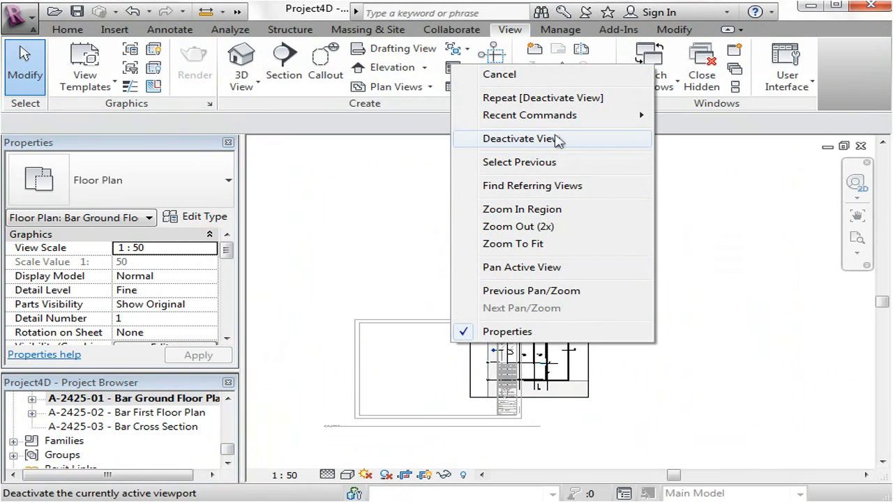
pyautogui.click(557, 139)
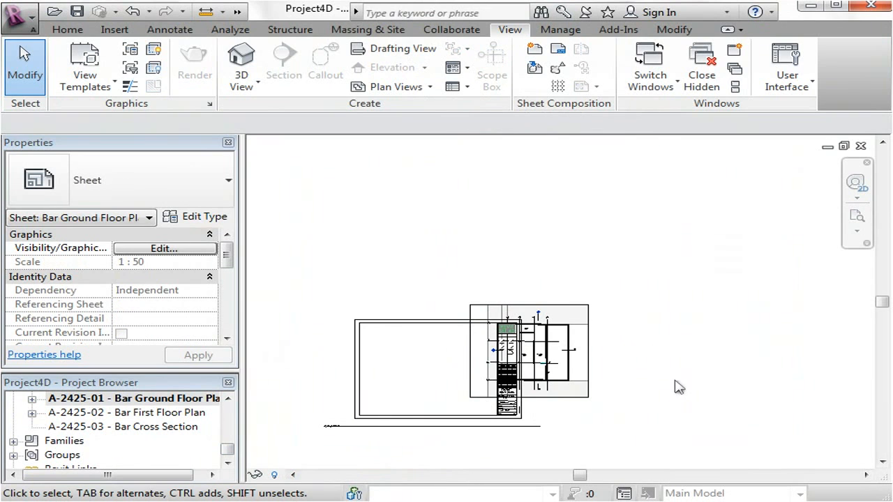
# Move the cropped Bar Ground Floor viewport onto the drawing area of the sheet, beside the title block
pyautogui.scroll(1, 322, 424)
pyautogui.moveTo(321, 382); pyautogui.dragTo(335, 332, button='middle')
pyautogui.scroll(1, 341, 282)
pyautogui.moveTo(501, 331); pyautogui.dragTo(521, 364, button='middle')
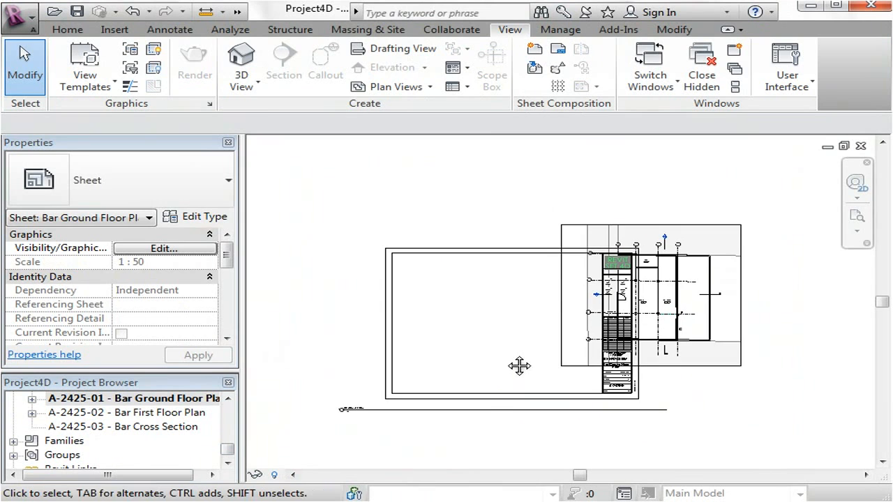
pyautogui.click(579, 231)
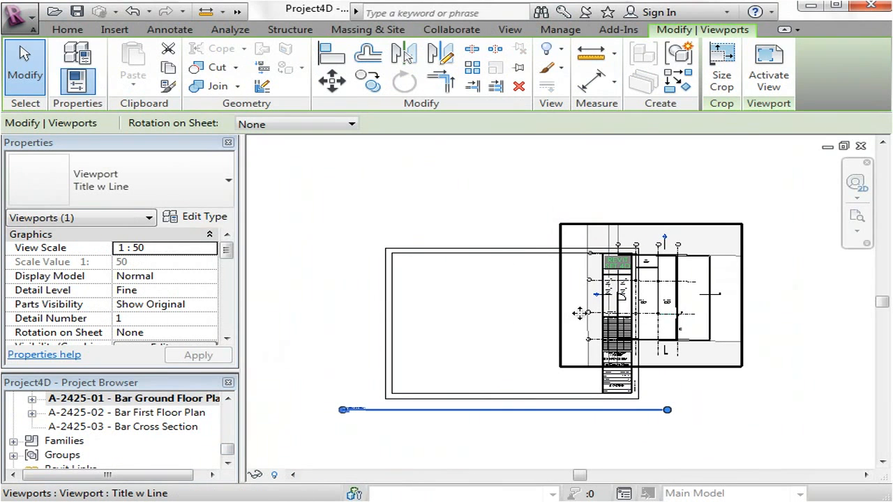
pyautogui.moveTo(689, 222); pyautogui.dragTo(376, 286)
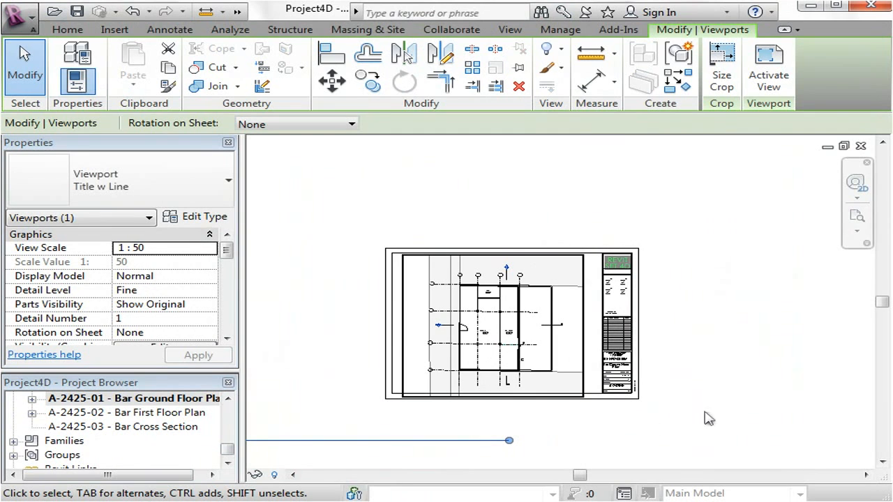
pyautogui.click(750, 295)
# Activate the Bar Ground Floor view, pull the crop region's upper and lower edges slightly inward, and deactivate the view
pyautogui.scroll(-1, 750, 295)
pyautogui.scroll(3, 584, 392)
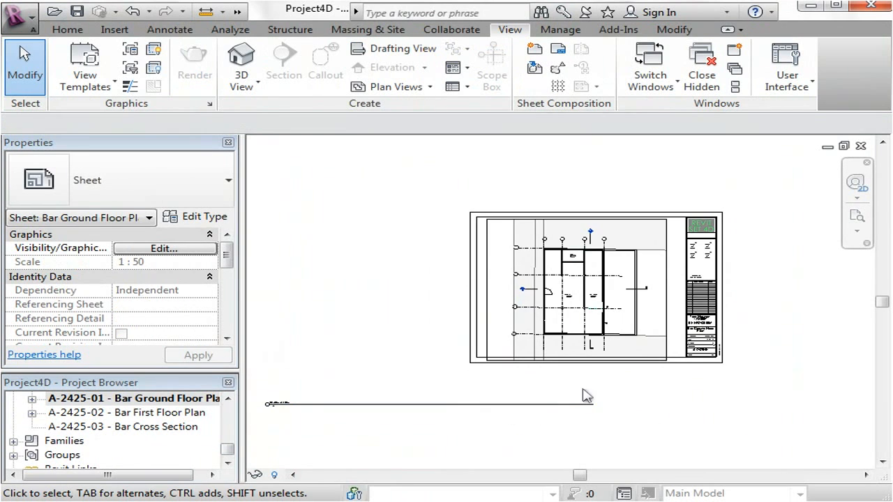
pyautogui.scroll(2, 701, 273)
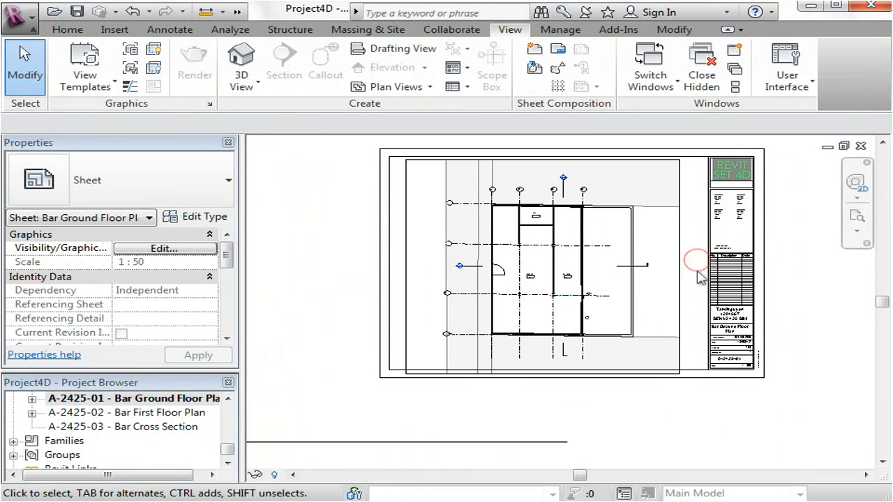
pyautogui.click(676, 260)
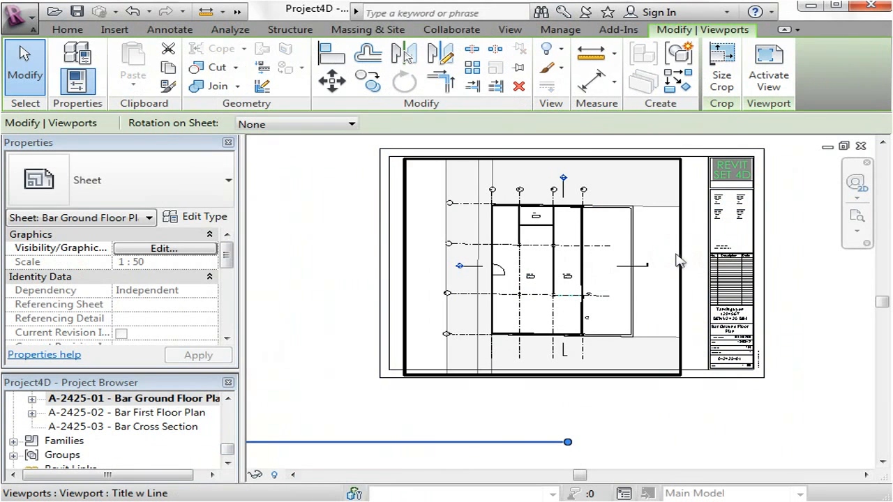
pyautogui.click(768, 62)
pyautogui.click(661, 373)
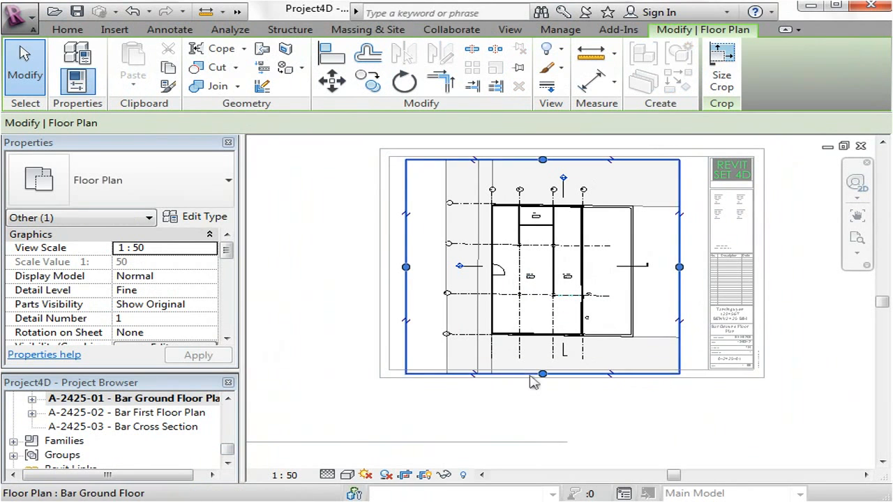
pyautogui.moveTo(542, 374); pyautogui.dragTo(543, 364)
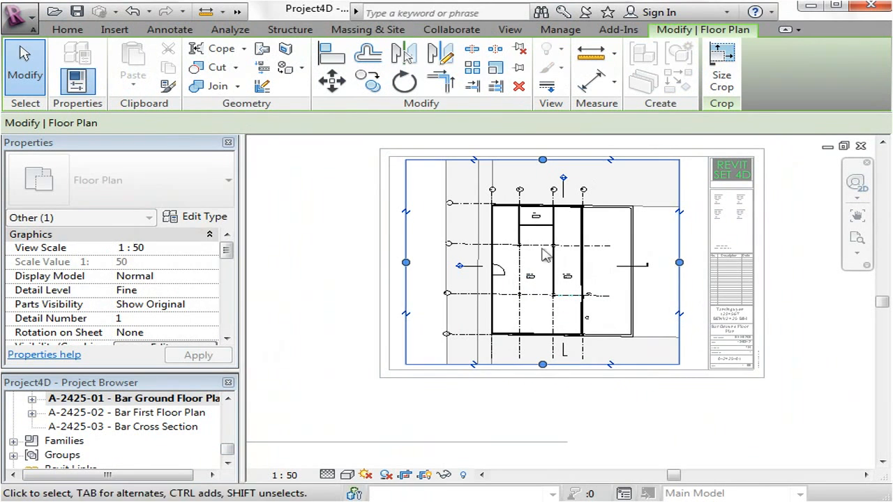
pyautogui.moveTo(542, 160)
pyautogui.mouseDown()
pyautogui.moveTo(546, 181)
pyautogui.moveTo(543, 169)
pyautogui.mouseUp()
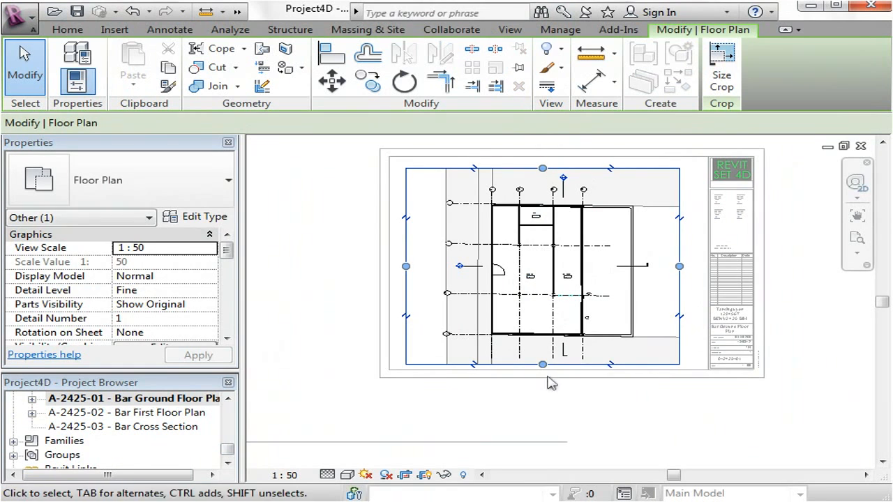
pyautogui.click(623, 417)
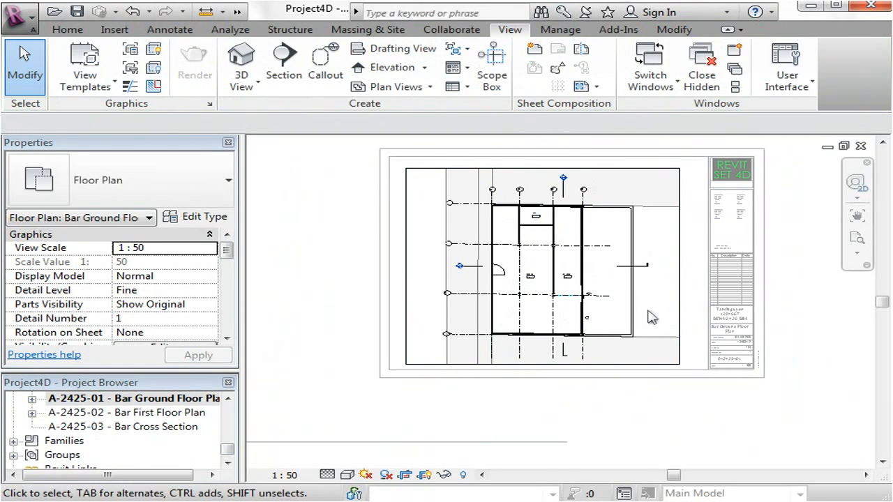
pyautogui.rightClick(648, 311)
pyautogui.click(674, 106)
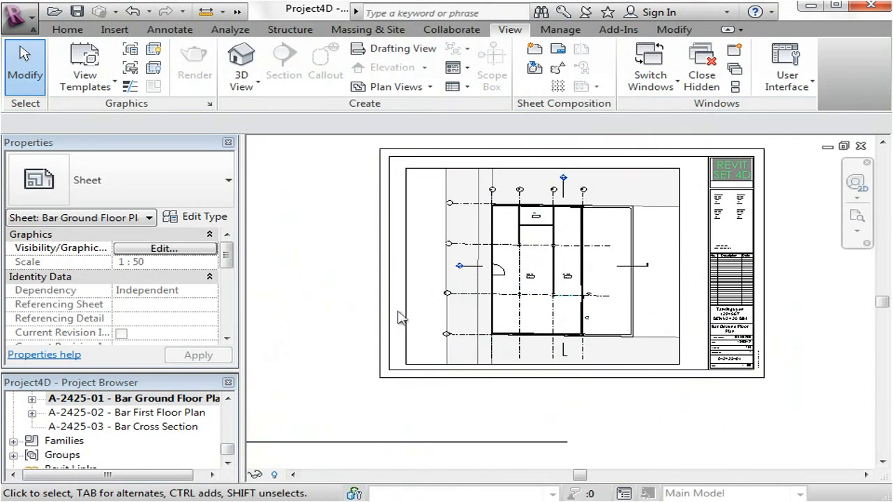
# Move the Bar Ground Floor view title from below the sheet to the lower-left corner of the plan viewport
pyautogui.scroll(-2, 634, 305)
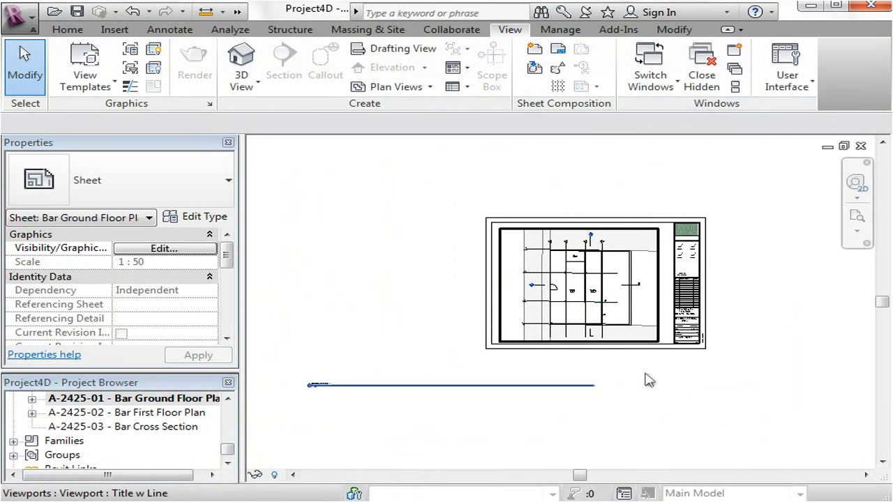
pyautogui.click(322, 385)
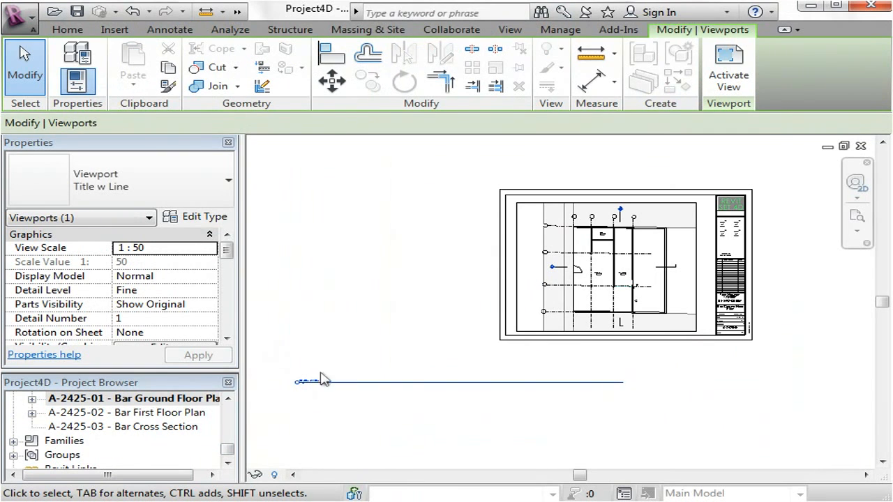
pyautogui.moveTo(318, 382); pyautogui.dragTo(526, 293)
pyautogui.scroll(4, 548, 359)
pyautogui.scroll(-4, 217, 362)
pyautogui.scroll(2, 289, 349)
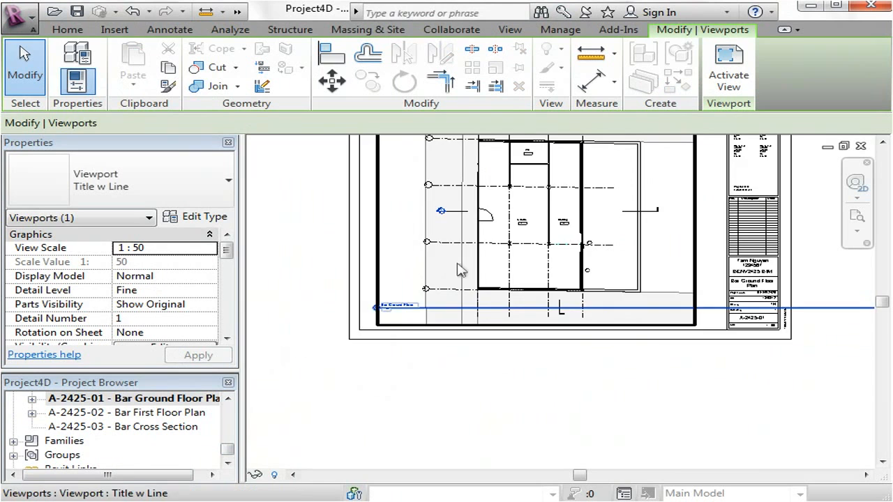
pyautogui.scroll(-3, 377, 376)
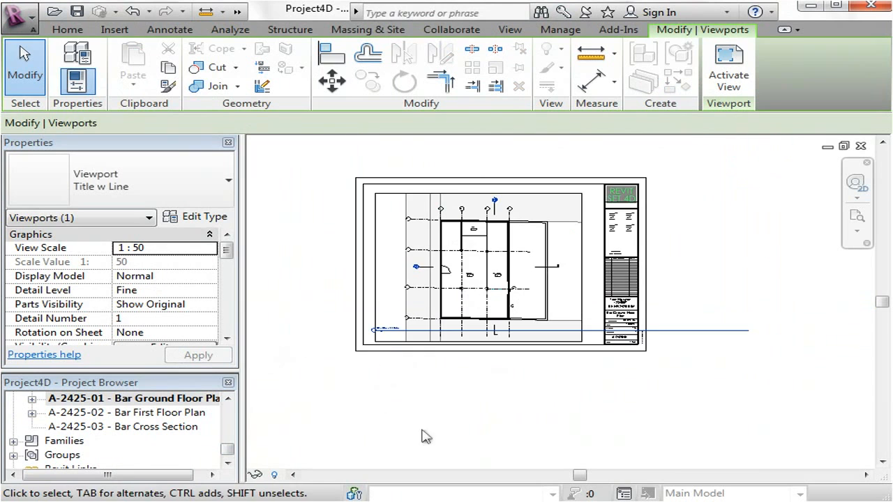
# Reactivate the ground floor view, raise the crop region's lower edge above the view title, and deactivate the view
pyautogui.click(376, 274)
pyautogui.rightClick(386, 267)
pyautogui.click(714, 412)
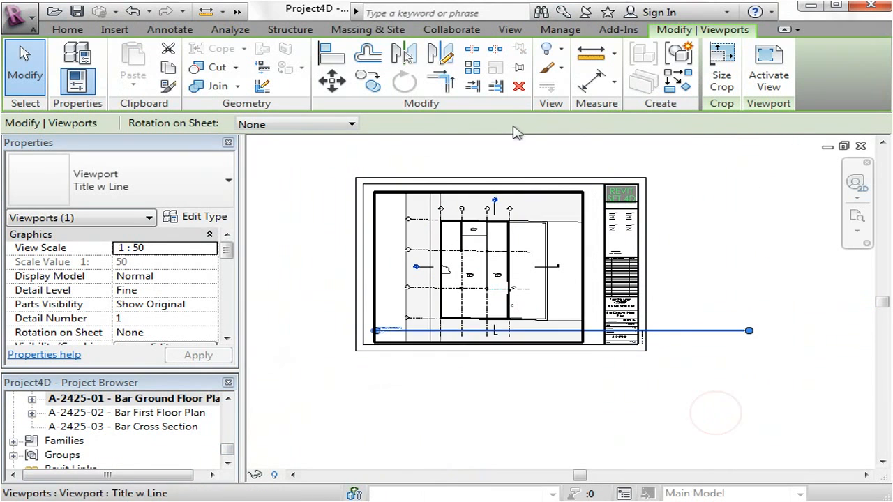
pyautogui.rightClick(567, 212)
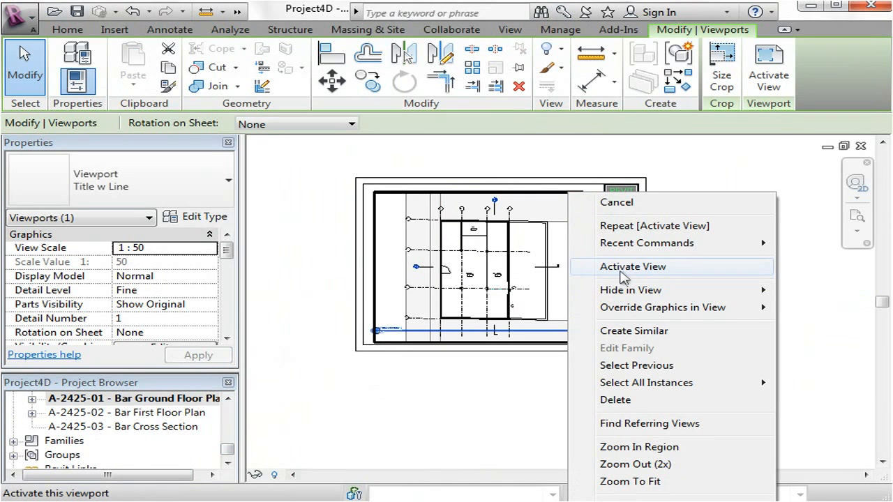
pyautogui.click(628, 267)
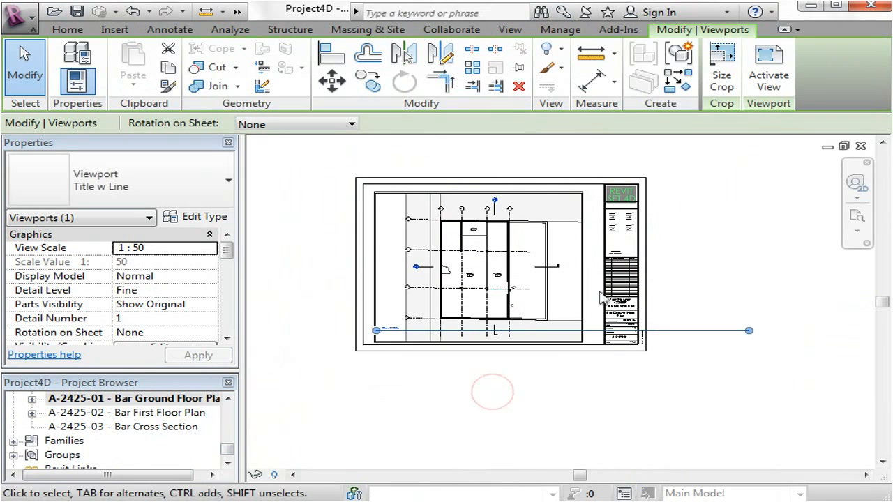
pyautogui.scroll(3, 471, 233)
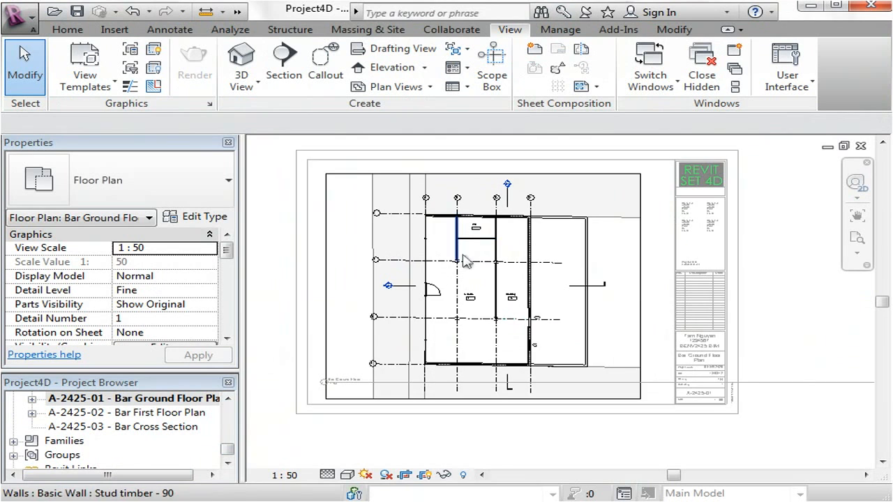
pyautogui.click(462, 399)
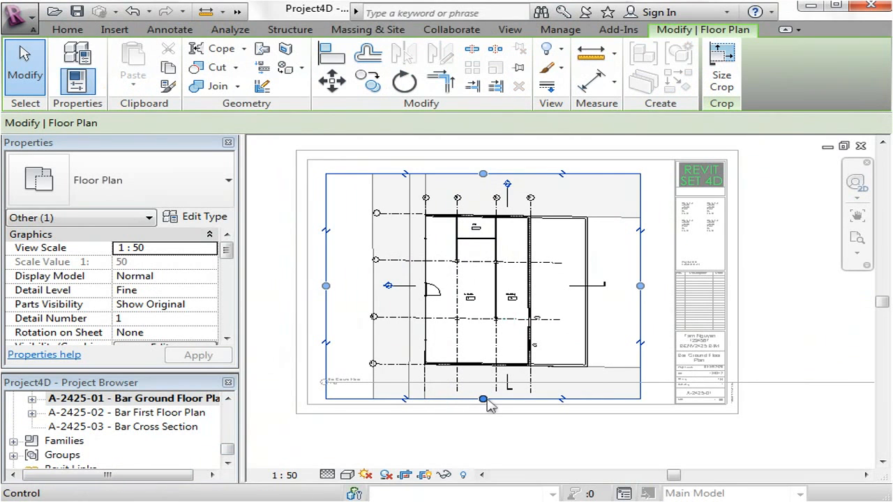
pyautogui.moveTo(481, 398); pyautogui.dragTo(486, 378)
pyautogui.click(464, 445)
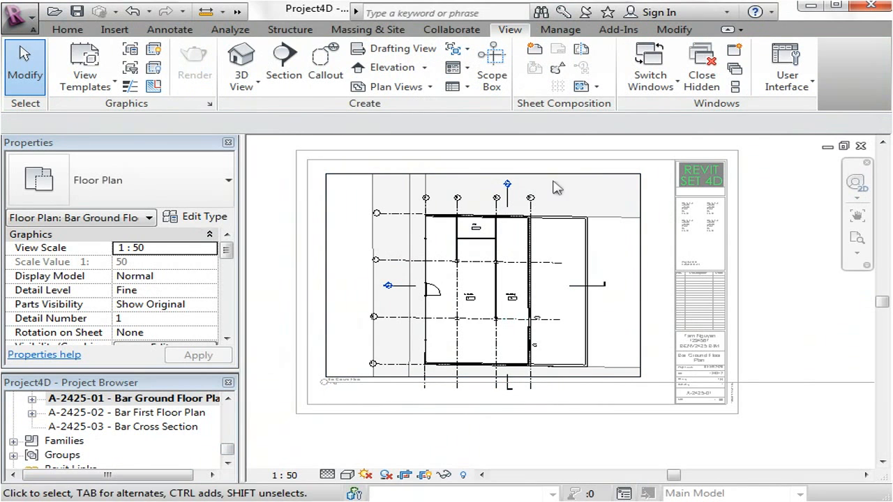
pyautogui.rightClick(571, 302)
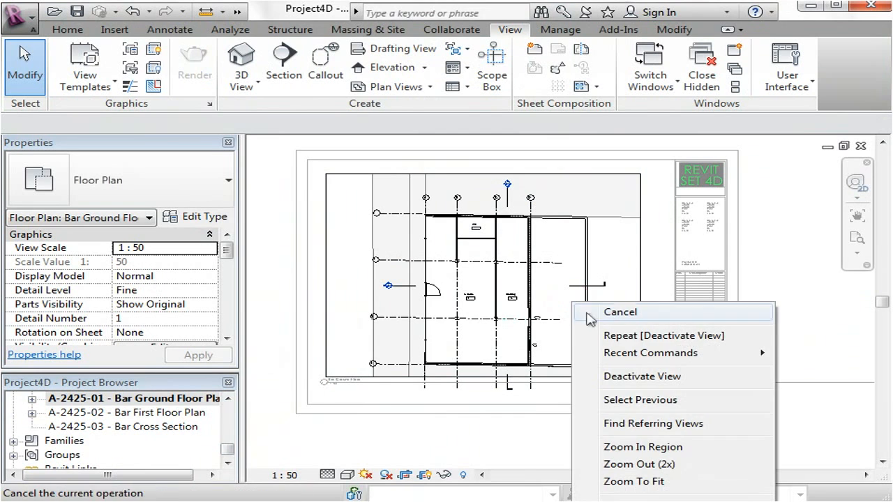
pyautogui.click(593, 378)
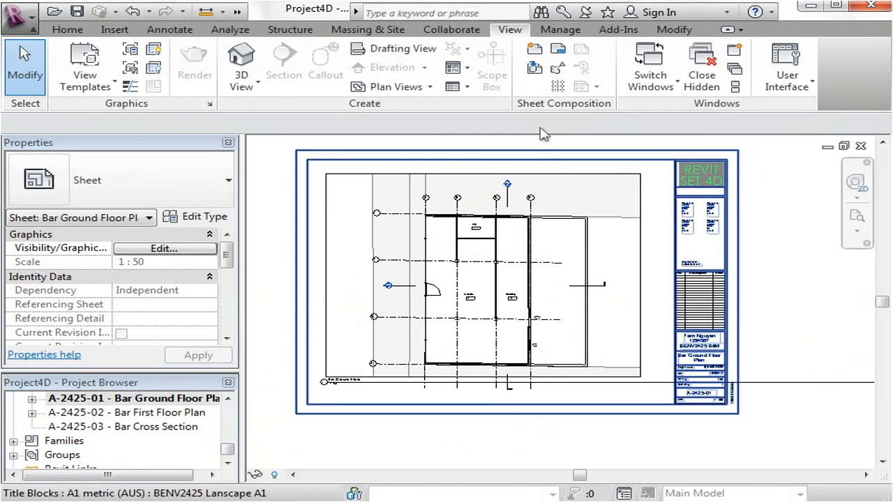
# Shift the Bar Ground Floor viewport slightly upward, closer to the sheet's upper border
pyautogui.click(533, 172)
pyautogui.moveTo(533, 172); pyautogui.dragTo(537, 165)
pyautogui.click(426, 463)
pyautogui.scroll(-3, 614, 219)
pyautogui.scroll(2, 641, 340)
# Lower the Bar Ground Floor view title into the gap between the plan and the sheet's bottom border
pyautogui.click(666, 326)
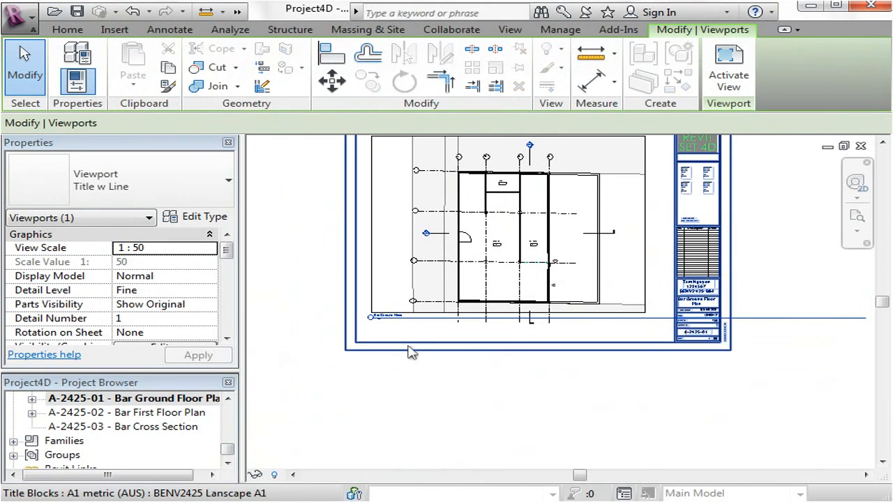
pyautogui.moveTo(395, 329); pyautogui.dragTo(394, 344)
pyautogui.click(325, 383)
pyautogui.scroll(-2, 352, 373)
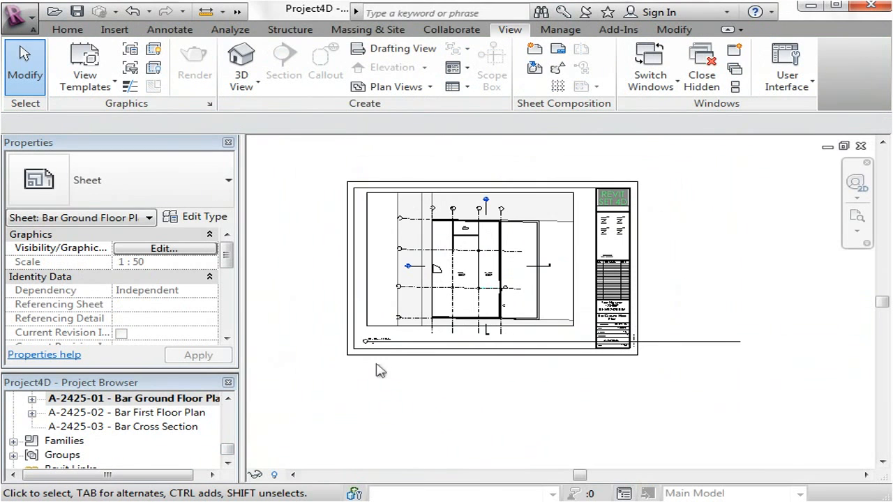
# Shorten the ground floor view title line so it ends a little past the title text, inside the sheet border
pyautogui.scroll(1, 377, 329)
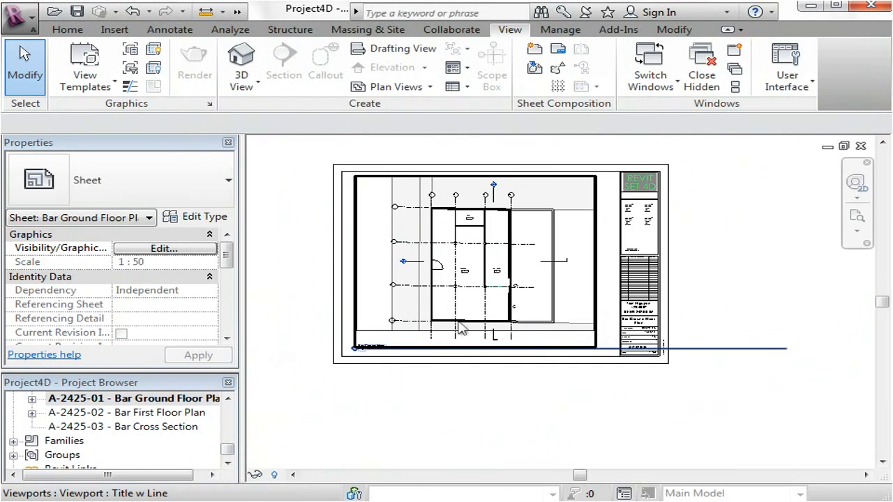
pyautogui.moveTo(559, 279); pyautogui.dragTo(581, 286, button='middle')
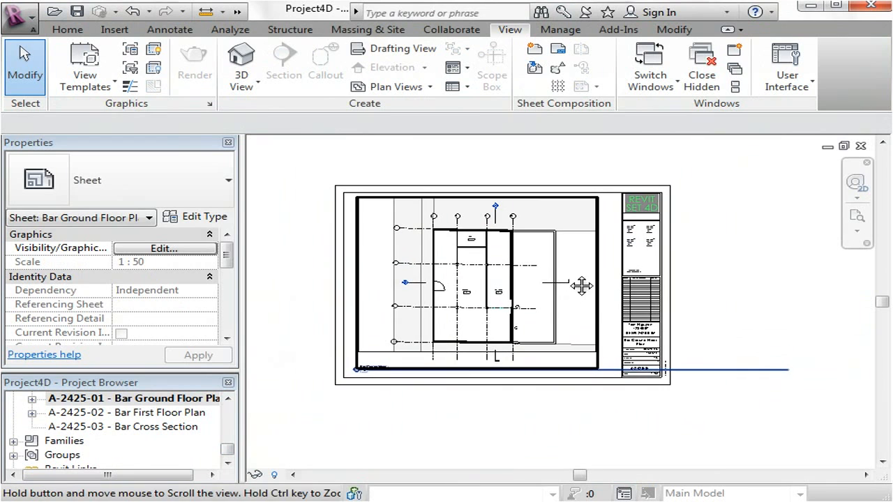
pyautogui.click(590, 243)
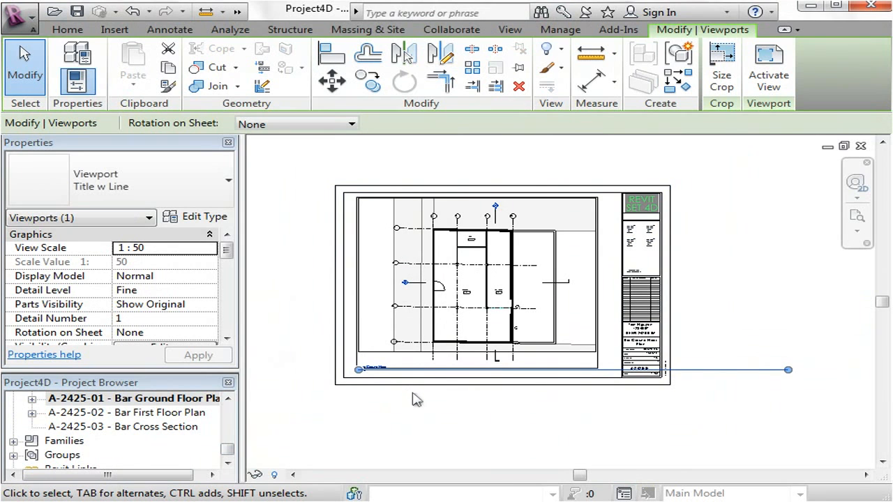
pyautogui.click(486, 414)
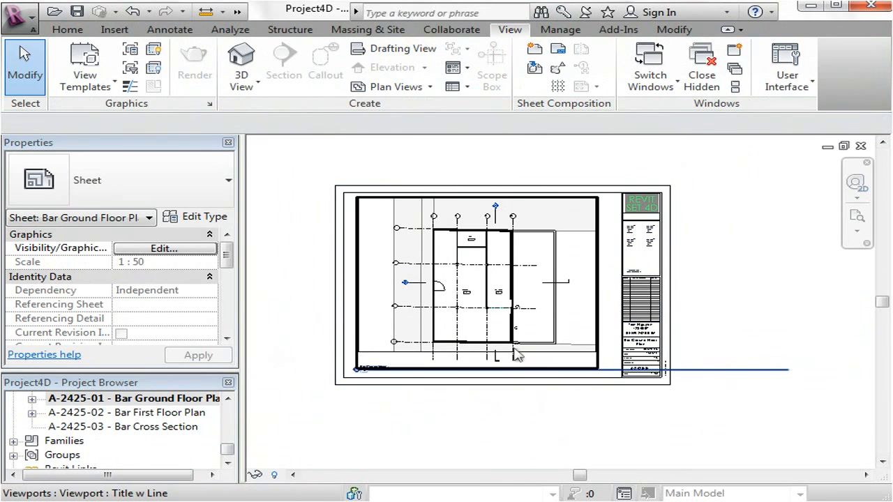
pyautogui.click(520, 353)
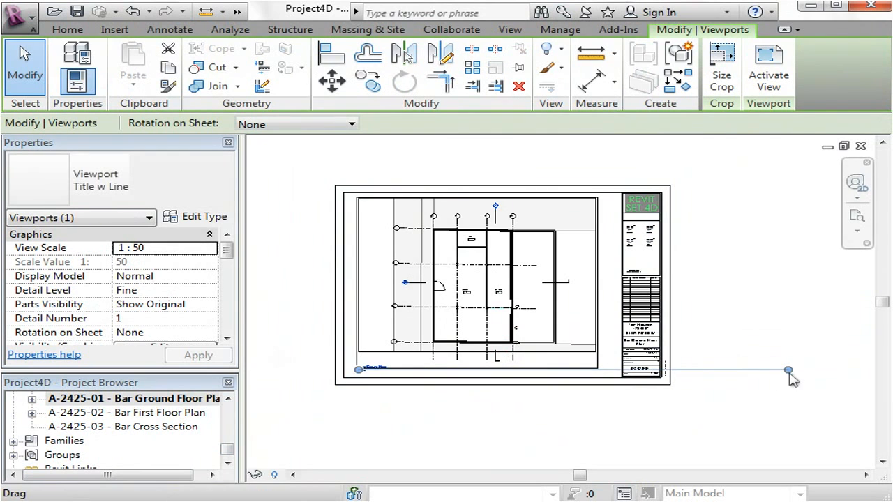
pyautogui.moveTo(787, 370); pyautogui.dragTo(707, 369)
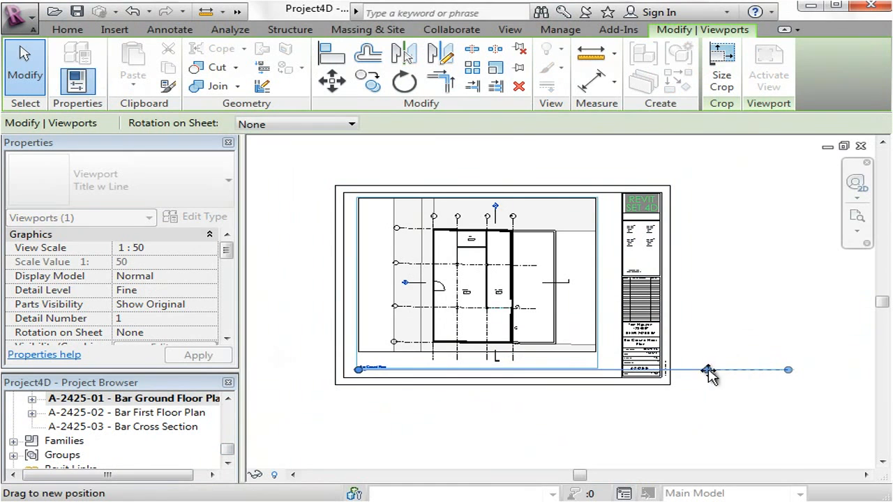
pyautogui.moveTo(434, 372); pyautogui.dragTo(433, 370)
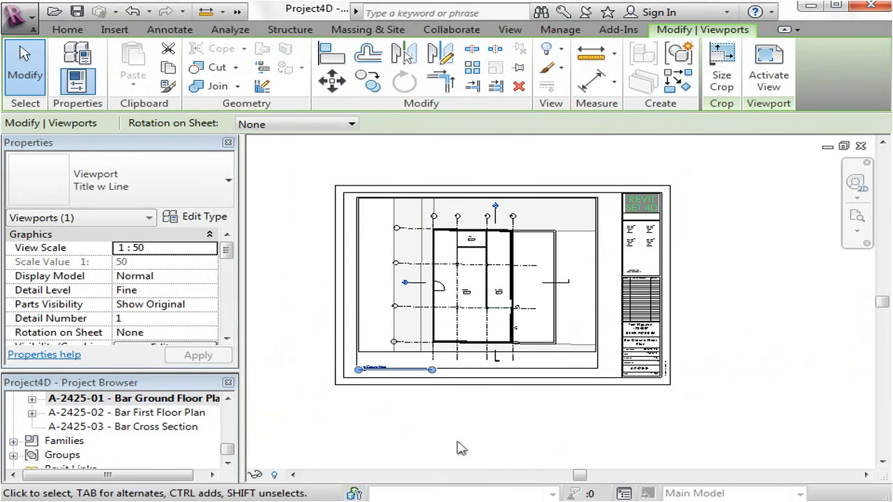
pyautogui.click(439, 407)
# Examine the ground floor view title's detail number, name and scale, and check the overall sheet layout
pyautogui.scroll(3, 390, 408)
pyautogui.scroll(2, 348, 411)
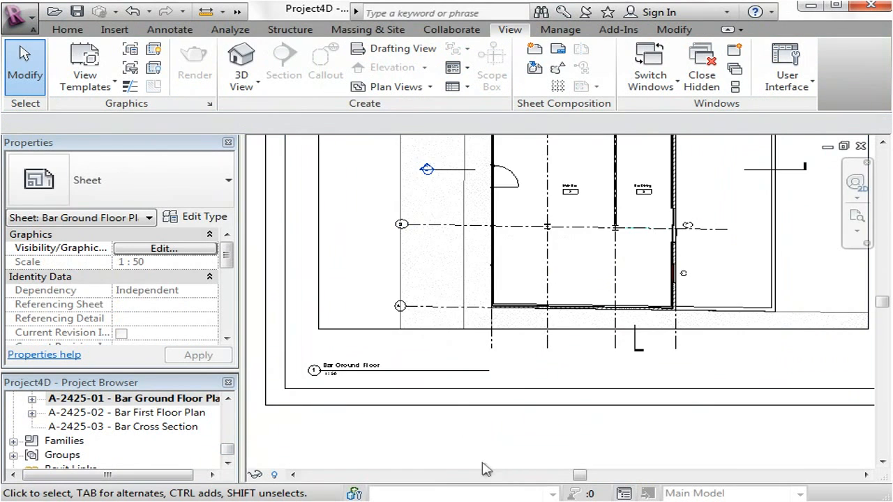
pyautogui.scroll(4, 300, 390)
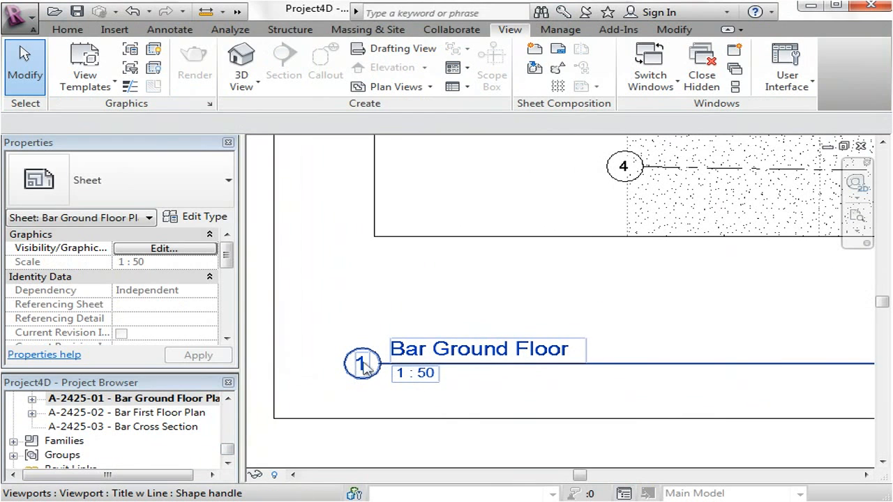
pyautogui.scroll(-5, 361, 375)
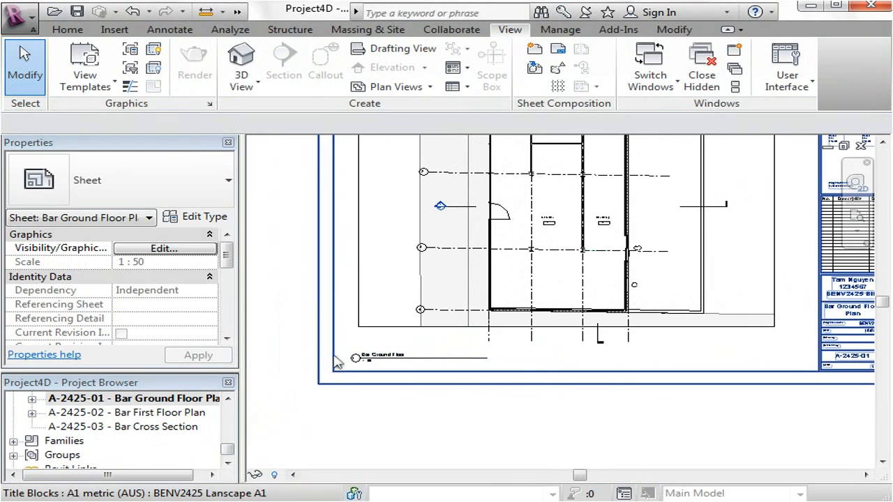
pyautogui.moveTo(423, 360); pyautogui.dragTo(423, 406, button='middle')
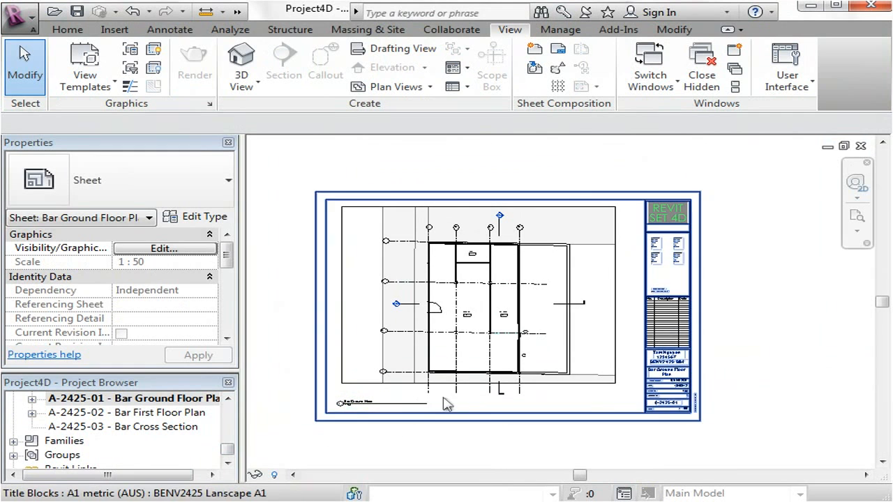
pyautogui.moveTo(381, 451); pyautogui.dragTo(369, 426, button='middle')
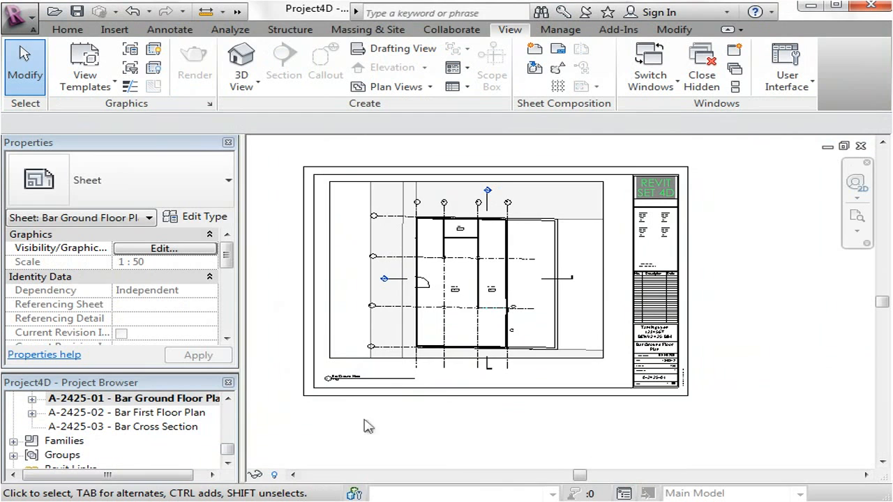
# Open sheet A-2425-02 - Bar First Floor Plan
pyautogui.doubleClick(162, 414)
pyautogui.moveTo(548, 296)
pyautogui.mouseDown(button='middle')
pyautogui.moveTo(540, 353)
pyautogui.moveTo(552, 308)
pyautogui.mouseUp(button='middle')
pyautogui.scroll(1, 530, 305)
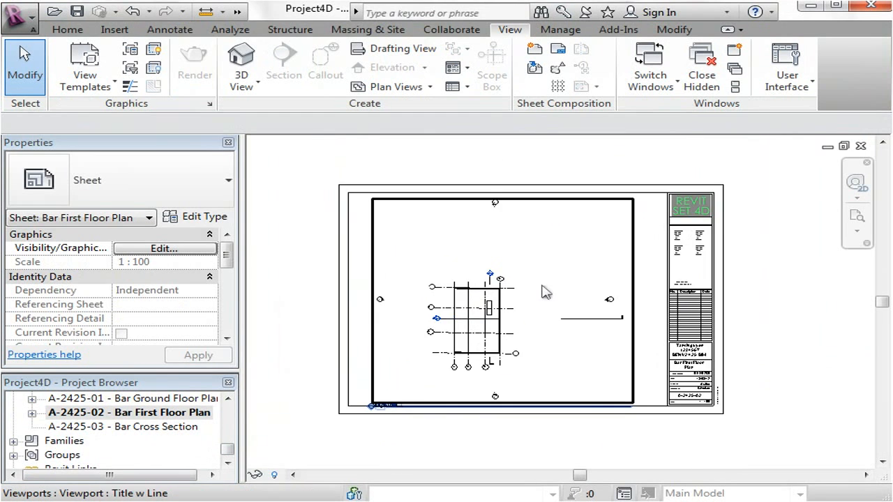
# Set the view scale of the first floor plan viewport to 1:50 and apply it
pyautogui.click(526, 265)
pyautogui.rightClick(526, 266)
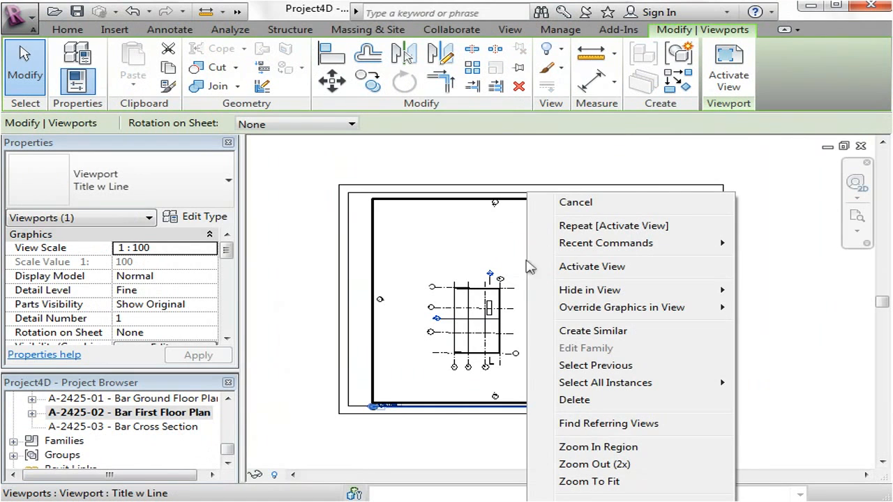
pyautogui.click(311, 263)
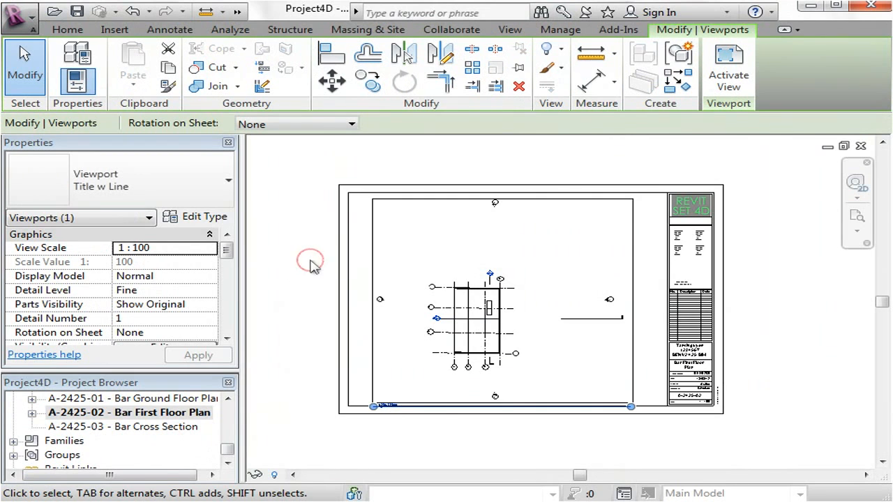
pyautogui.click(192, 249)
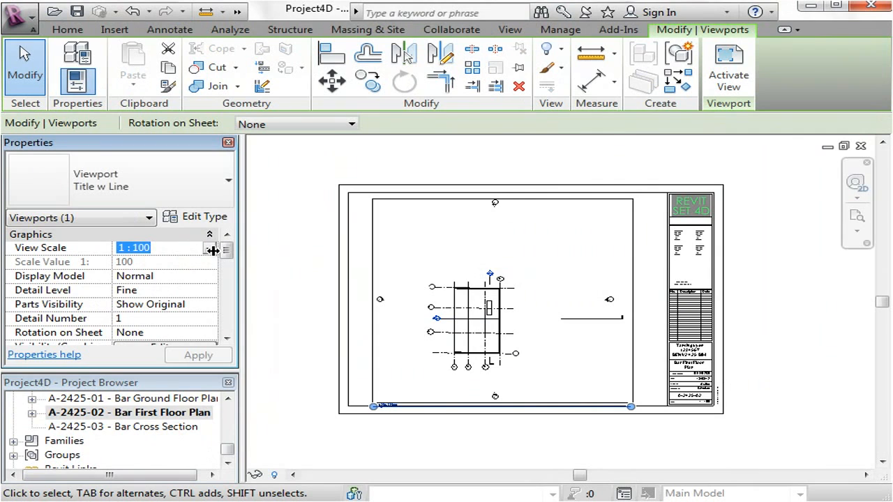
pyautogui.click(208, 249)
pyautogui.click(142, 308)
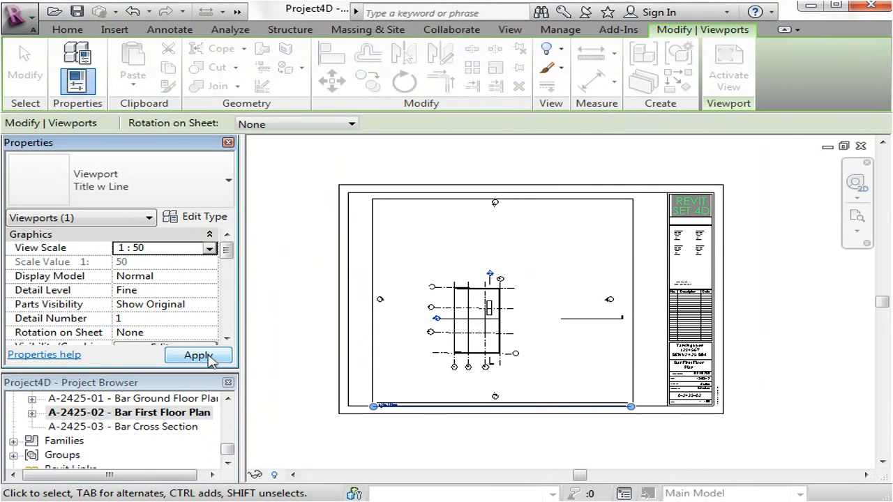
pyautogui.click(198, 356)
pyautogui.click(295, 342)
# Activate the first floor plan viewport on the sheet, turn on cropping and show its crop region
pyautogui.scroll(-2, 385, 363)
pyautogui.moveTo(384, 362); pyautogui.dragTo(470, 365, button='middle')
pyautogui.click(514, 270)
pyautogui.rightClick(516, 270)
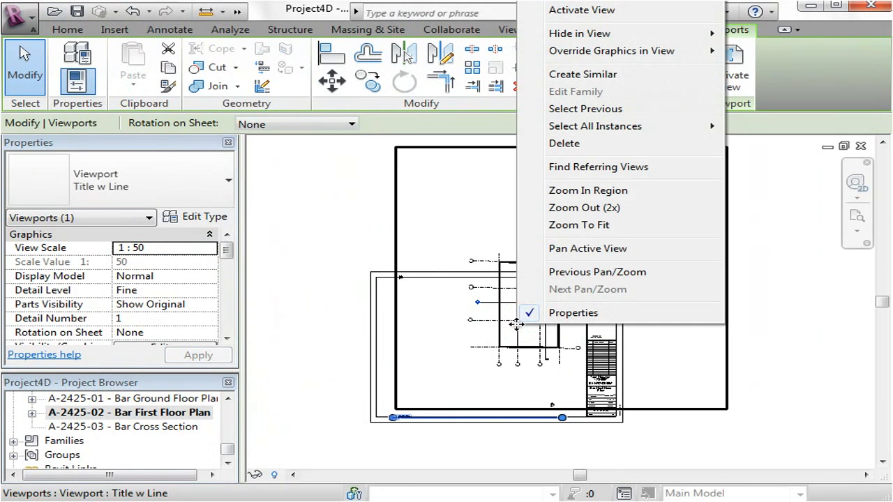
pyautogui.click(800, 273)
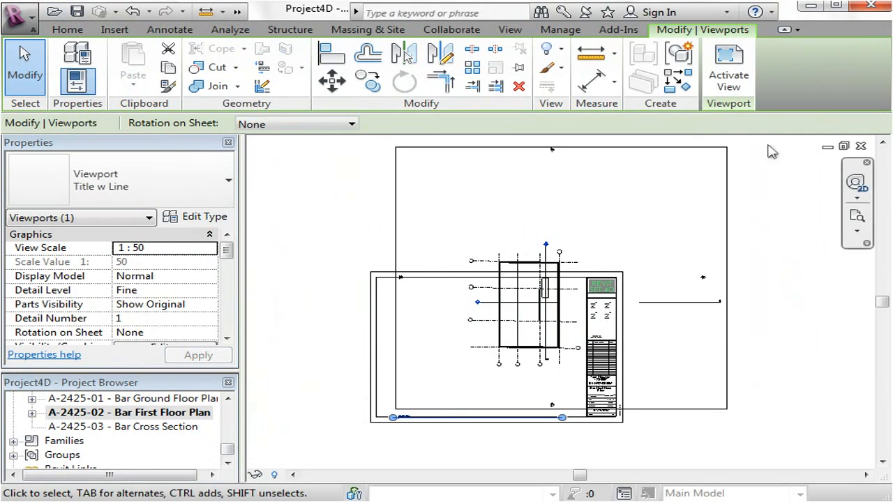
pyautogui.click(731, 81)
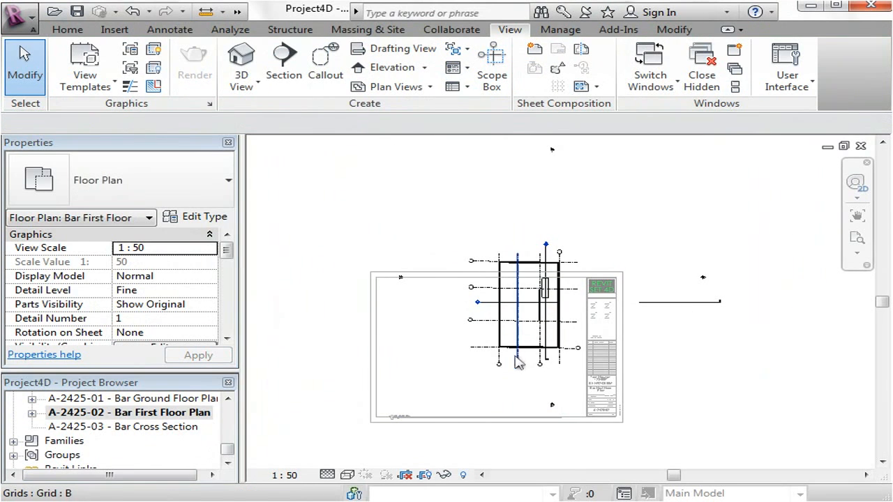
pyautogui.click(428, 480)
pyautogui.scroll(-2, 411, 403)
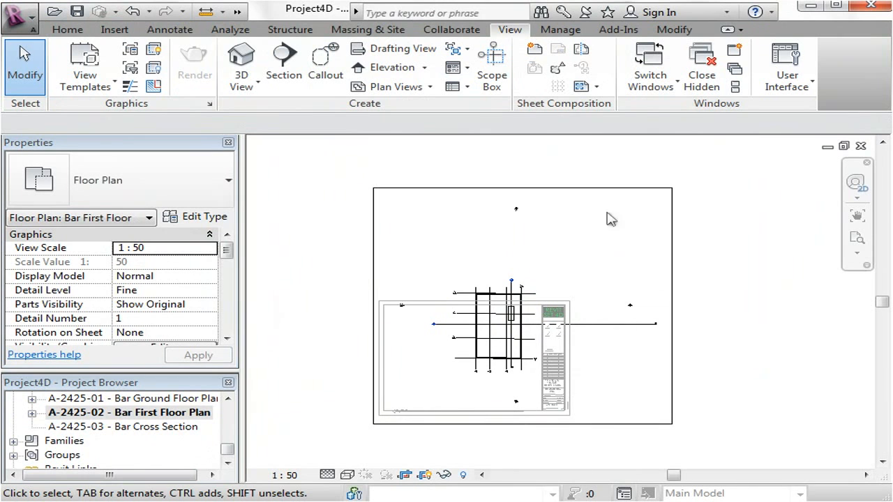
# Pull all four crop region edges in close around the first floor plan and its grid bubbles, keeping the view cropped
pyautogui.click(611, 189)
pyautogui.moveTo(524, 187); pyautogui.dragTo(523, 276)
pyautogui.moveTo(523, 423); pyautogui.dragTo(524, 384)
pyautogui.moveTo(671, 329); pyautogui.dragTo(546, 329)
pyautogui.moveTo(373, 330); pyautogui.dragTo(437, 329)
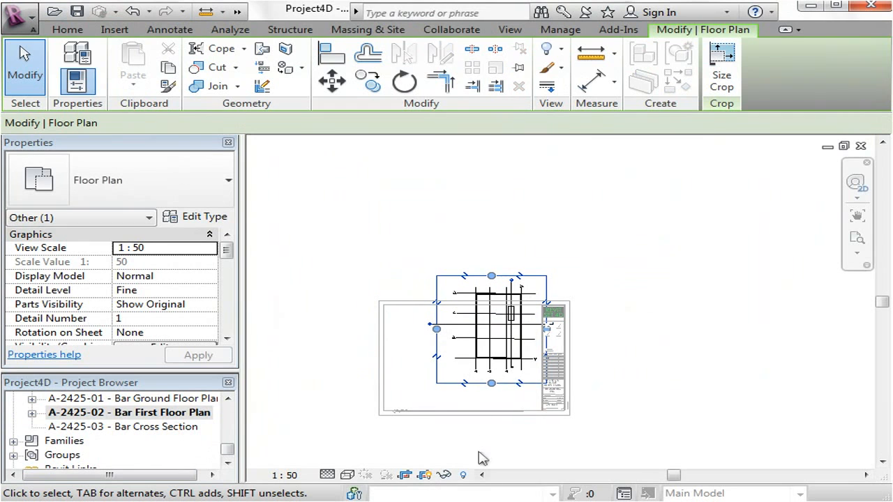
pyautogui.click(479, 453)
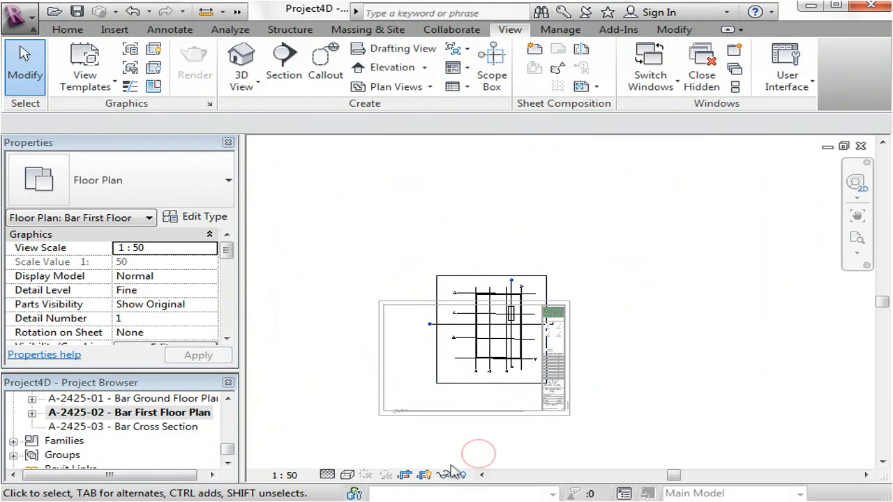
pyautogui.click(399, 475)
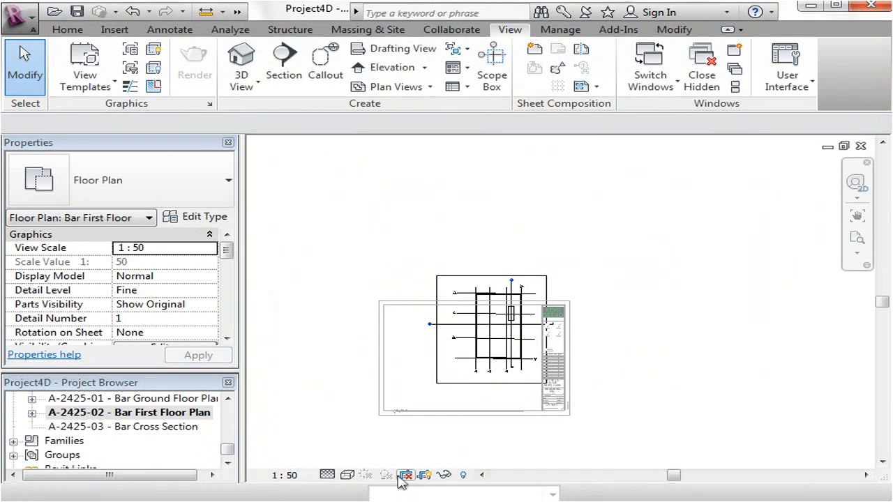
pyautogui.click(405, 475)
pyautogui.click(401, 475)
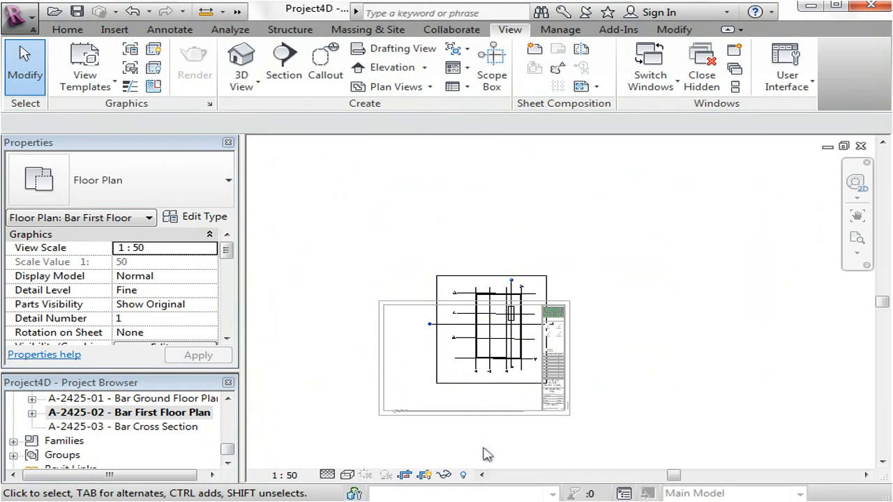
# Deactivate the first floor view and move its viewport down into the sheet frame, clear of the title block
pyautogui.scroll(2, 416, 432)
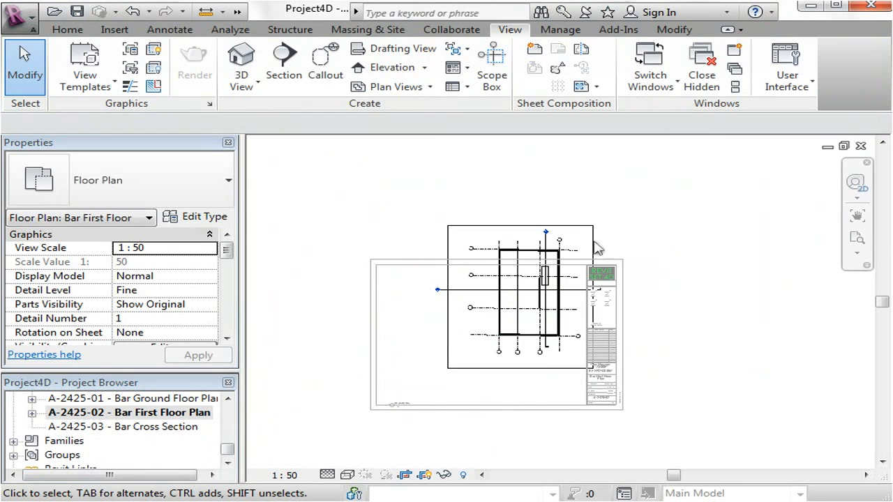
pyautogui.rightClick(452, 337)
pyautogui.rightClick(398, 321)
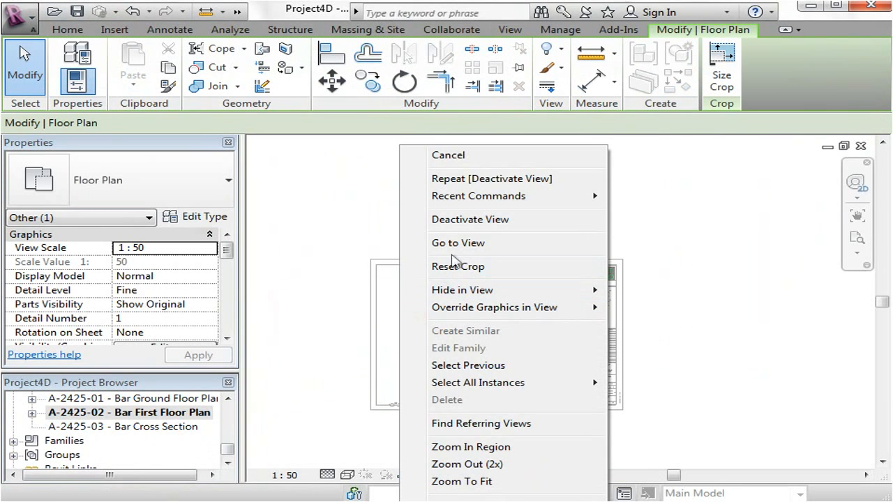
pyautogui.click(447, 219)
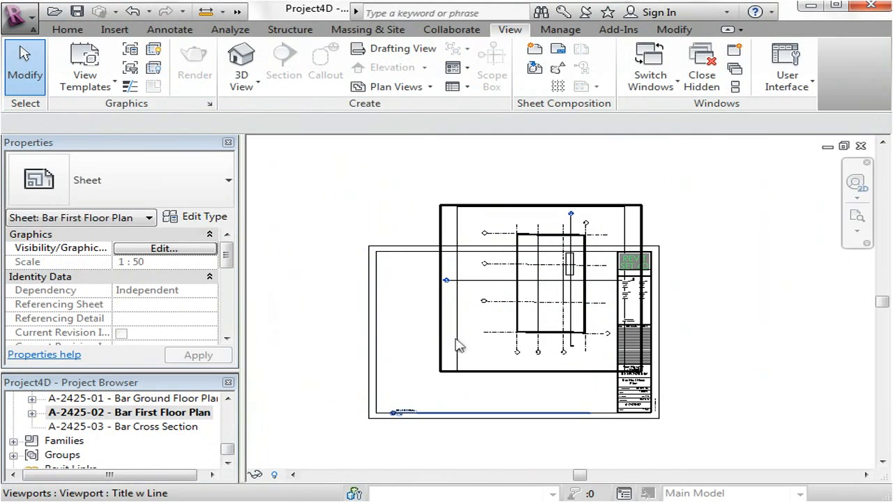
pyautogui.click(459, 343)
pyautogui.moveTo(511, 206); pyautogui.dragTo(458, 250)
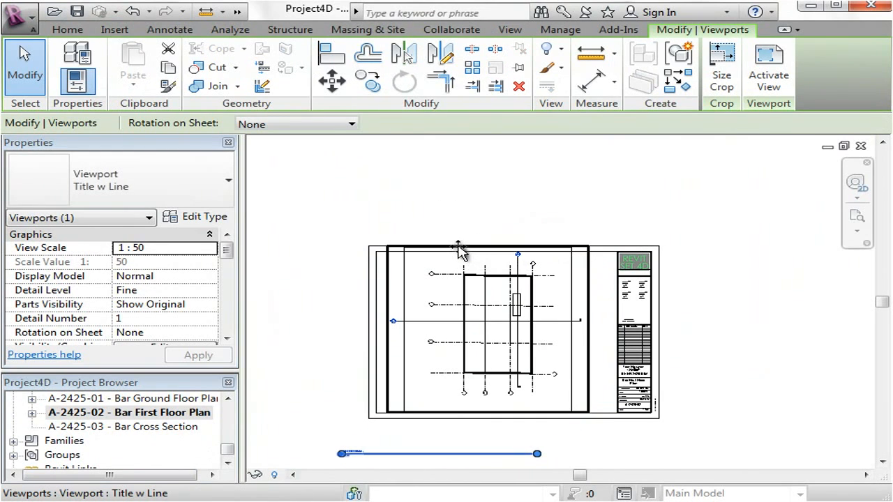
pyautogui.click(522, 195)
# Move the Bar First Floor view title up inside the sheet's lower border, beneath the plan
pyautogui.scroll(-2, 503, 385)
pyautogui.scroll(2, 461, 293)
pyautogui.moveTo(464, 294); pyautogui.dragTo(508, 394, button='middle')
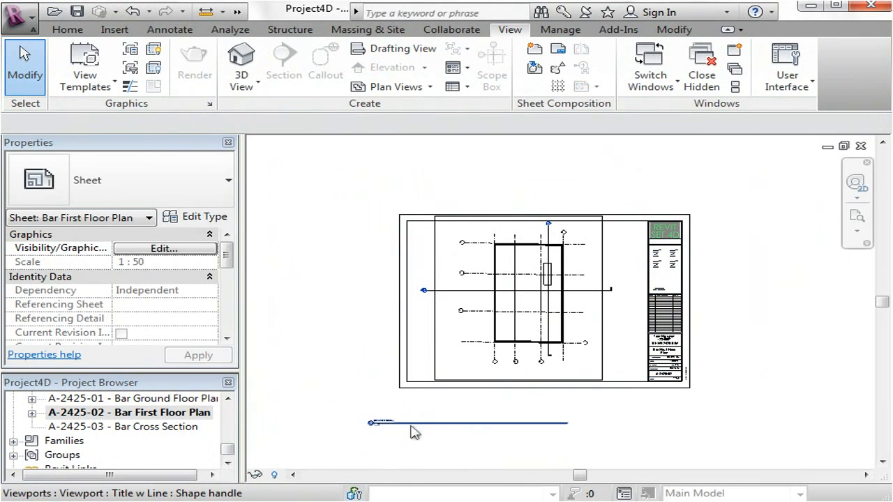
pyautogui.click(377, 424)
pyautogui.moveTo(454, 382); pyautogui.dragTo(449, 373)
pyautogui.click(454, 434)
# Shorten the first floor view title line so it ends a little past the title text
pyautogui.scroll(2, 525, 340)
pyautogui.click(609, 434)
pyautogui.click(638, 342)
pyautogui.moveTo(674, 388); pyautogui.dragTo(454, 389)
pyautogui.click(472, 435)
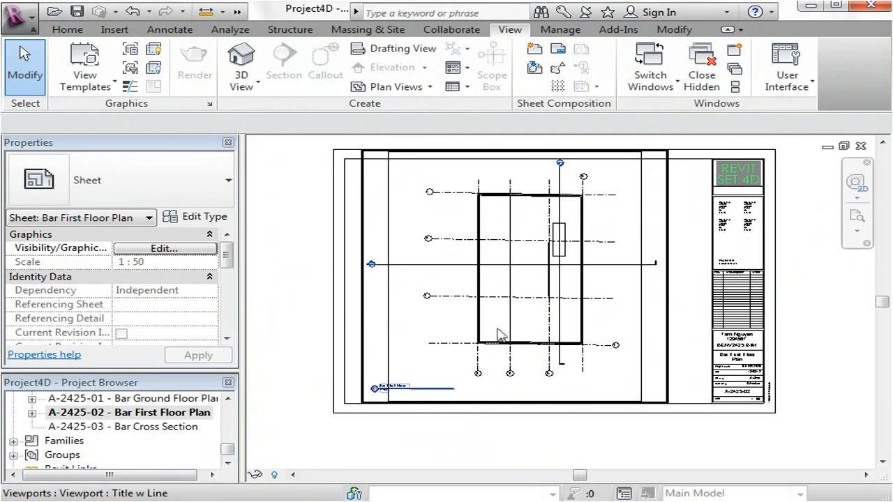
# Activate the first floor viewport, hide its crop region and deactivate the view again
pyautogui.scroll(-2, 445, 426)
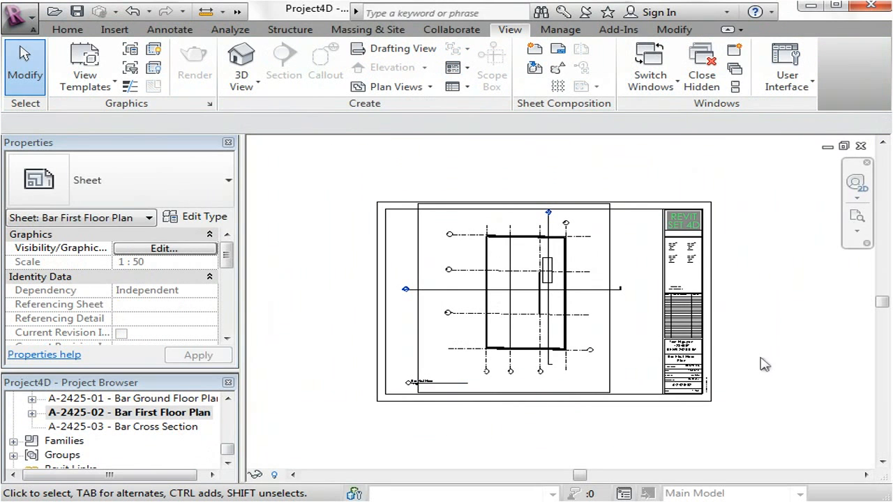
pyautogui.scroll(1, 765, 364)
pyautogui.moveTo(767, 333); pyautogui.dragTo(779, 319, button='middle')
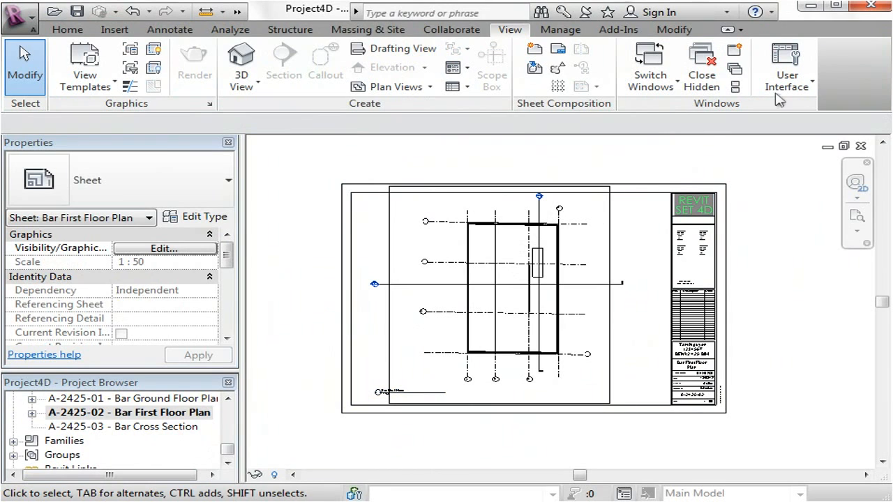
pyautogui.rightClick(588, 253)
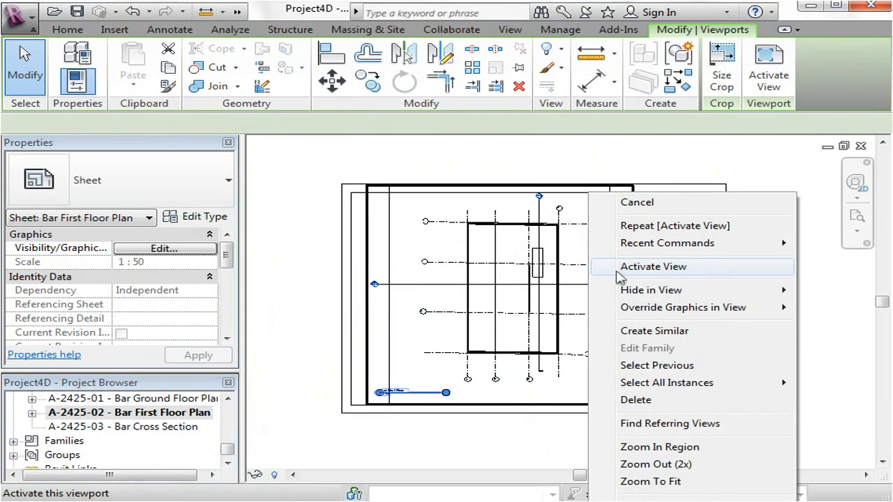
pyautogui.click(621, 267)
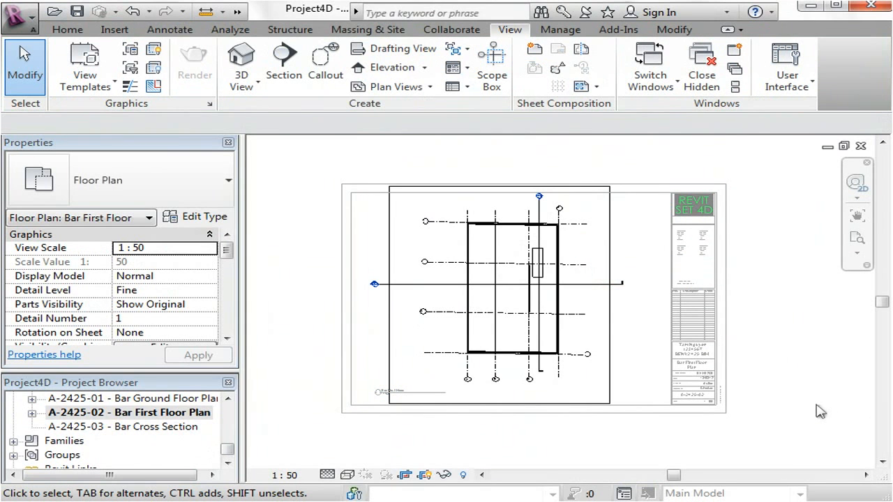
pyautogui.click(426, 476)
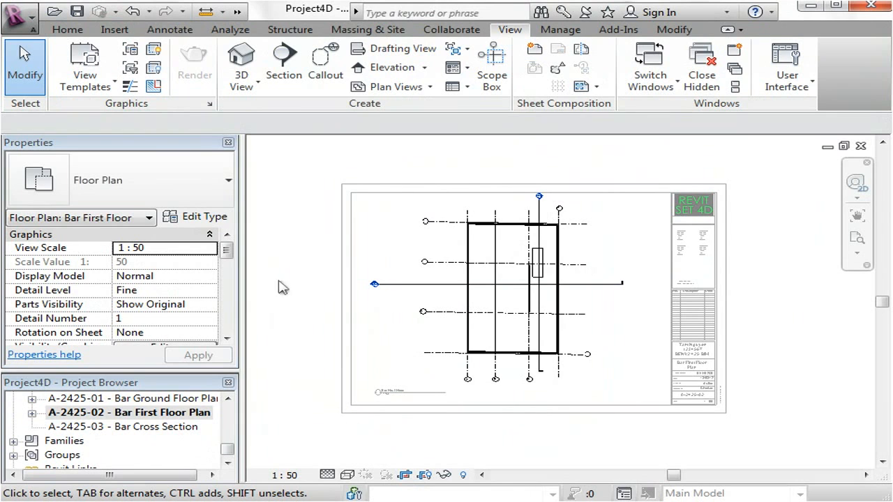
pyautogui.rightClick(312, 287)
pyautogui.click(329, 355)
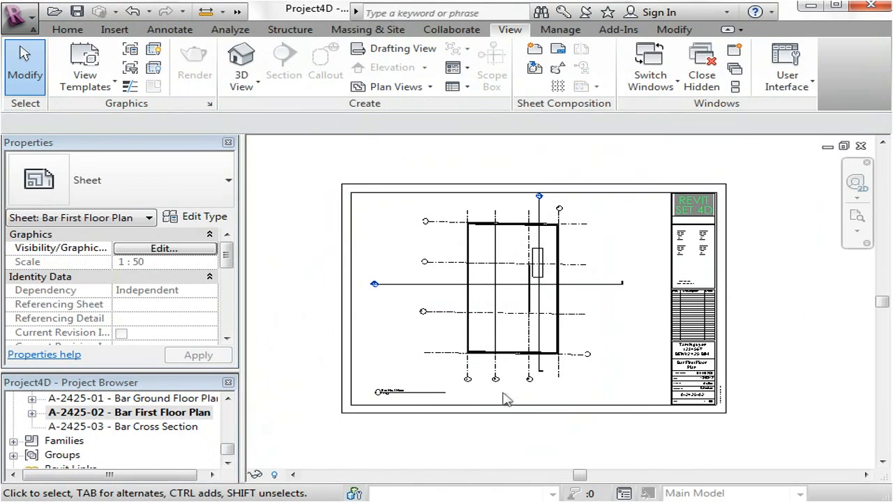
# Reactivate the first floor plan view on the sheet for editing its section markers
pyautogui.scroll(1, 498, 301)
pyautogui.moveTo(577, 315); pyautogui.dragTo(574, 307, button='middle')
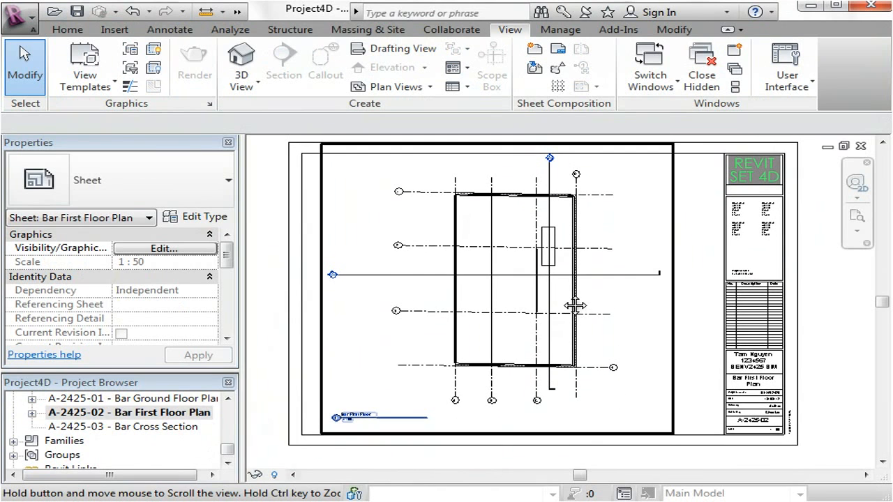
pyautogui.click(630, 309)
pyautogui.rightClick(631, 309)
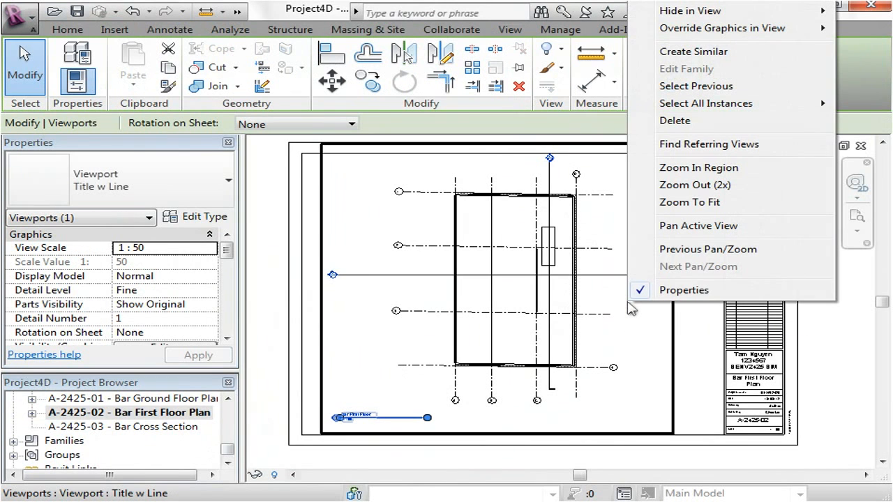
pyautogui.click(664, 6)
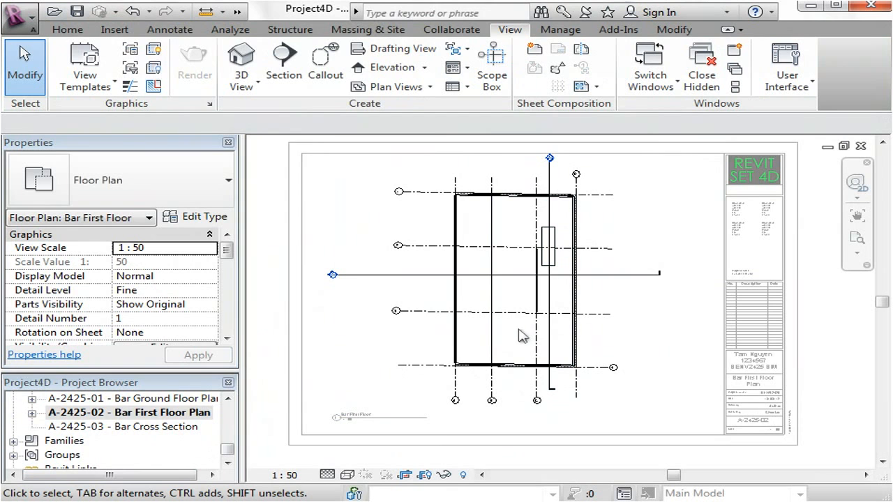
# Break the horizontal Bar Cross Section line with a gap across the plan and bring its section head closer to the building
pyautogui.moveTo(524, 337); pyautogui.dragTo(528, 343, button='middle')
pyautogui.scroll(1, 528, 299)
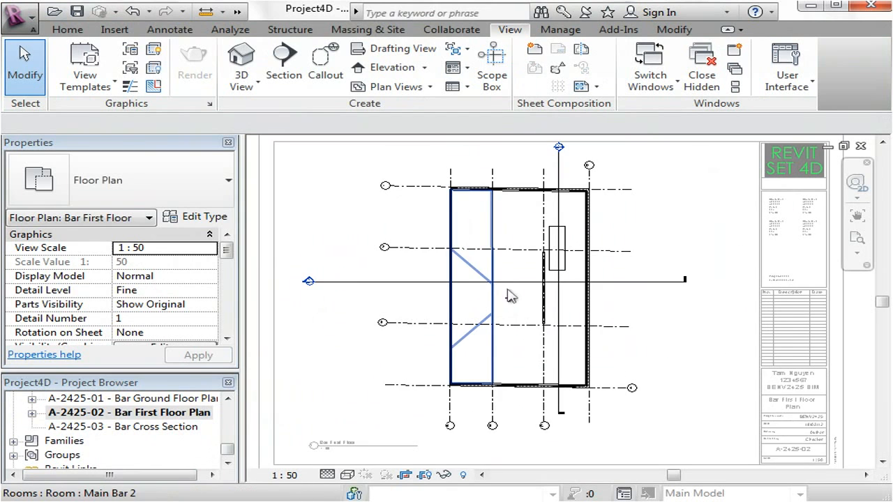
pyautogui.click(509, 284)
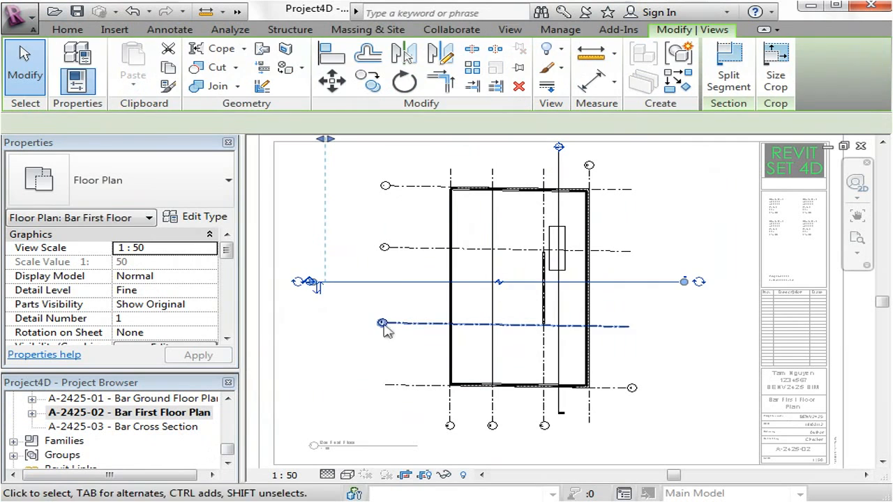
pyautogui.click(501, 285)
pyautogui.moveTo(438, 285); pyautogui.dragTo(358, 282)
pyautogui.moveTo(562, 283); pyautogui.dragTo(640, 283)
pyautogui.moveTo(337, 284); pyautogui.dragTo(399, 285)
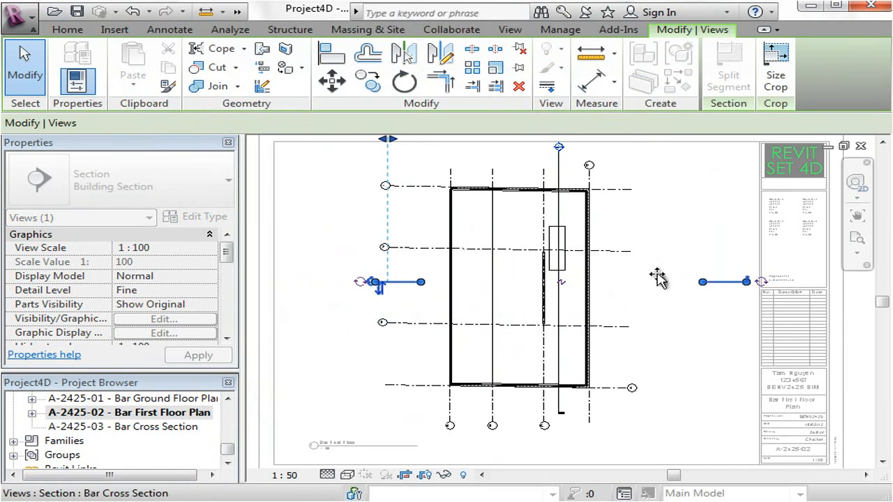
# Bring the tail segment of the Bar Cross Section line in beside the building as a short stub
pyautogui.moveTo(703, 283); pyautogui.dragTo(606, 282)
pyautogui.moveTo(747, 282); pyautogui.dragTo(644, 283)
pyautogui.moveTo(504, 283); pyautogui.dragTo(611, 282)
pyautogui.press('Escape')
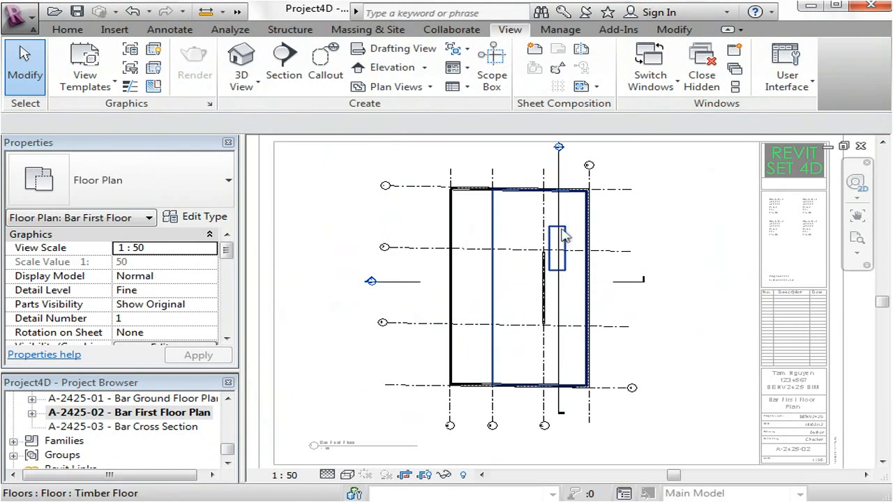
# Break the vertical section line with a gap across the plan, leaving short end stubs, and lower its section head towards the building
pyautogui.click(558, 209)
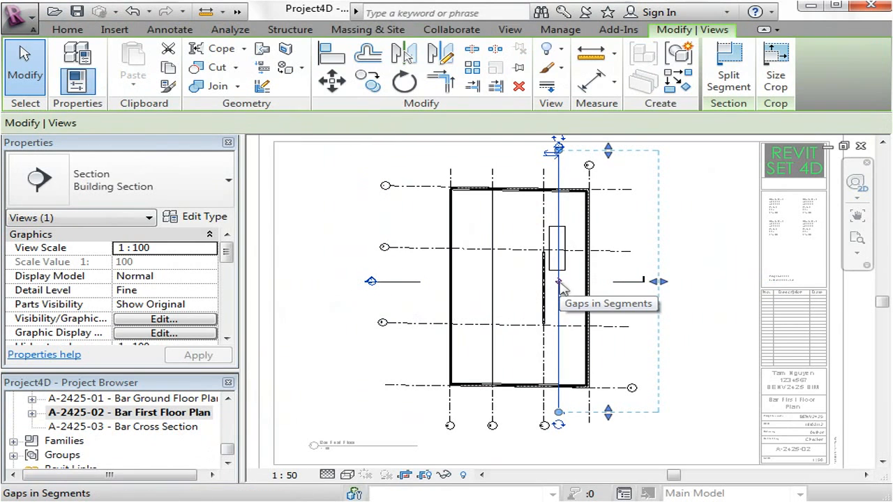
pyautogui.click(561, 283)
pyautogui.moveTo(563, 325); pyautogui.dragTo(561, 393)
pyautogui.moveTo(562, 240); pyautogui.dragTo(558, 179)
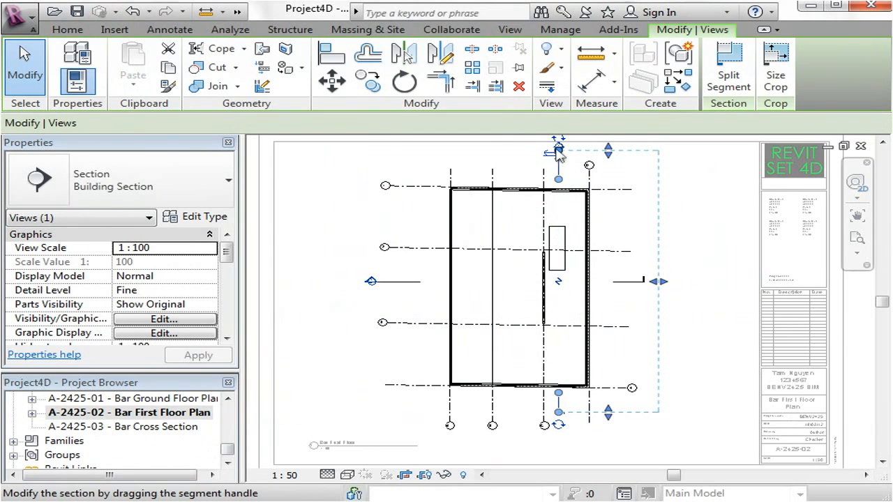
pyautogui.moveTo(558, 147); pyautogui.dragTo(563, 185)
pyautogui.click(697, 373)
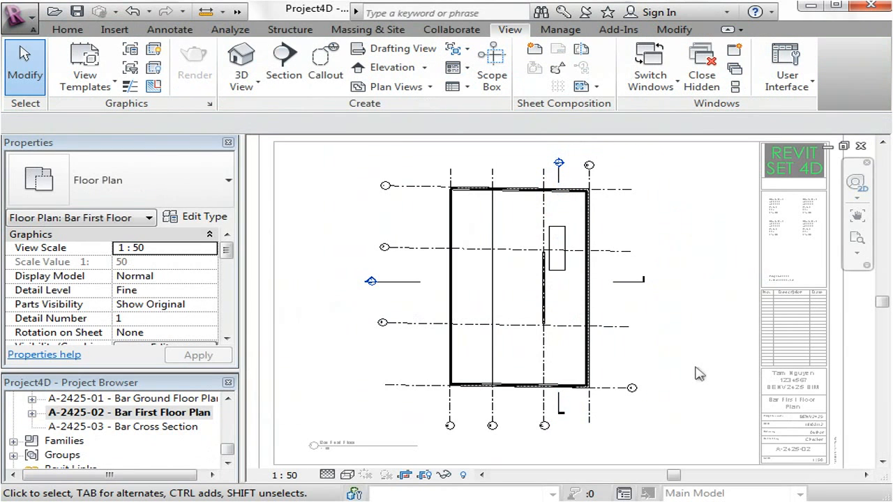
pyautogui.scroll(-2, 650, 349)
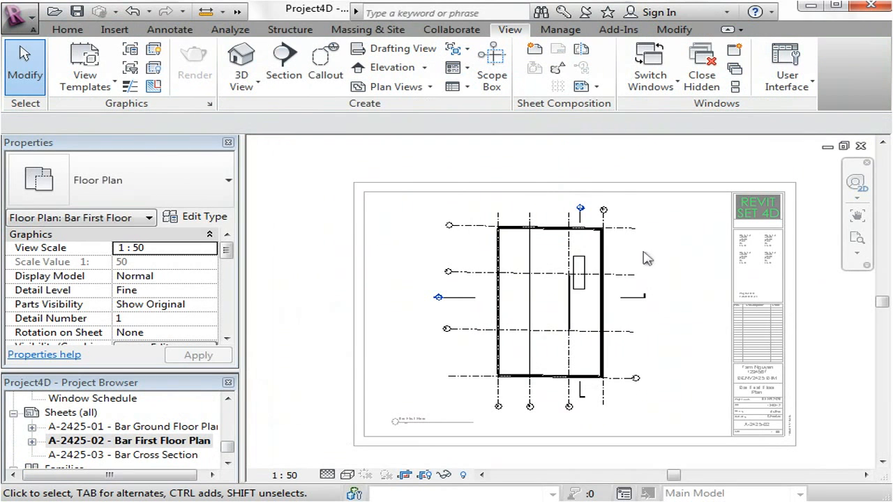
# Deactivate the first floor viewport and open the Bar First Floor plan to check its shortened section markers
pyautogui.rightClick(640, 261)
pyautogui.click(674, 327)
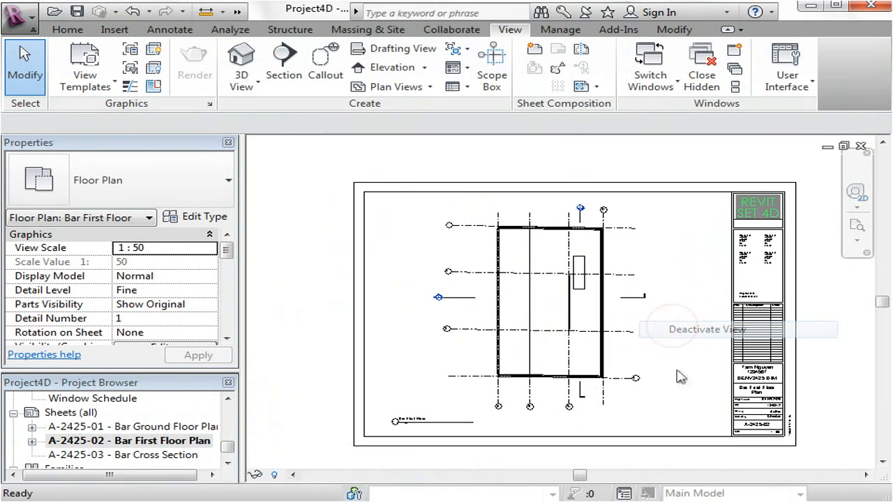
pyautogui.moveTo(227, 446); pyautogui.dragTo(228, 413)
pyautogui.doubleClick(104, 412)
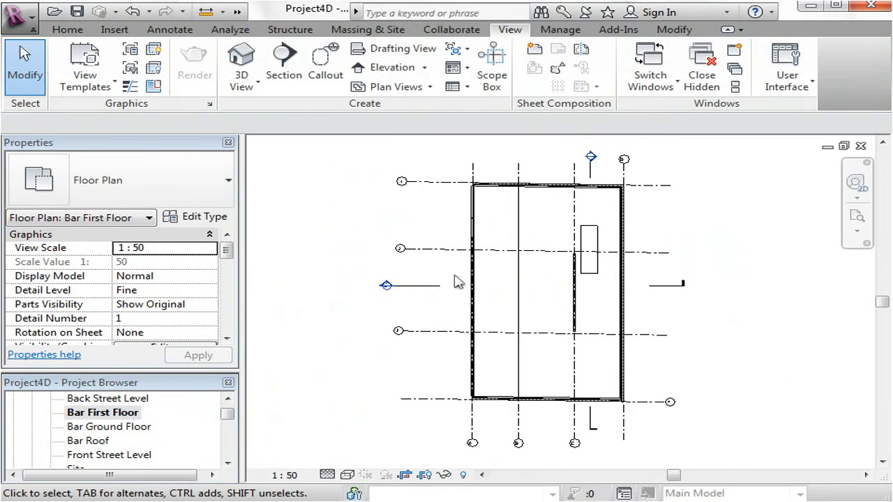
pyautogui.scroll(2, 454, 300)
pyautogui.scroll(-2, 672, 301)
pyautogui.moveTo(710, 325); pyautogui.dragTo(689, 319, button='middle')
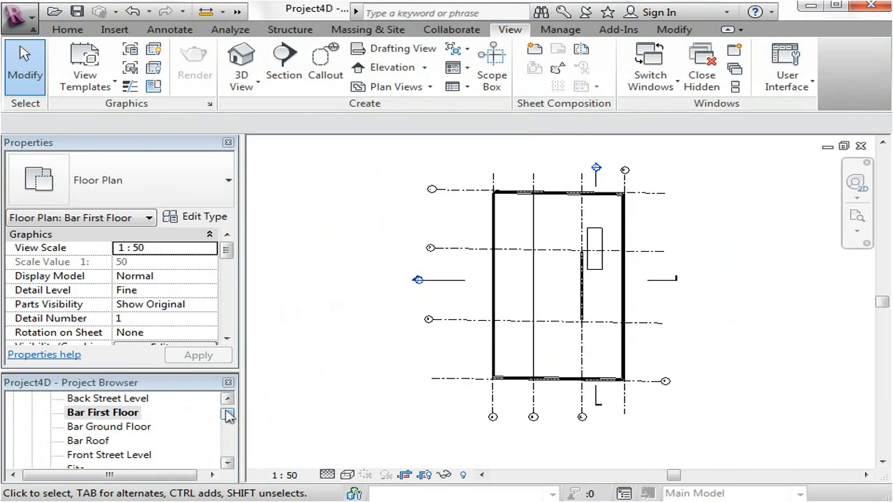
pyautogui.moveTo(226, 410)
pyautogui.mouseDown()
pyautogui.moveTo(228, 438)
pyautogui.moveTo(226, 413)
pyautogui.mouseUp()
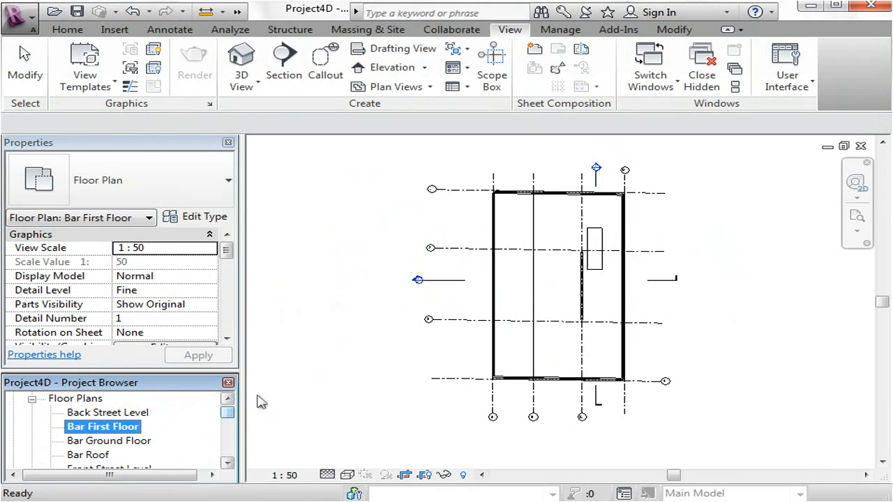
pyautogui.click(367, 356)
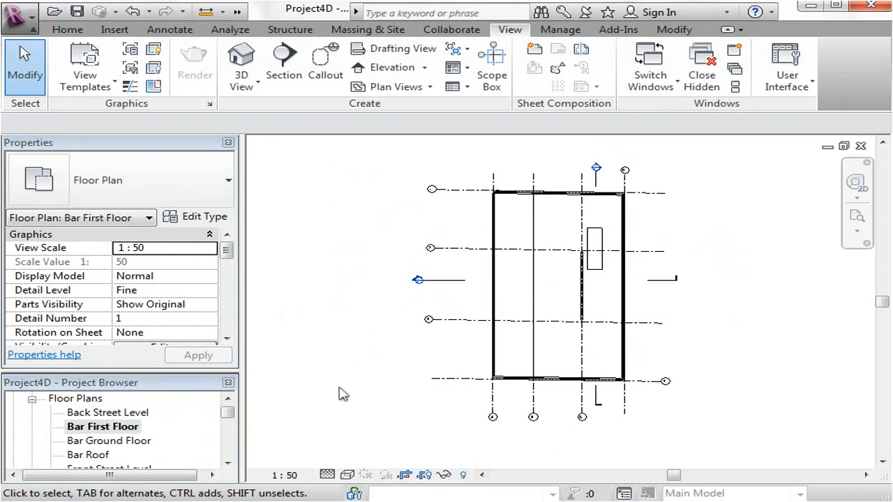
# Open sheet A-2425-03 - Bar Cross Section and place the Bar Longitudinal Section view in its upper half
pyautogui.moveTo(228, 417); pyautogui.dragTo(230, 455)
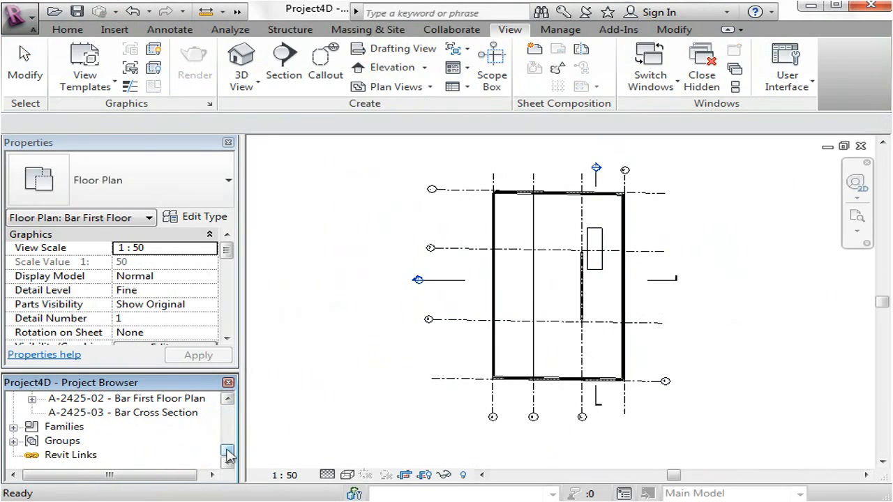
pyautogui.doubleClick(156, 415)
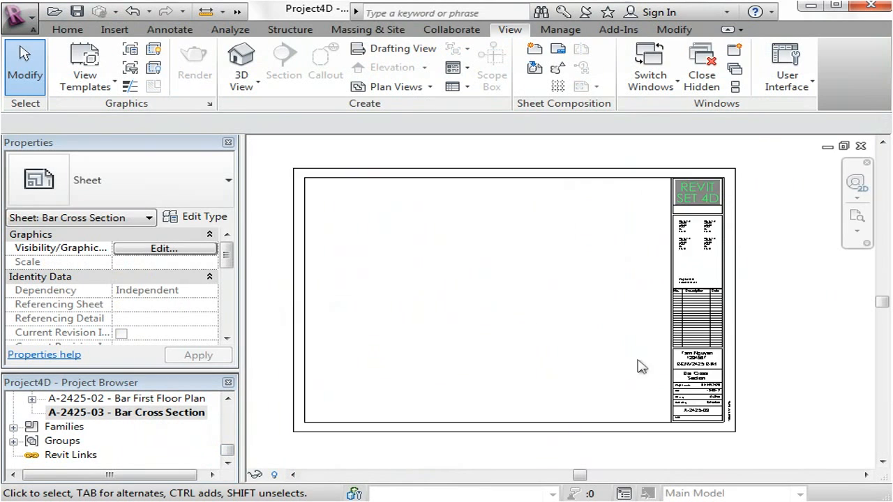
pyautogui.scroll(3, 491, 314)
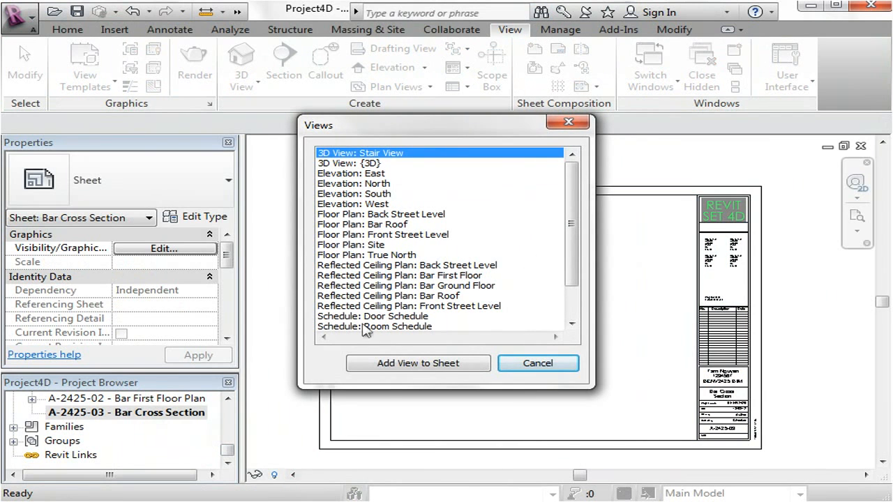
pyautogui.moveTo(571, 244); pyautogui.dragTo(576, 282)
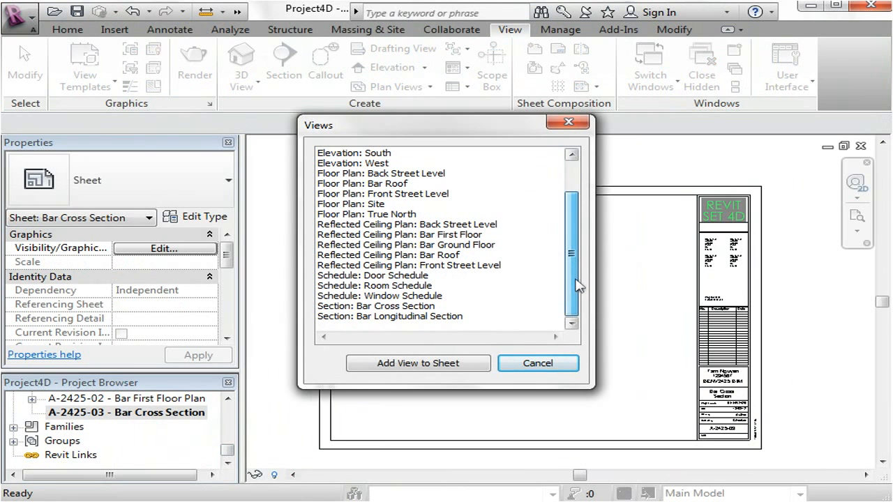
pyautogui.click(397, 318)
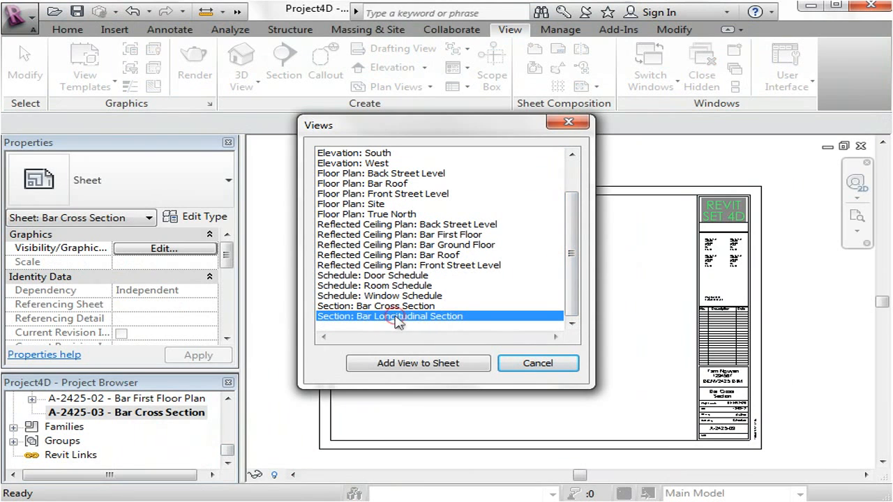
pyautogui.click(417, 364)
pyautogui.click(508, 279)
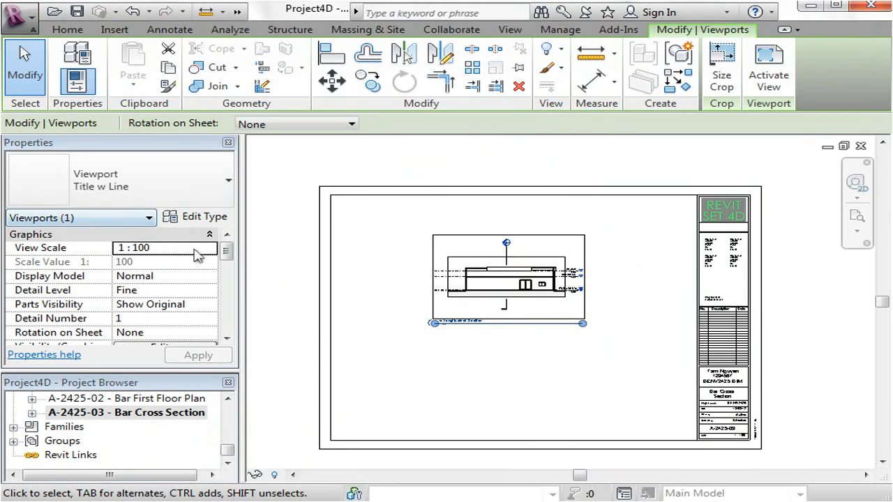
# Set the placed section's view scale to 1 : 50 and reposition the viewport in the sheet's upper half
pyautogui.click(209, 249)
pyautogui.click(139, 309)
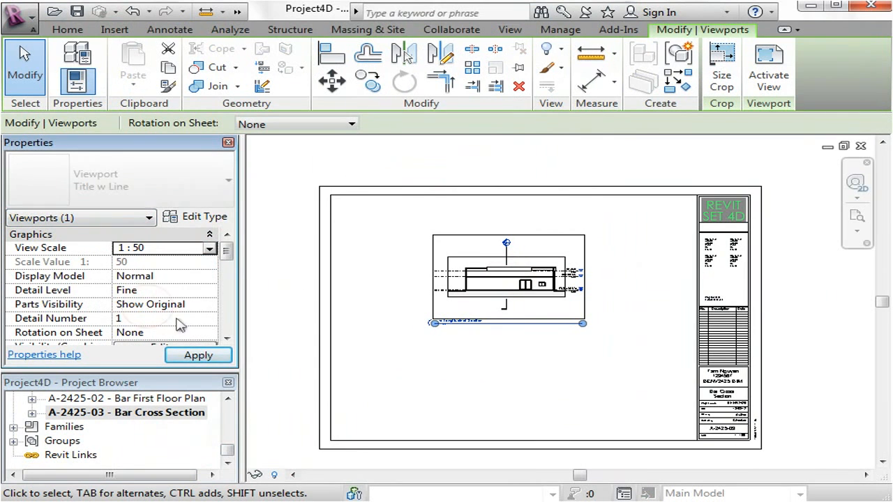
pyautogui.click(370, 351)
pyautogui.moveTo(441, 314); pyautogui.dragTo(444, 326, button='middle')
pyautogui.click(502, 279)
pyautogui.moveTo(532, 260); pyautogui.dragTo(478, 296)
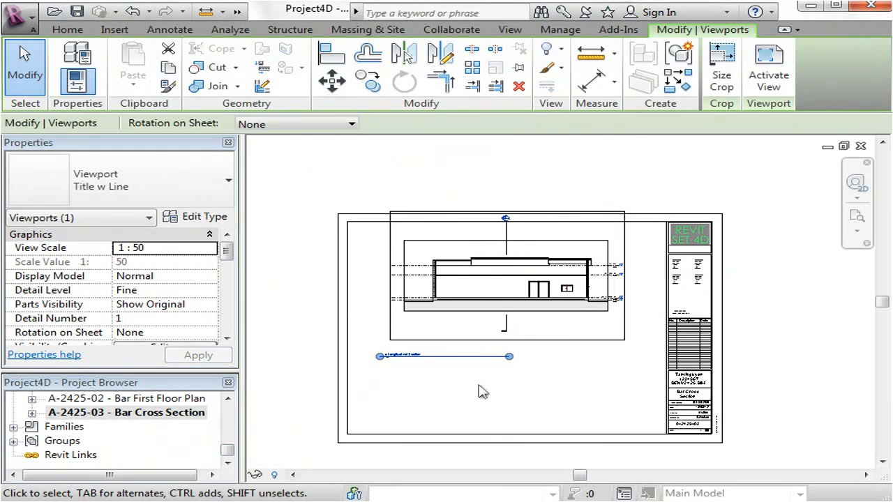
pyautogui.click(479, 389)
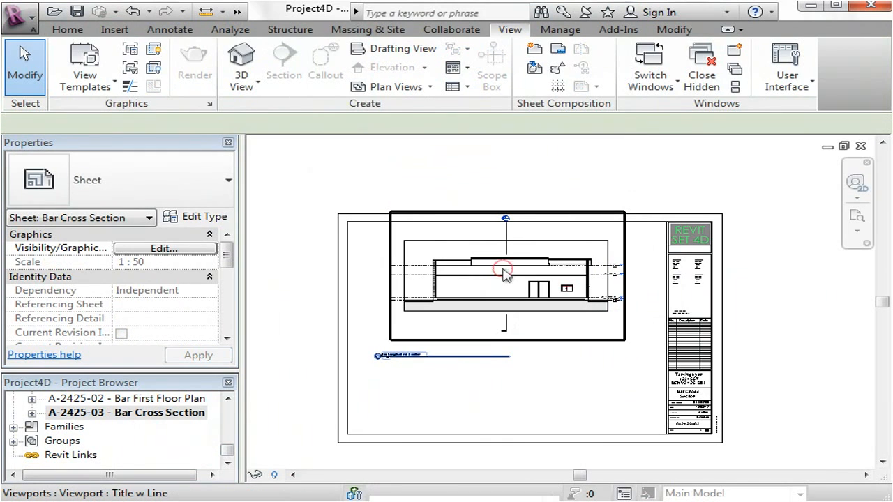
# Activate the longitudinal section view on the sheet and shorten the upper part of its Bar Cross Section marker, lowering the head towards the building
pyautogui.click(503, 274)
pyautogui.click(767, 67)
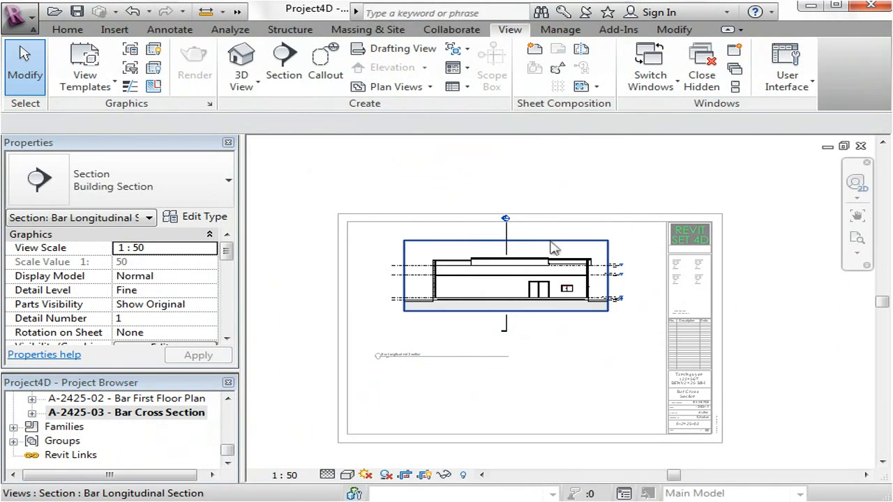
pyautogui.click(442, 475)
pyautogui.click(426, 474)
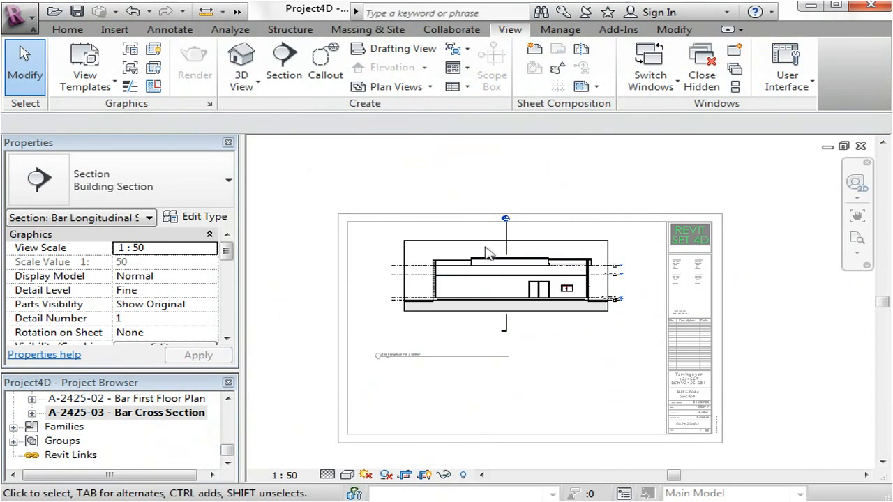
pyautogui.click(484, 241)
pyautogui.scroll(1, 505, 249)
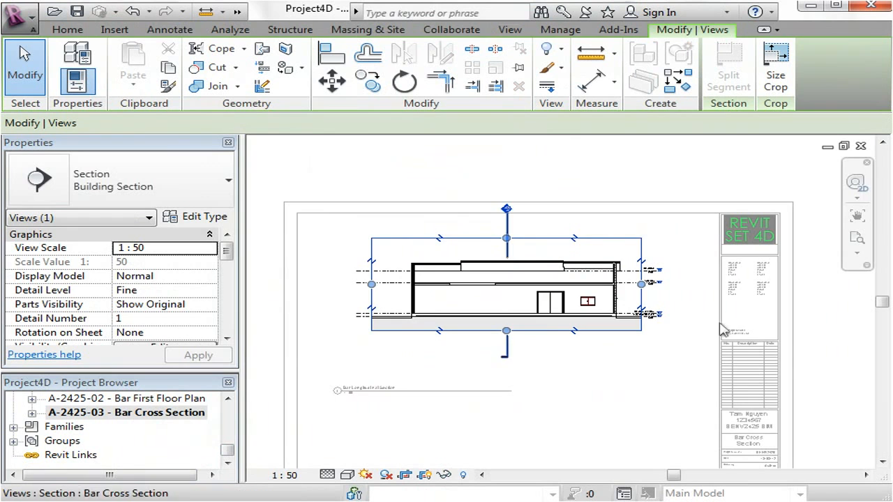
pyautogui.click(401, 373)
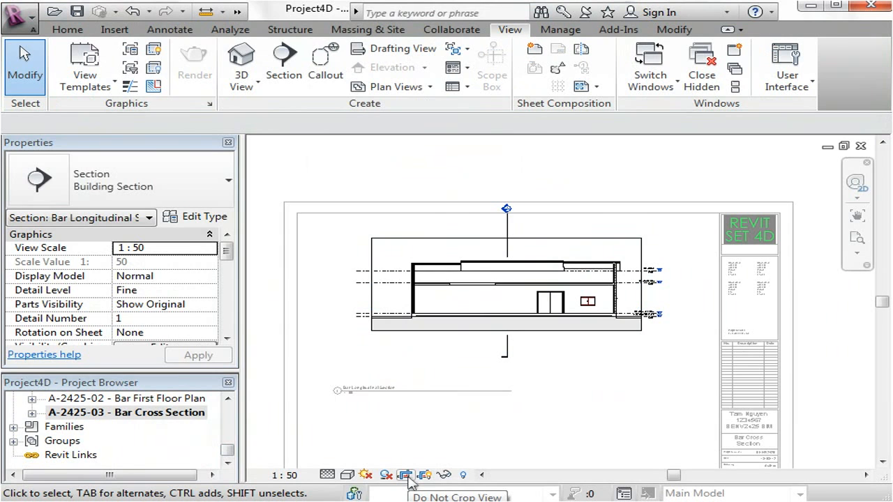
pyautogui.click(507, 227)
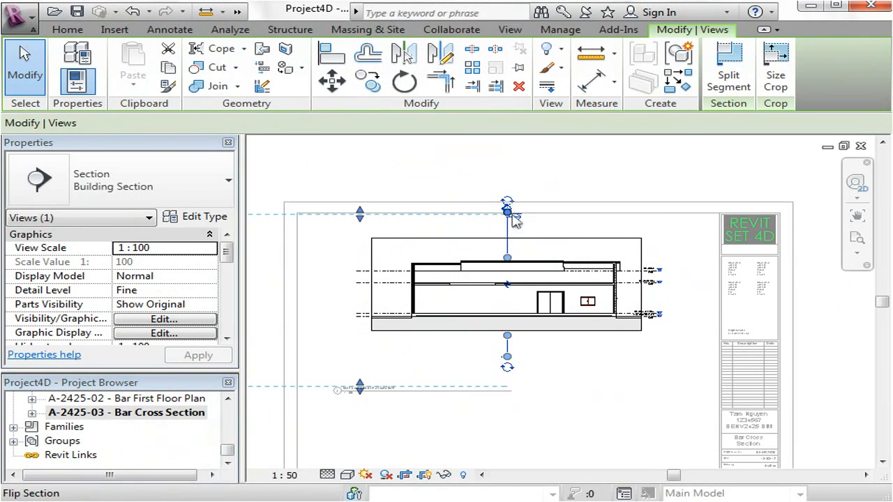
pyautogui.moveTo(508, 225); pyautogui.dragTo(507, 231)
pyautogui.moveTo(508, 275); pyautogui.dragTo(509, 254)
pyautogui.click(535, 247)
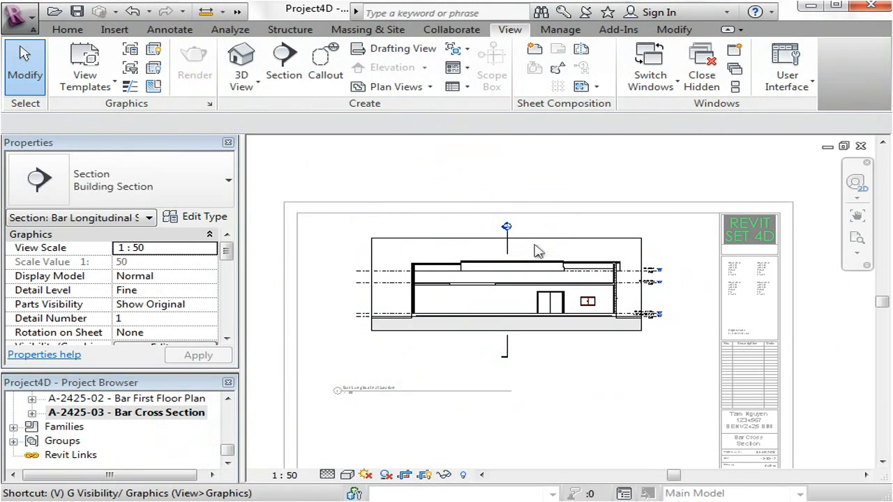
# Hide the Sections annotation category in the Bar Longitudinal Section view's visibility overrides
pyautogui.press('g')
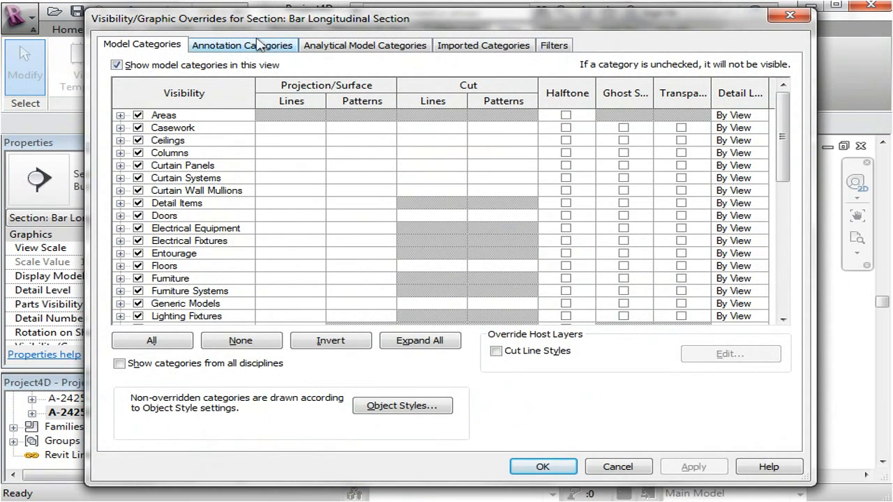
pyautogui.click(258, 45)
pyautogui.moveTo(783, 125)
pyautogui.mouseDown()
pyautogui.moveTo(781, 265)
pyautogui.moveTo(770, 318)
pyautogui.mouseUp()
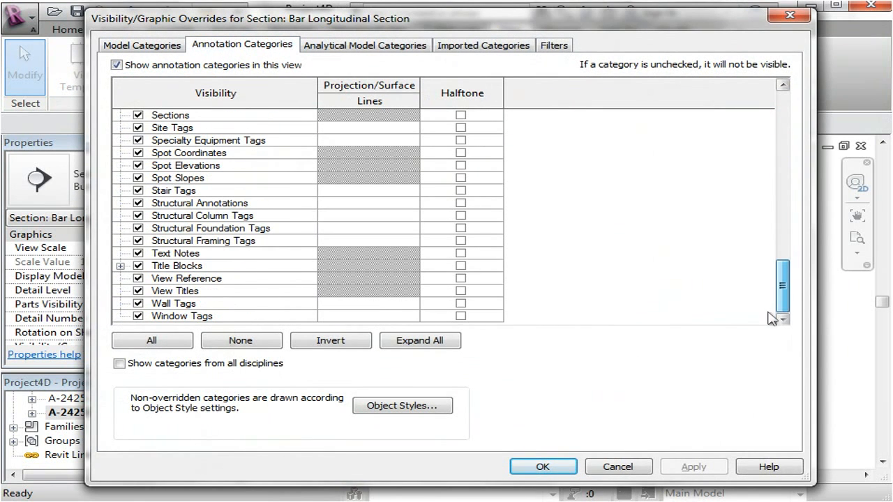
pyautogui.click(139, 115)
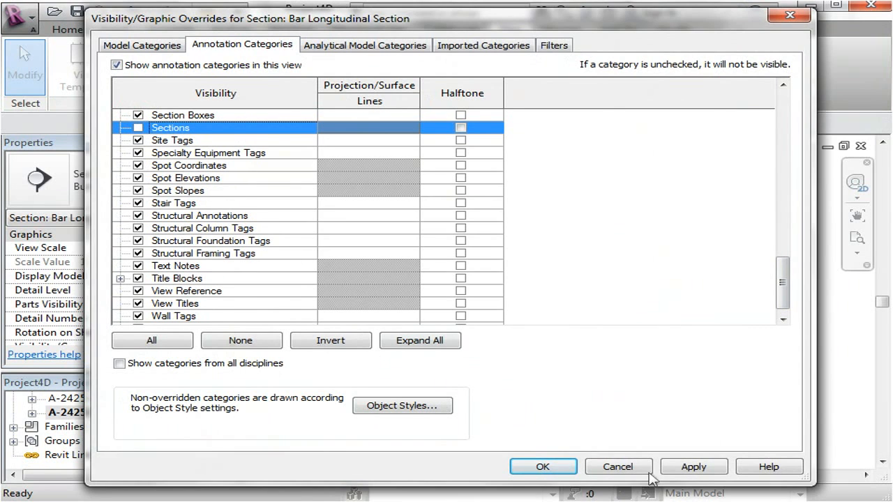
pyautogui.click(680, 467)
pyautogui.click(539, 466)
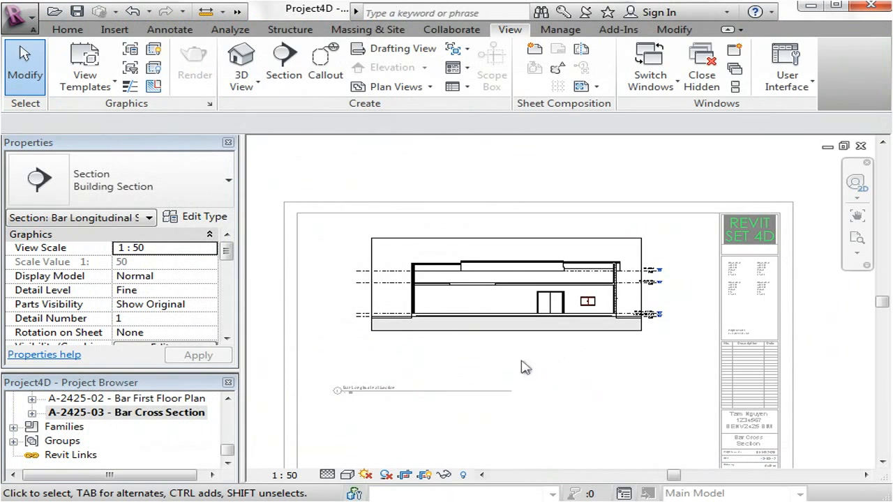
# Hide the crop region of the longitudinal section view and deactivate the view
pyautogui.click(425, 475)
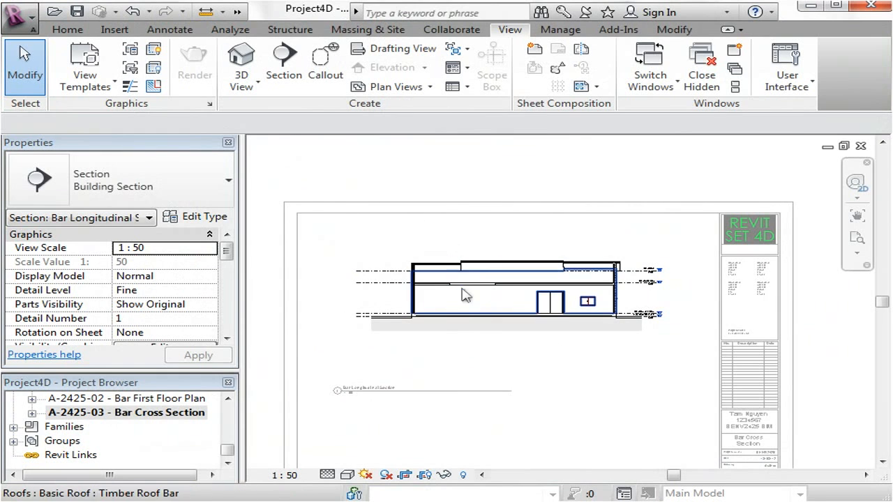
pyautogui.rightClick(564, 249)
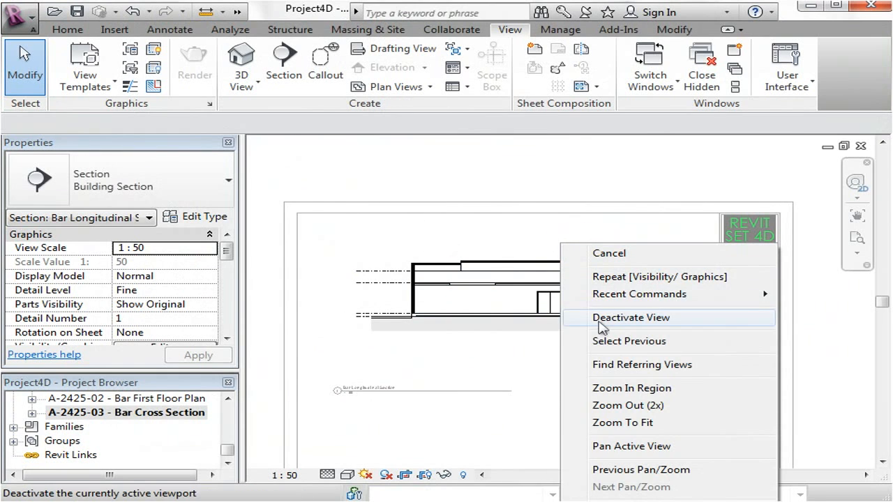
pyautogui.click(604, 322)
# Move the longitudinal section's view title up close beneath the drawing and shorten its title line
pyautogui.click(398, 400)
pyautogui.moveTo(398, 400); pyautogui.dragTo(375, 351)
pyautogui.click(652, 391)
pyautogui.click(539, 314)
pyautogui.moveTo(539, 350); pyautogui.dragTo(466, 351)
pyautogui.click(479, 397)
# Check the layout of the section, its view title and the title block on sheet A-2425-03
pyautogui.scroll(-1, 501, 290)
pyautogui.scroll(4, 502, 358)
pyautogui.moveTo(538, 361); pyautogui.dragTo(558, 288, button='middle')
pyautogui.scroll(-3, 558, 288)
pyautogui.moveTo(610, 374); pyautogui.dragTo(539, 372, button='middle')
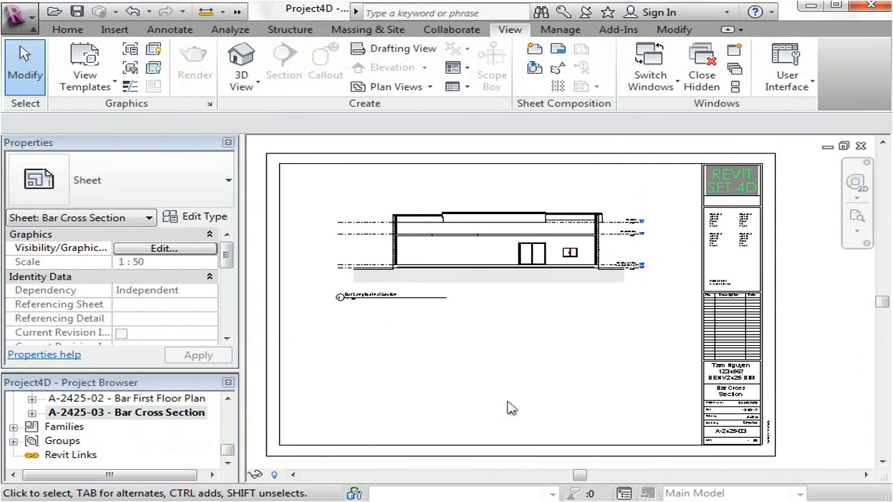
pyautogui.scroll(-1, 484, 358)
pyautogui.scroll(1, 464, 343)
pyautogui.moveTo(512, 352); pyautogui.dragTo(528, 361, button='middle')
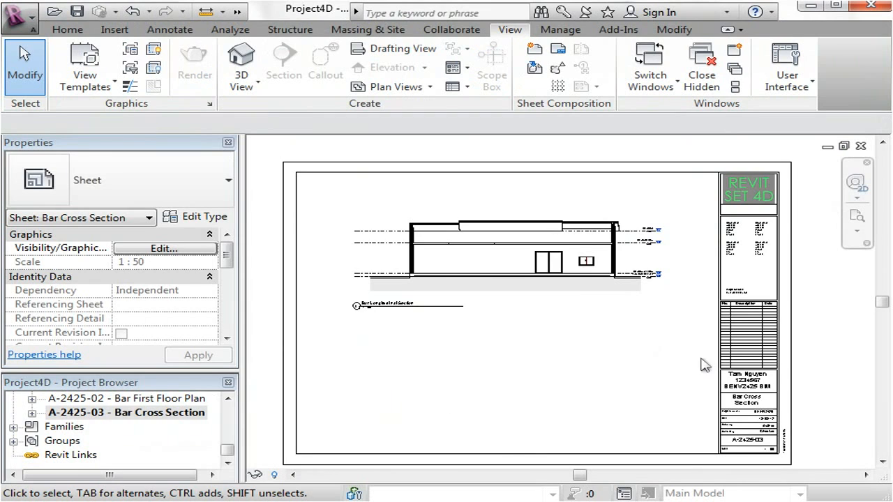
pyautogui.moveTo(543, 368); pyautogui.dragTo(556, 363, button='middle')
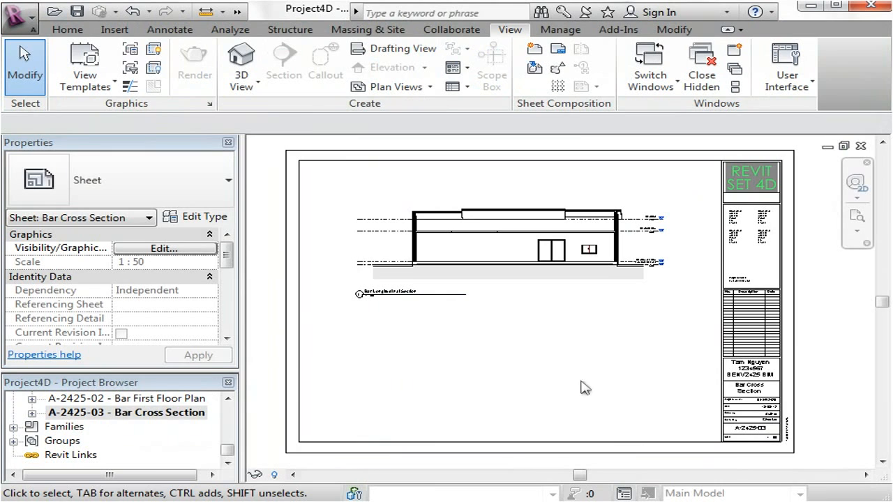
pyautogui.click(228, 398)
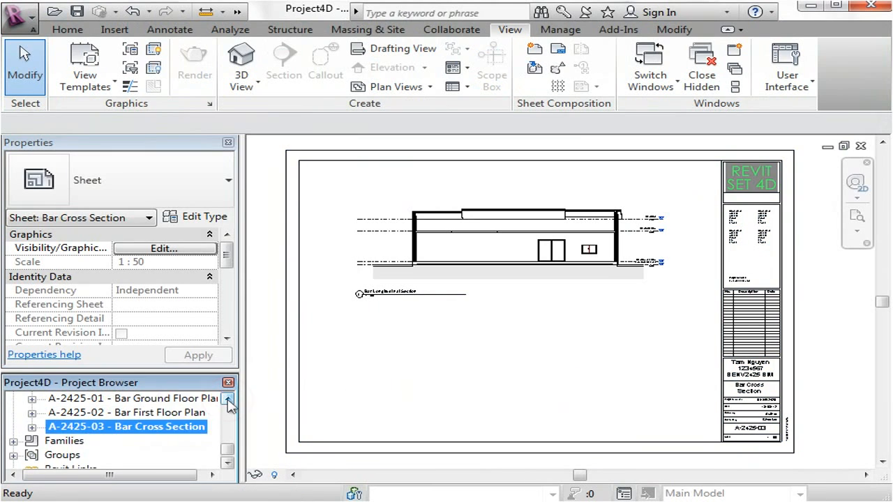
pyautogui.click(228, 399)
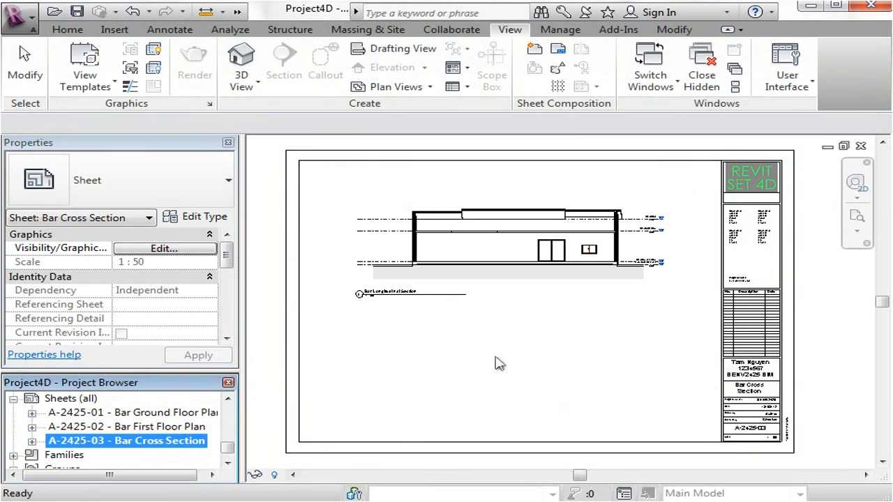